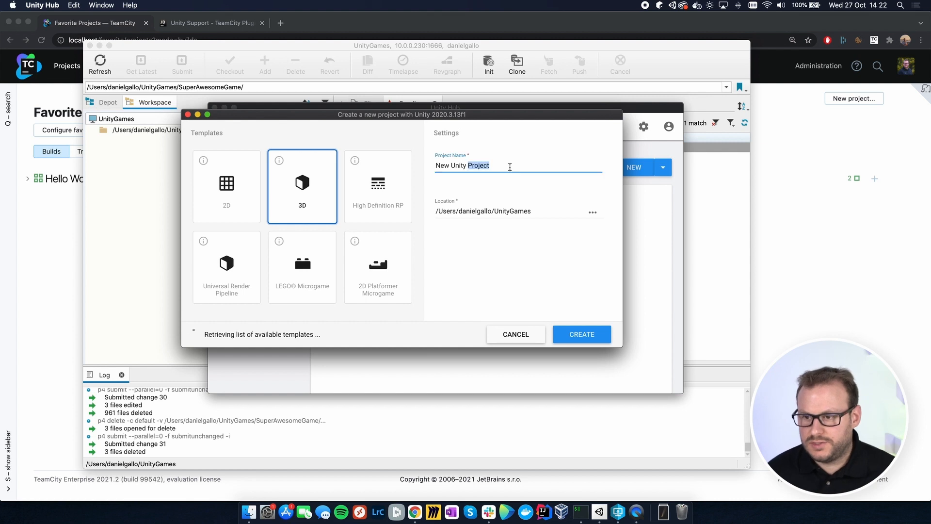
# Step: Create a project named SuperAwesomeGame from the 2D Platformer Microgame template and load its scene
pyautogui.write('Super')
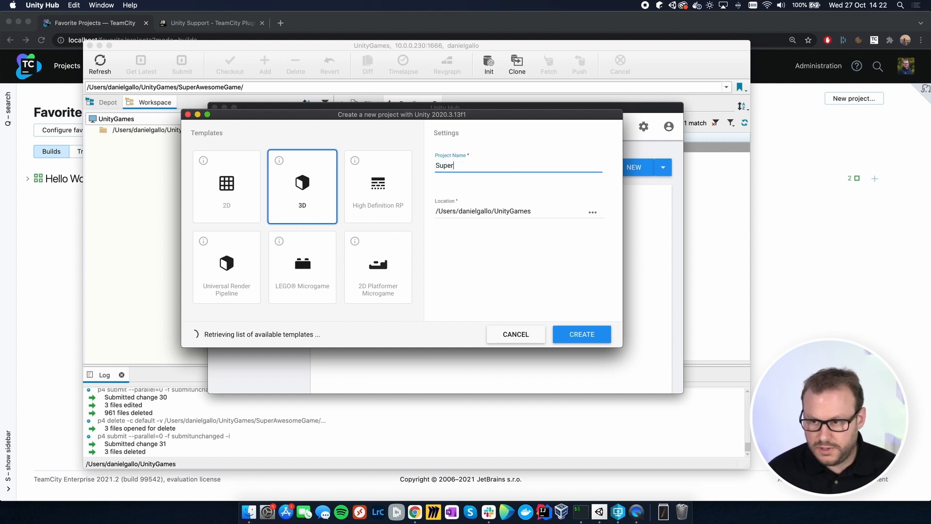
pyautogui.write('AwesomeGame')
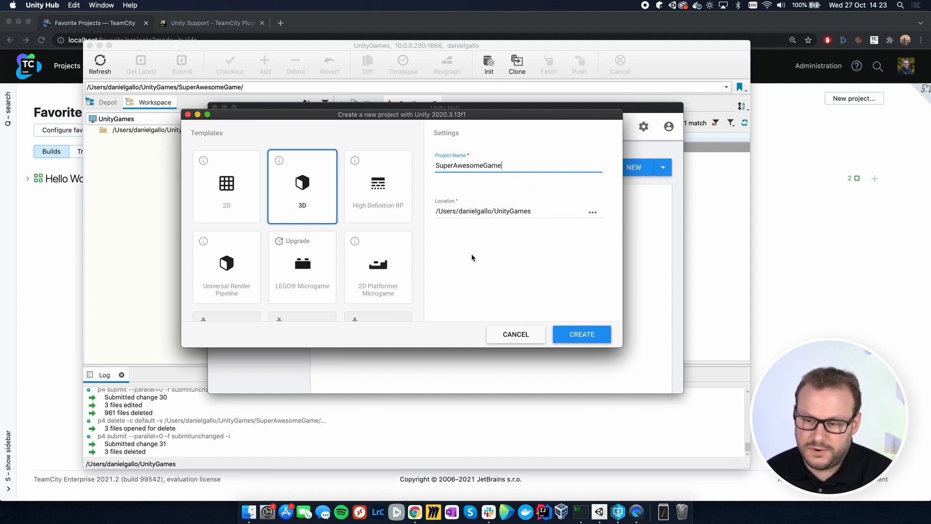
pyautogui.click(383, 272)
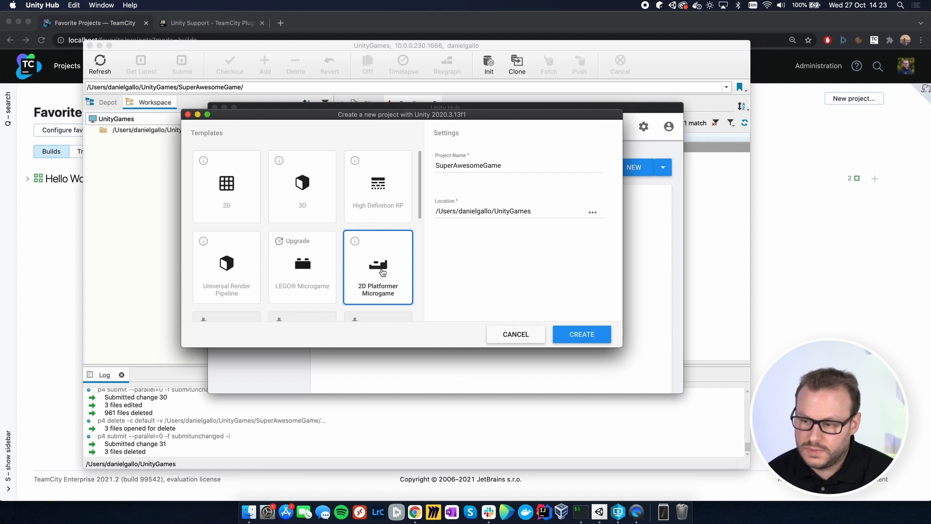
pyautogui.click(592, 335)
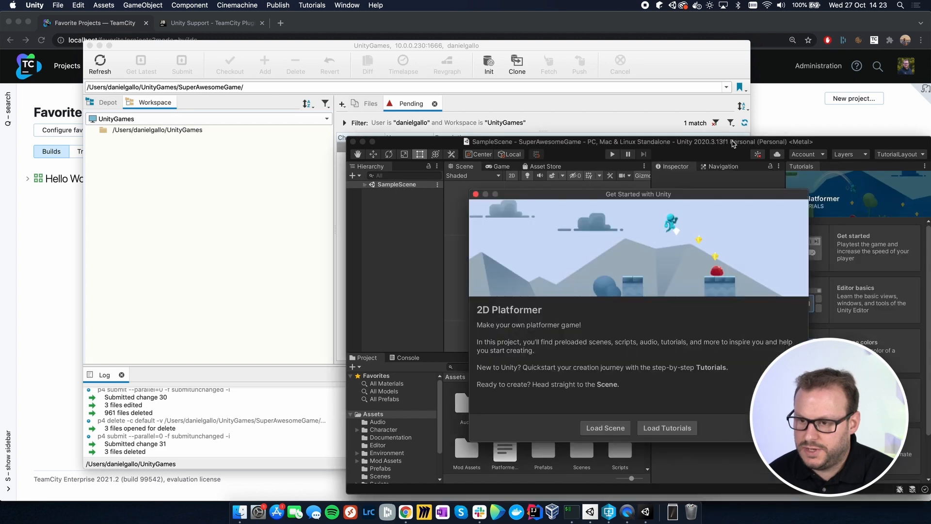
pyautogui.click(606, 428)
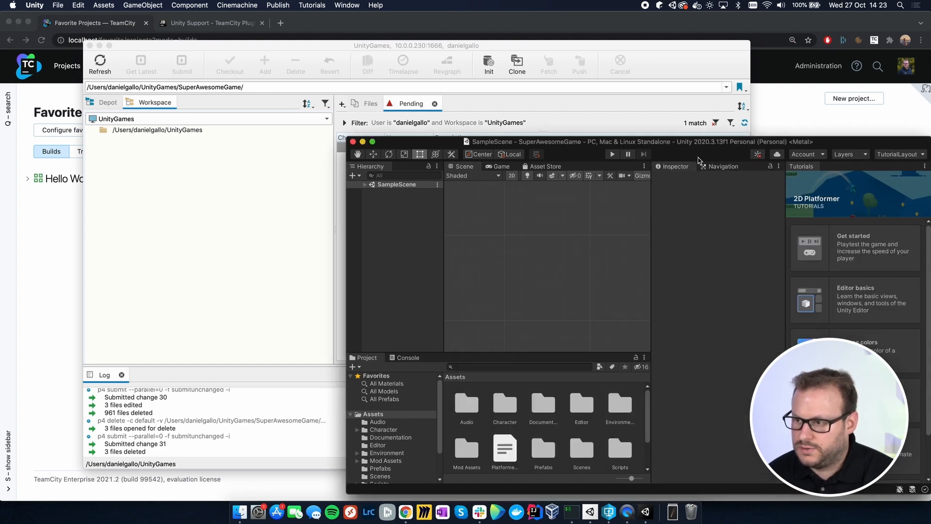
# Step: Maximize the editor window, and close the Tutorials view to make room for a wider Scene view
pyautogui.doubleClick(698, 142)
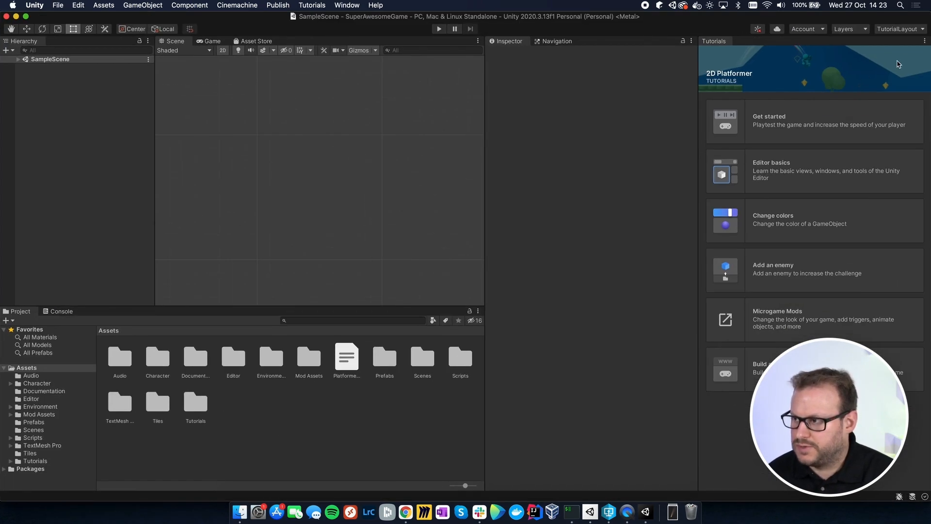
pyautogui.click(924, 41)
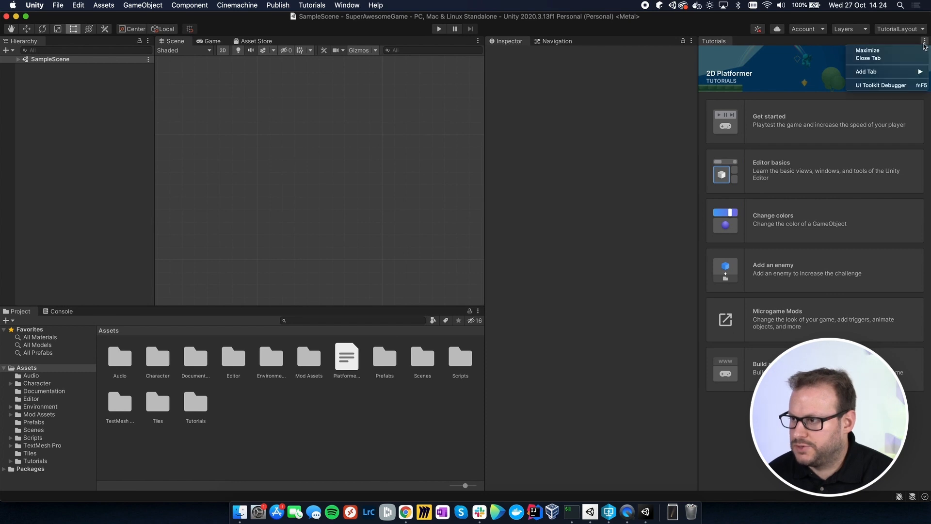
pyautogui.click(892, 58)
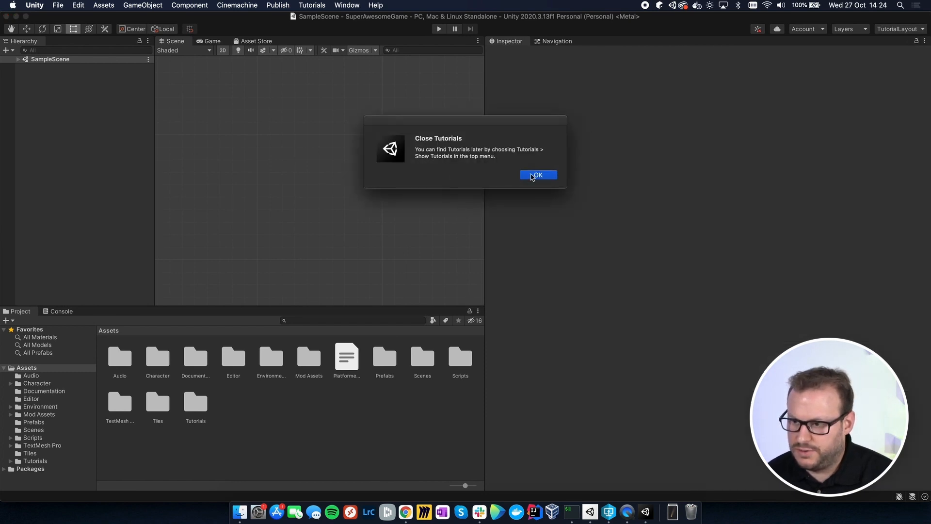
pyautogui.click(539, 176)
pyautogui.moveTo(486, 146); pyautogui.dragTo(671, 164)
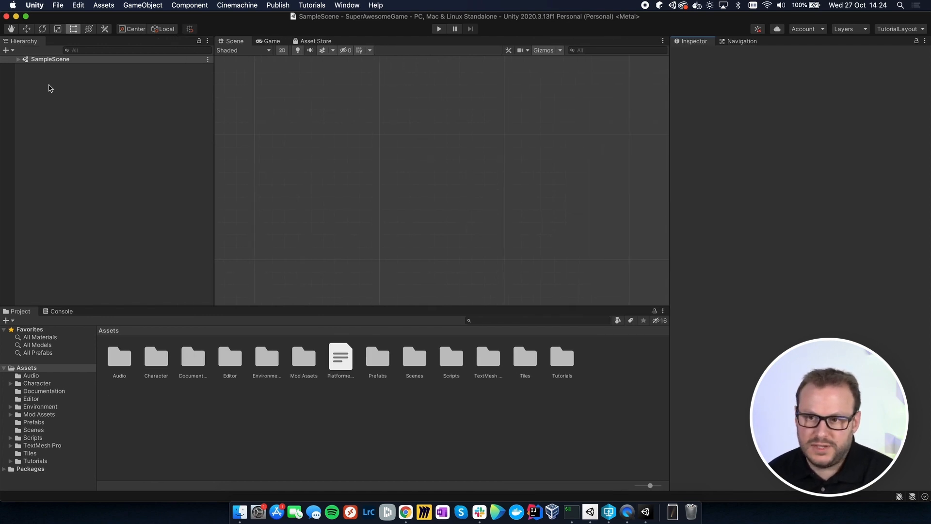
# Step: Expand SampleScene, frame the Player object in the Scene view and look over the level around it
pyautogui.click(19, 60)
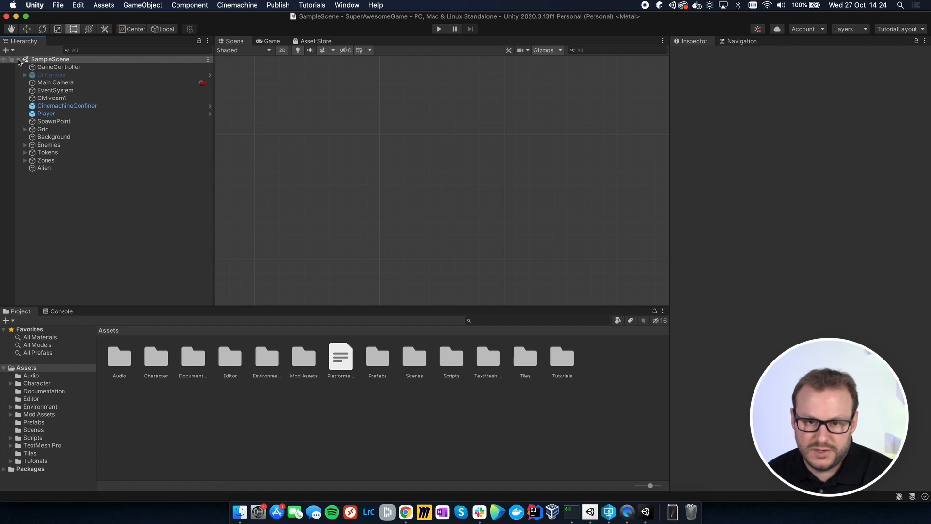
pyautogui.click(48, 114)
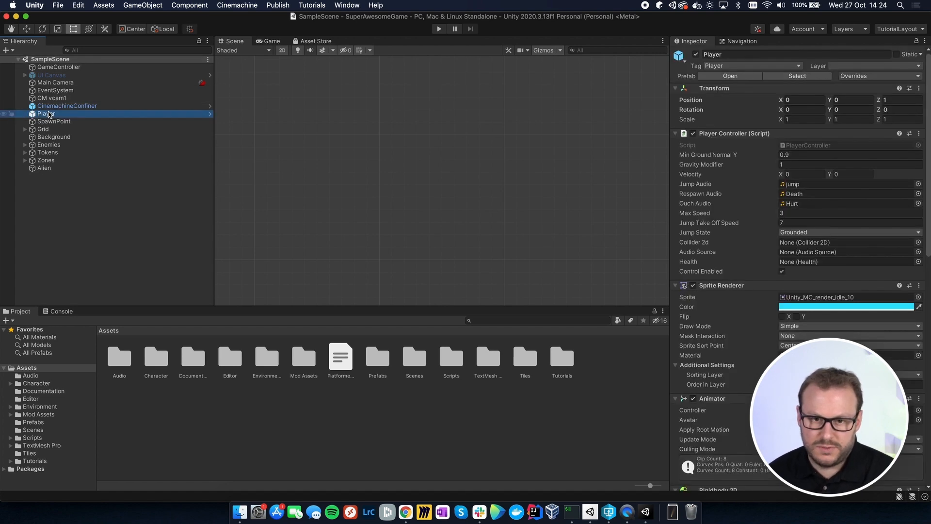
pyautogui.doubleClick(49, 114)
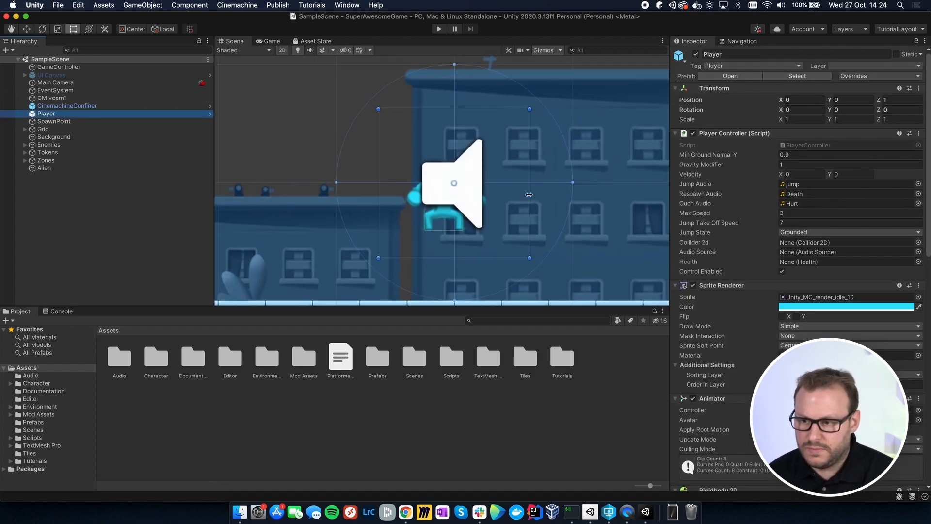
pyautogui.scroll(-5, 528, 194)
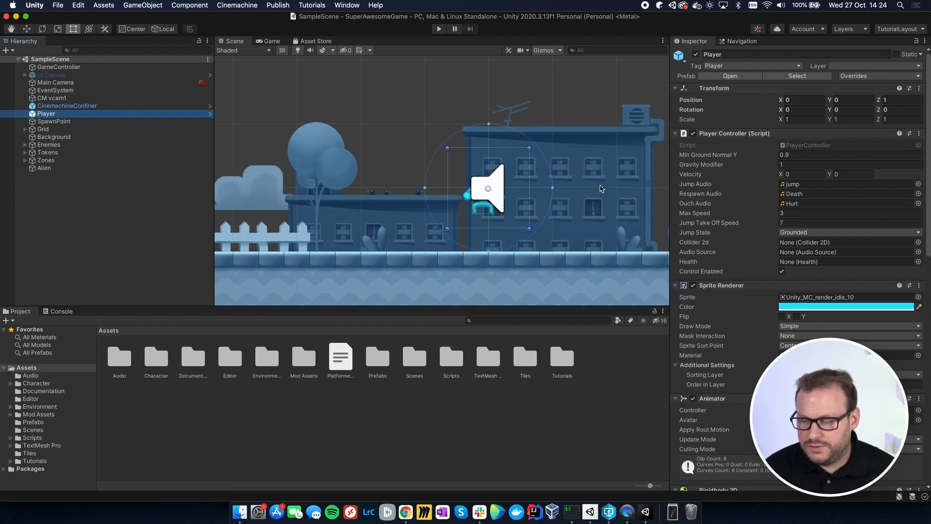
pyautogui.moveTo(609, 192); pyautogui.dragTo(411, 202)
pyautogui.scroll(-5, 542, 201)
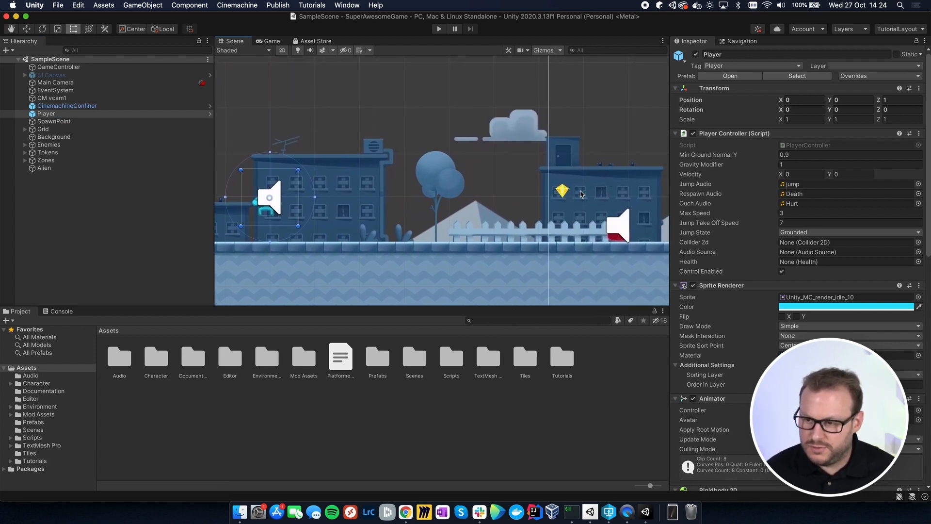
pyautogui.moveTo(607, 189); pyautogui.dragTo(665, 182)
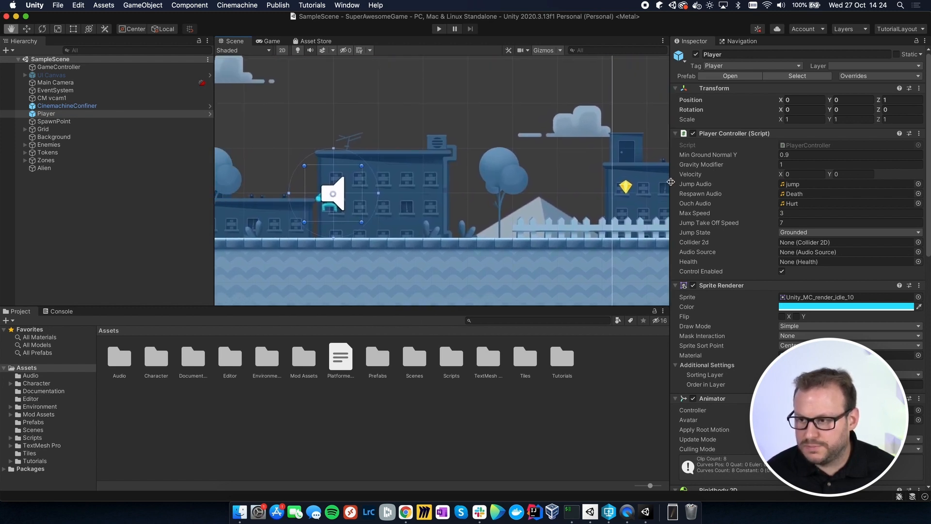
# Step: Playtest the game by running and jumping the player character through the level, and stop play mode
pyautogui.click(438, 30)
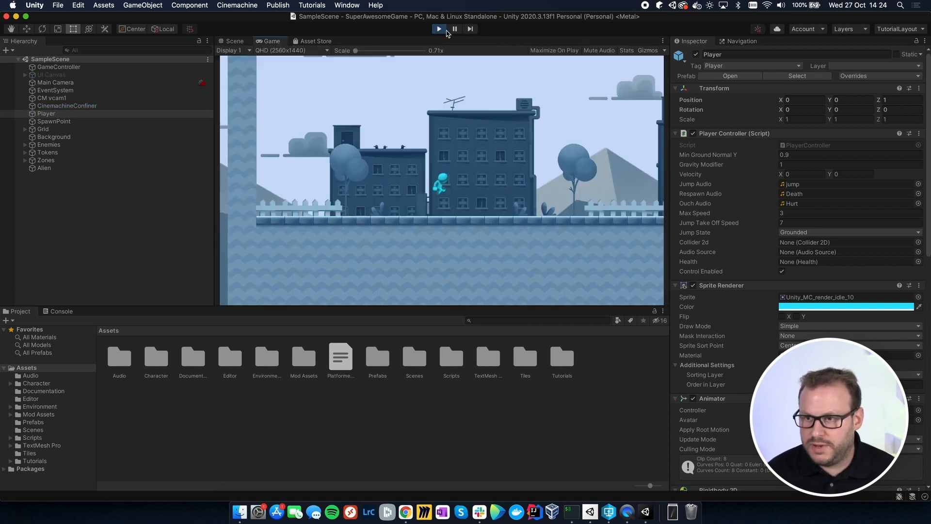
pyautogui.press('Right')
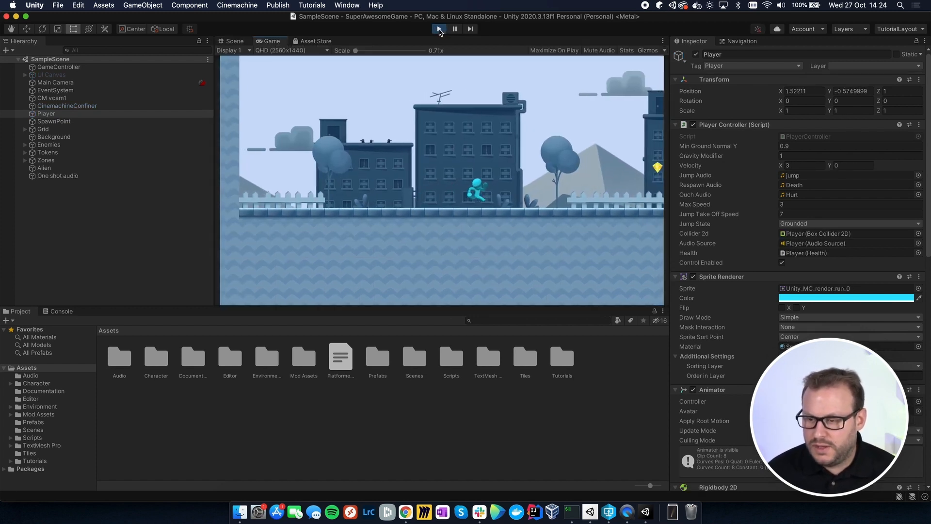
pyautogui.press('space')
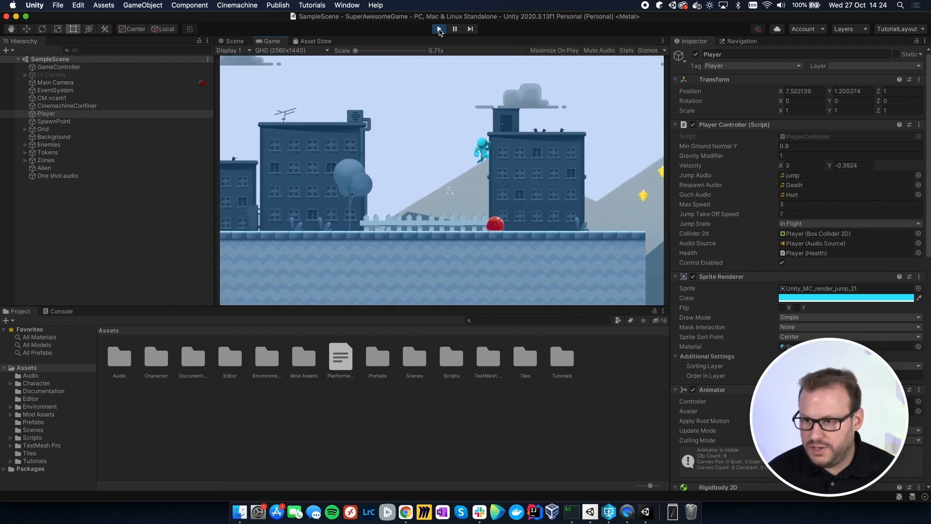
pyautogui.press('space')
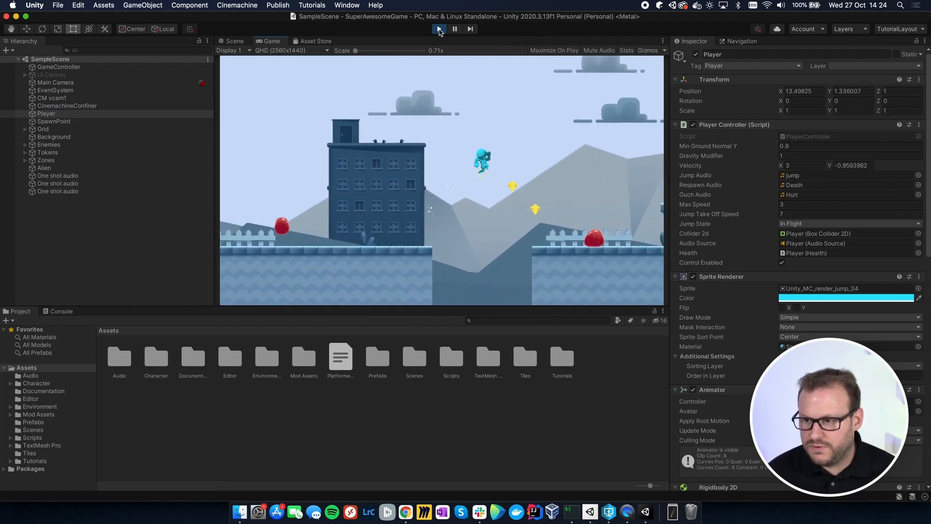
pyautogui.press('Left')
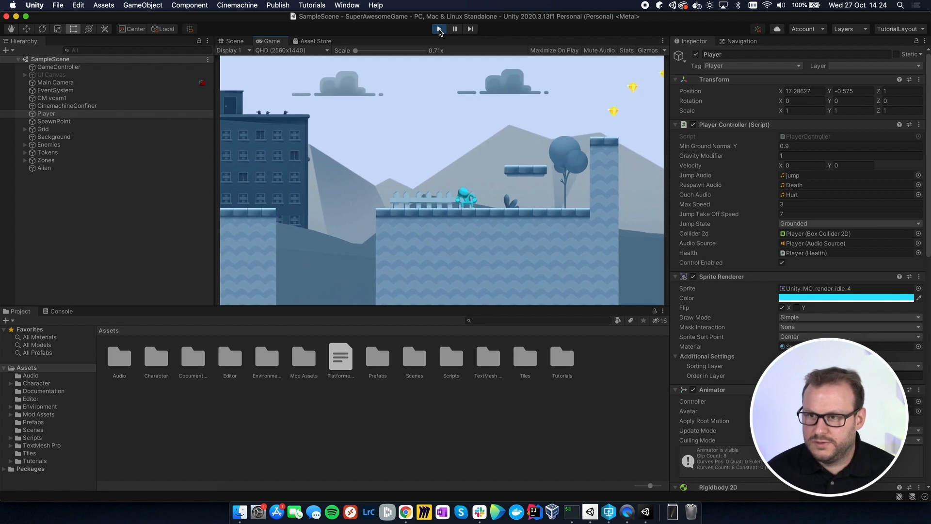
pyautogui.click(439, 30)
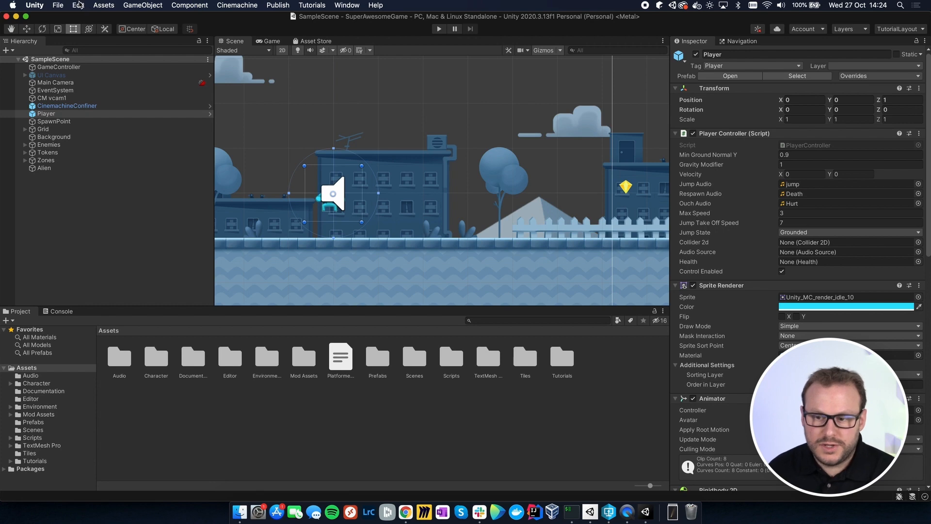
# Step: Set the Version Control mode to Perforce in the project settings
pyautogui.click(79, 6)
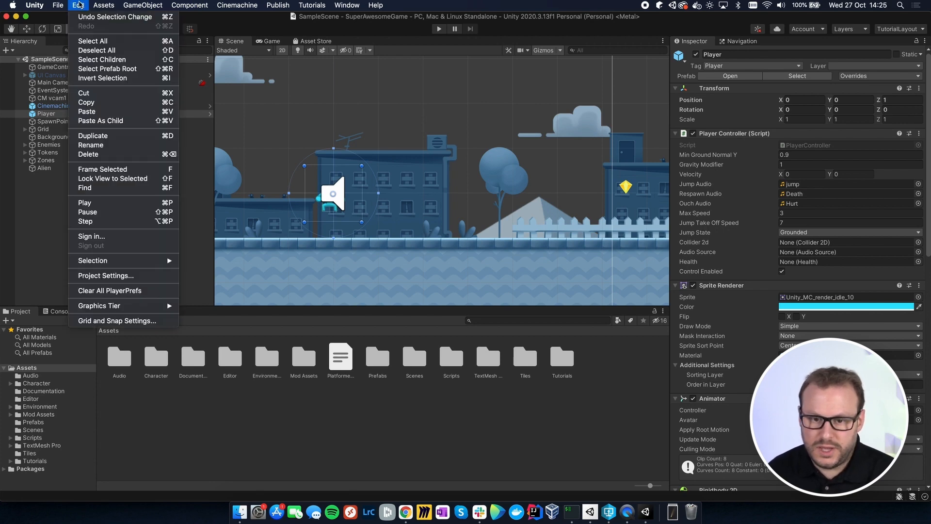
pyautogui.click(91, 276)
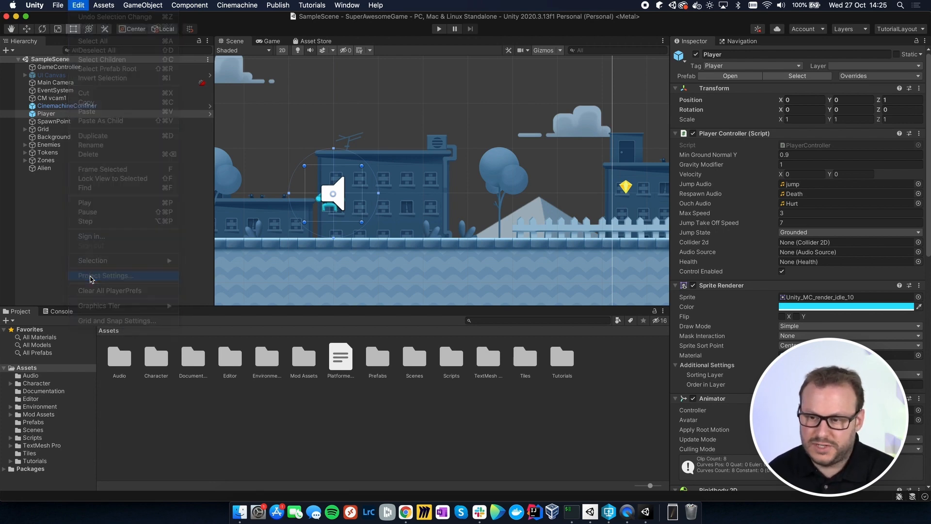
pyautogui.moveTo(246, 214); pyautogui.dragTo(641, 155)
pyautogui.click(158, 383)
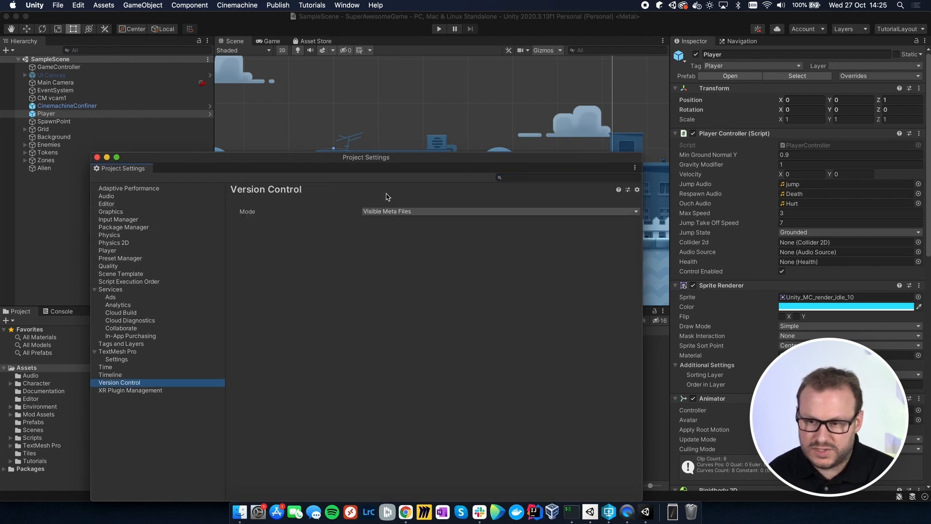
pyautogui.moveTo(395, 164); pyautogui.dragTo(365, 119)
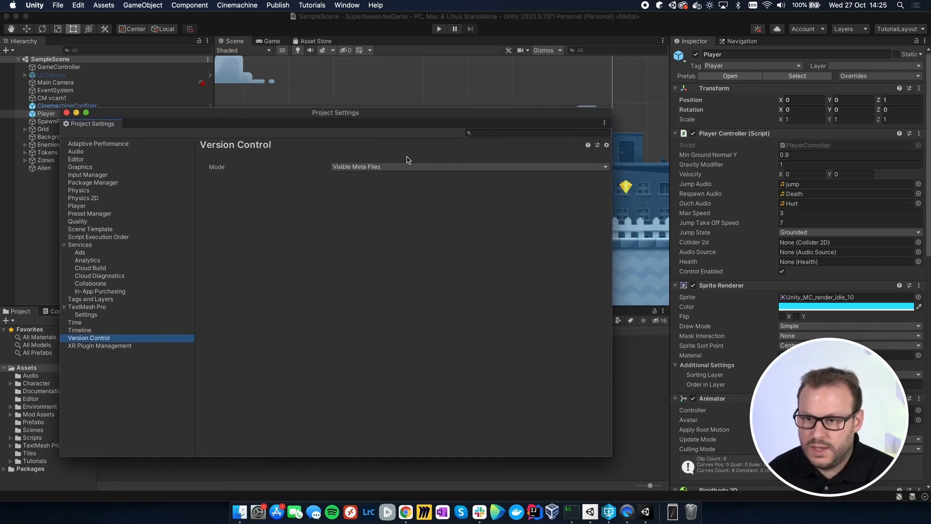
pyautogui.click(387, 167)
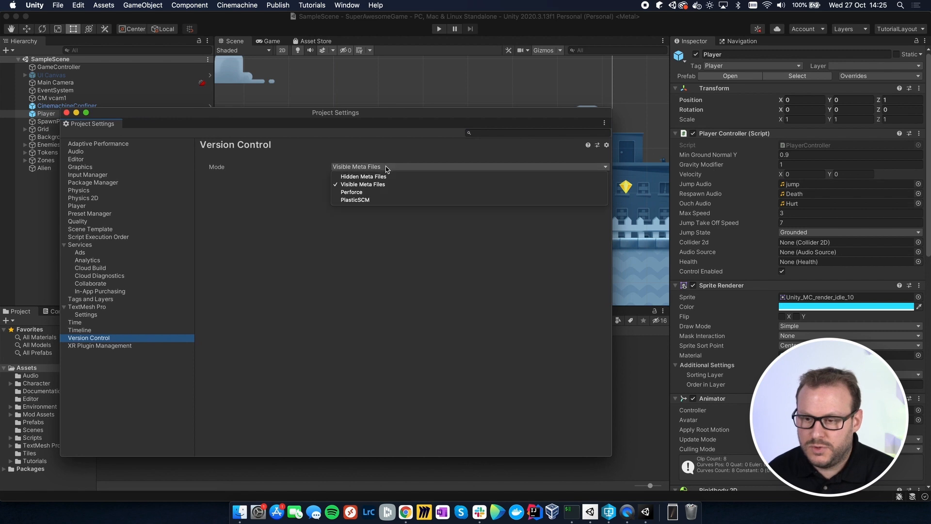
pyautogui.click(352, 192)
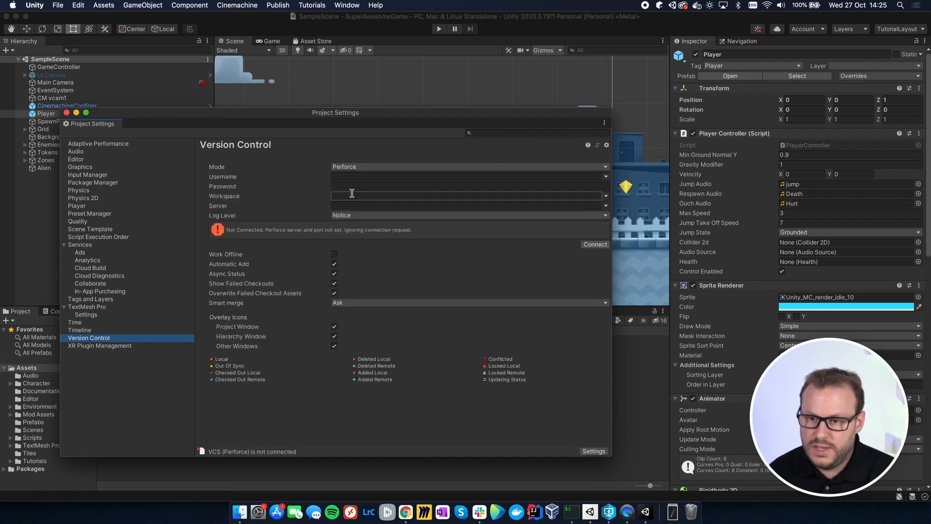
# Step: Connect to Perforce with the account username and password, workspace UnityGames and server 10.0.0.230:1666, and close the project settings
pyautogui.click(348, 176)
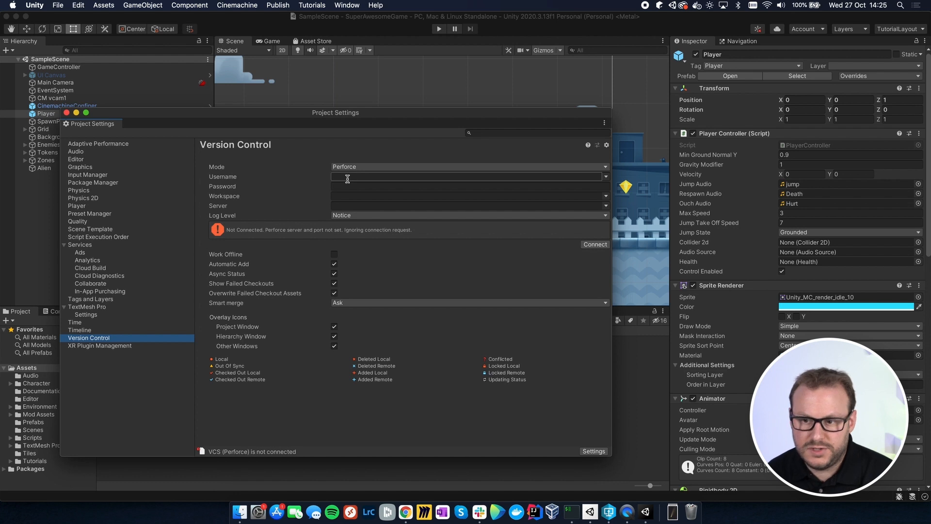
pyautogui.click(348, 177)
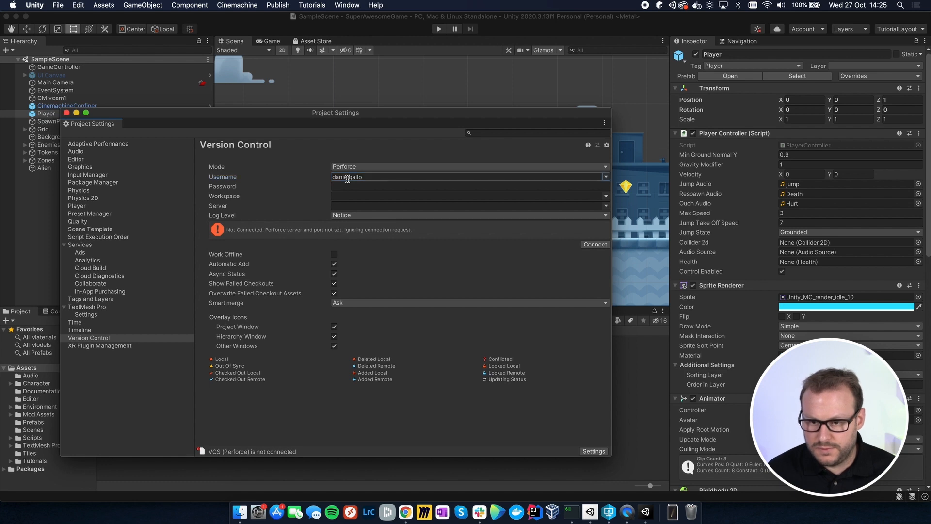
pyautogui.press('Tab')
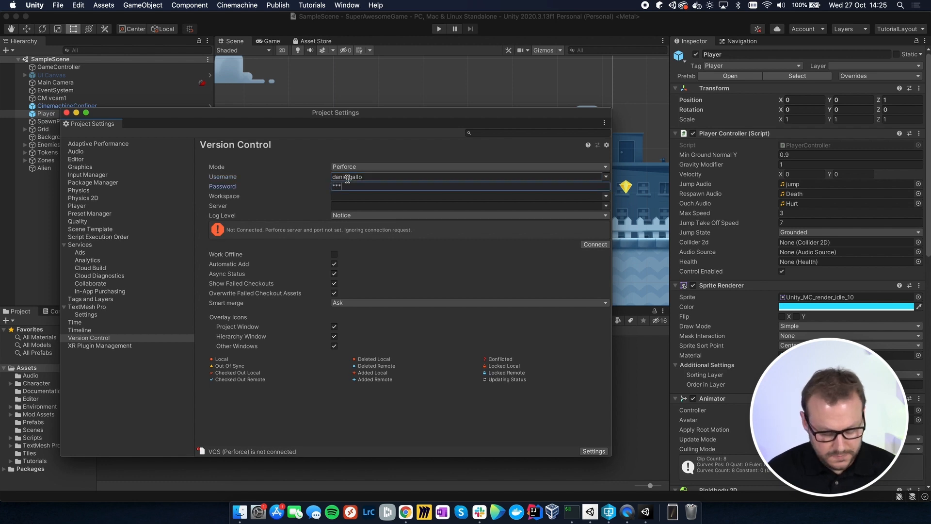
pyautogui.press('Tab')
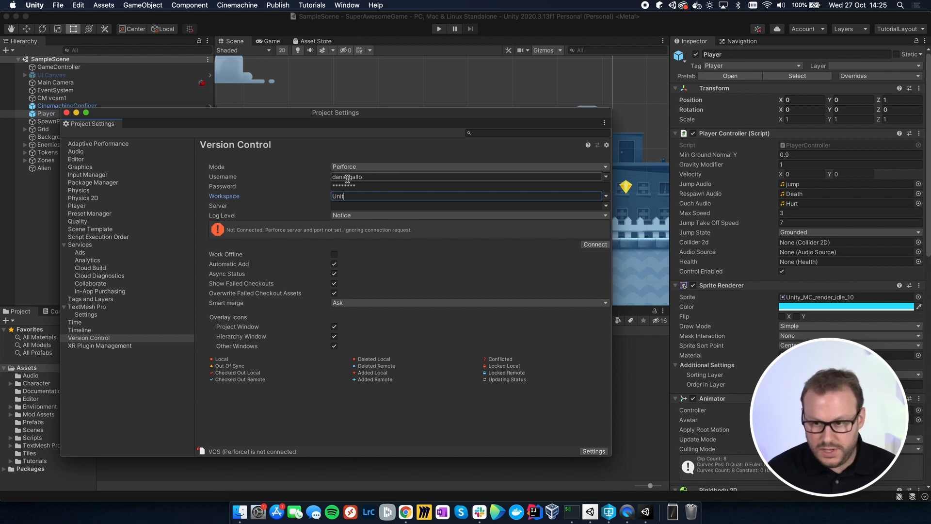
pyautogui.write('UnityGames')
pyautogui.press('Tab')
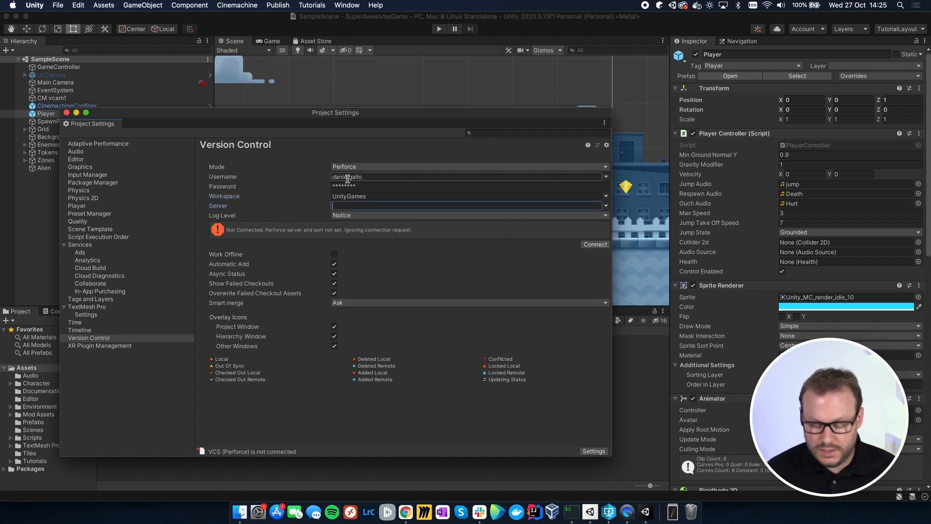
pyautogui.write('10.0.0.230:1666')
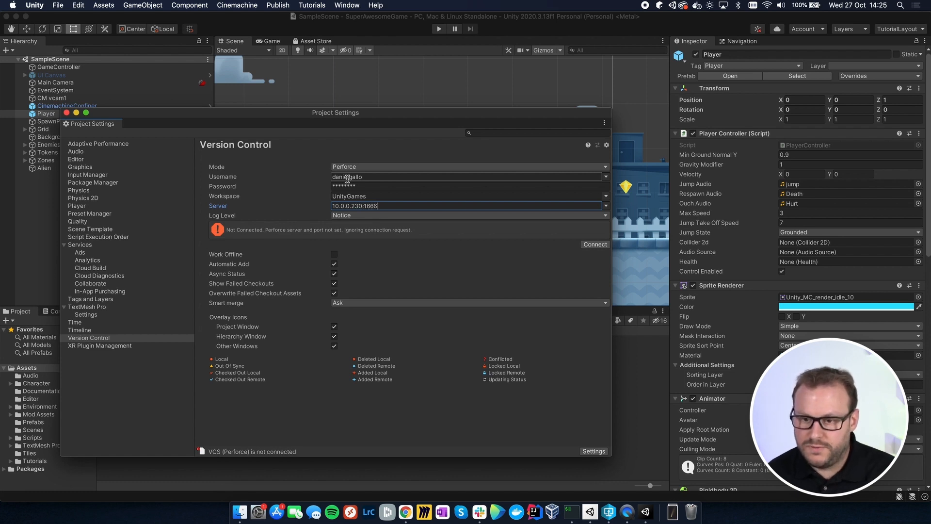
pyautogui.click(595, 244)
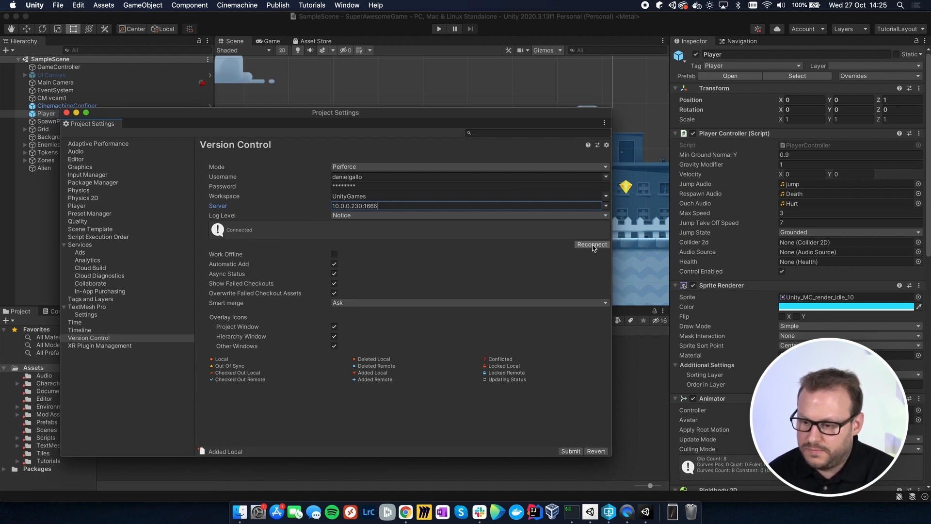
pyautogui.click(67, 113)
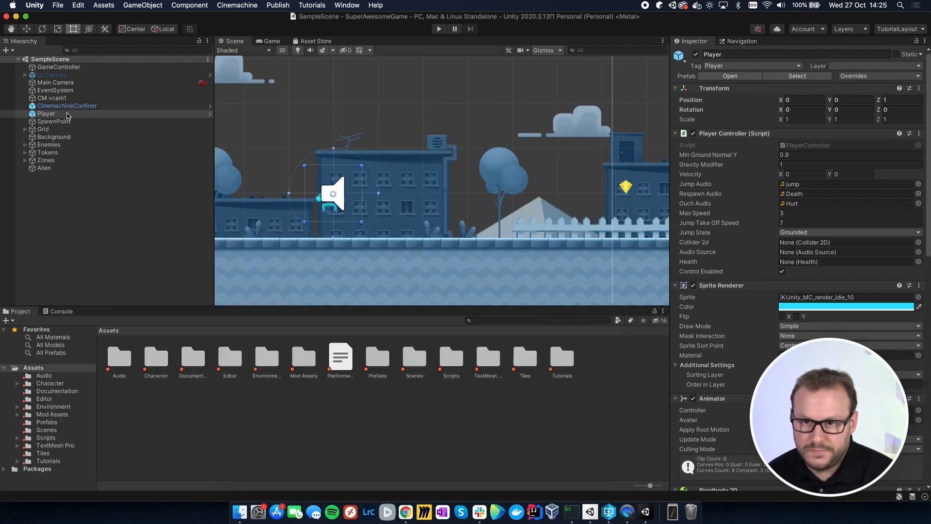
# Step: Open the Version Control window and dock it between the Project and Console windows
pyautogui.click(339, 5)
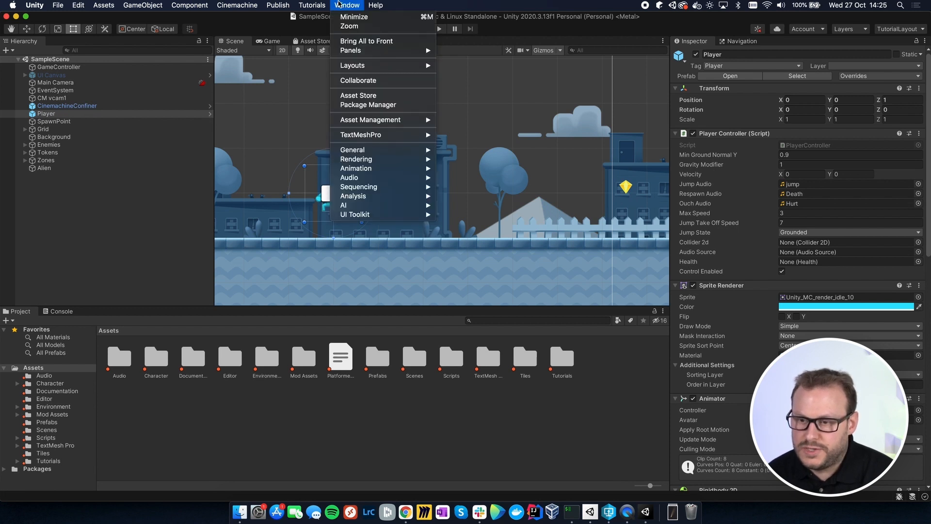
pyautogui.moveTo(383, 121)
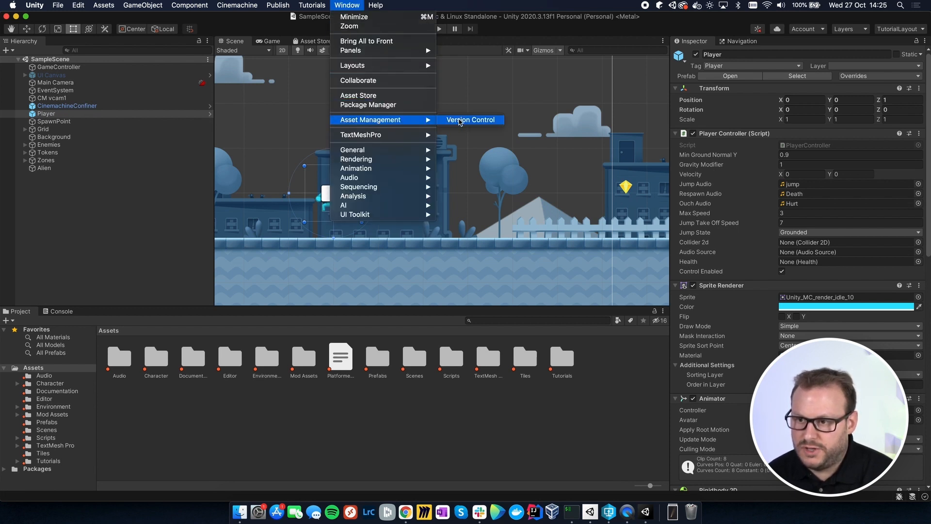
pyautogui.click(461, 121)
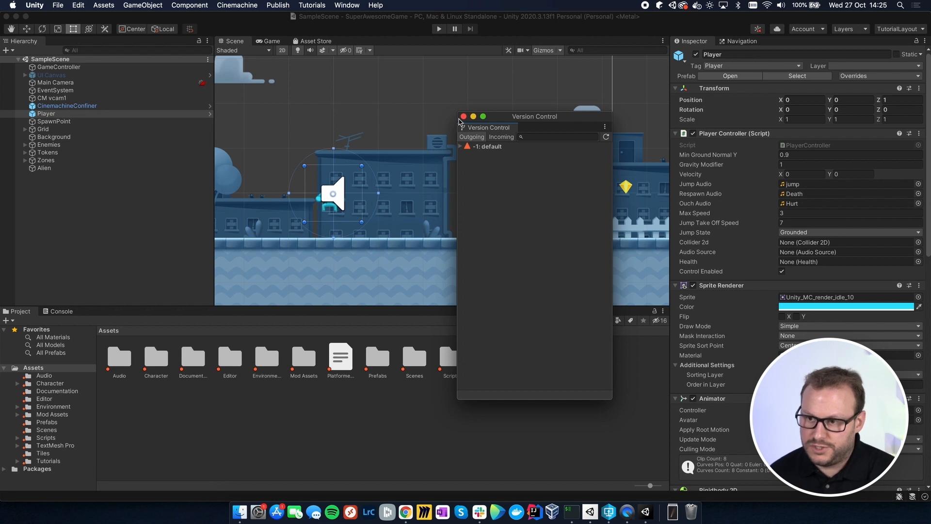
pyautogui.moveTo(488, 127); pyautogui.dragTo(58, 316)
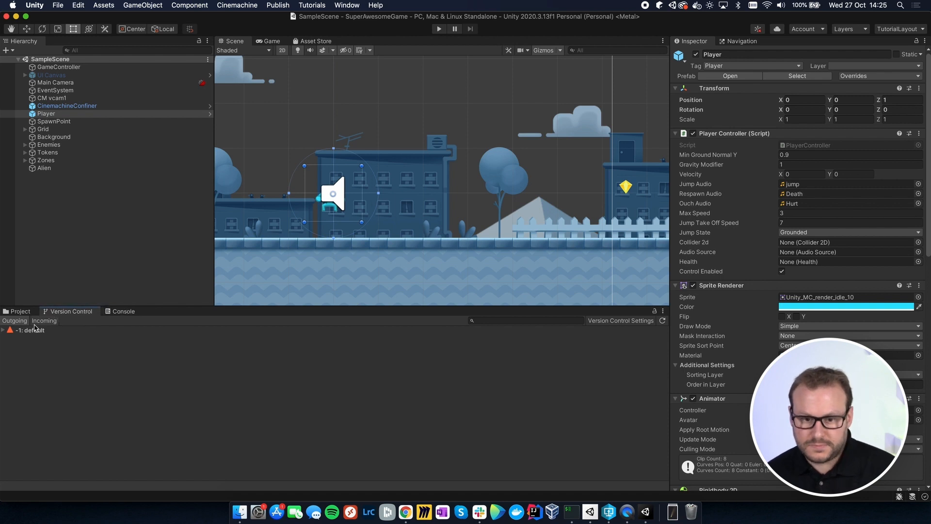
# Step: Expand the default outgoing changeset and submit it with the description "Initial commit"
pyautogui.click(4, 330)
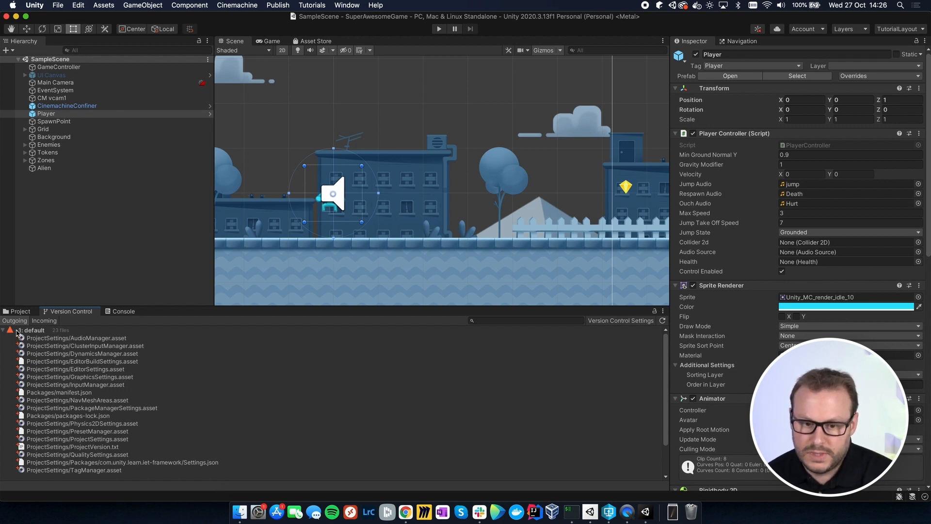
pyautogui.rightClick(36, 332)
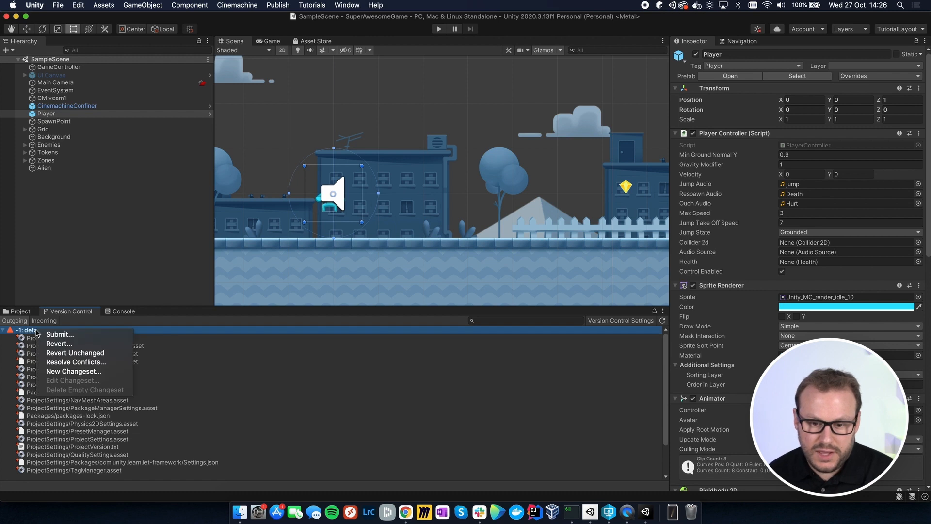
pyautogui.click(61, 336)
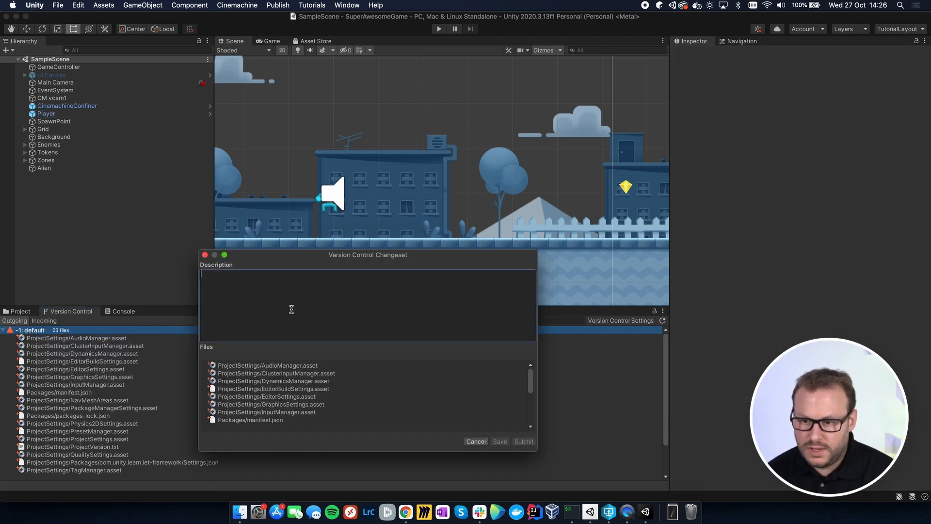
pyautogui.write('I')
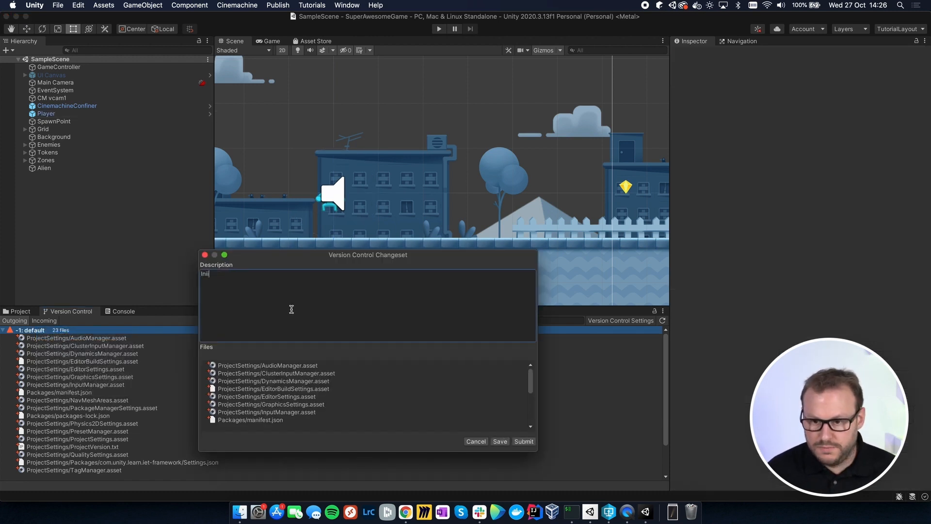
pyautogui.write('nitial commit')
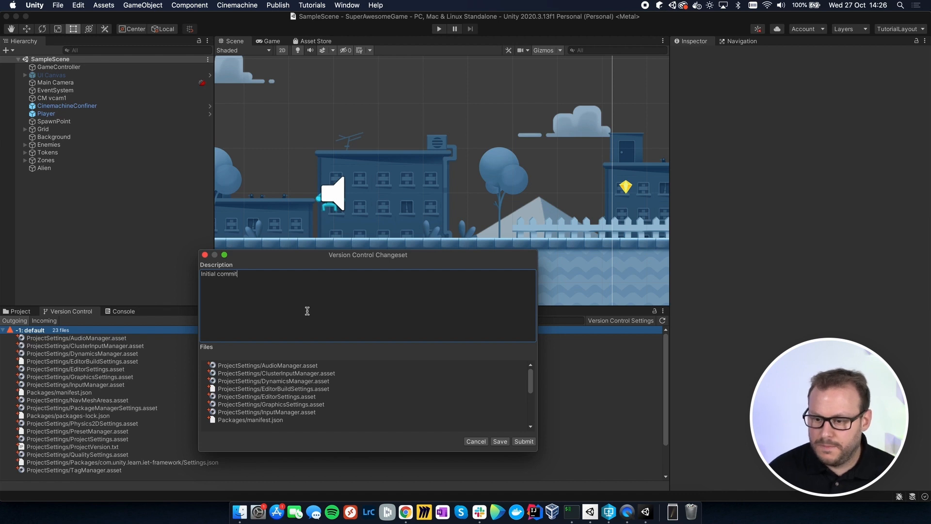
pyautogui.click(524, 442)
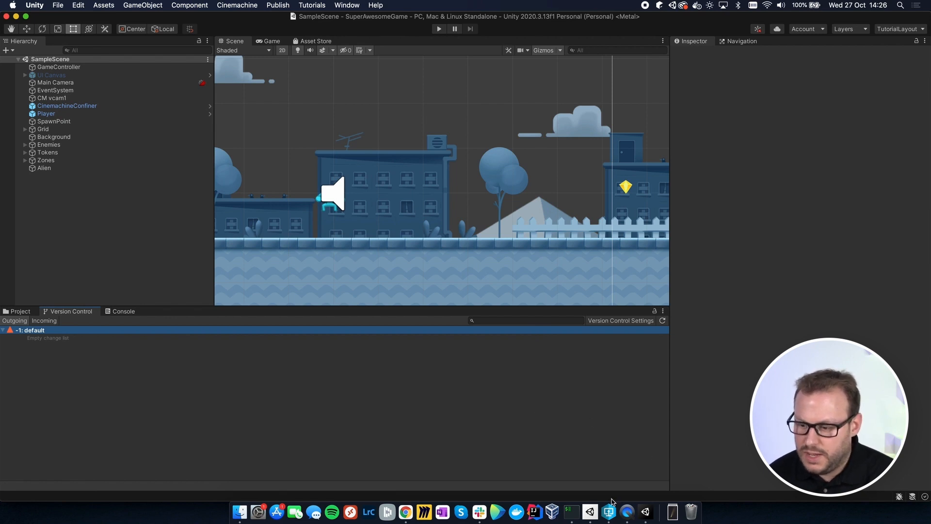
# Step: Switch to P4V, refresh the depot and expand its SuperAwesomeGame folder to check the submitted folders
pyautogui.click(610, 515)
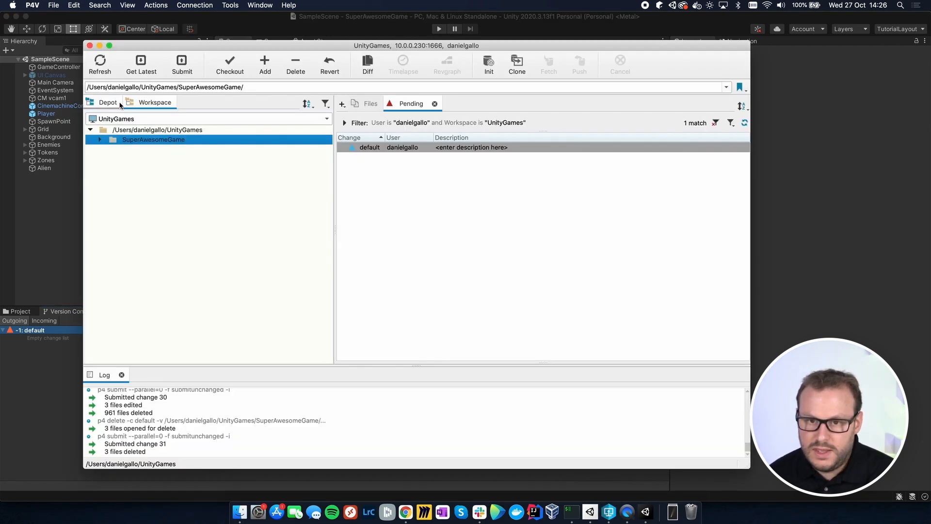
pyautogui.click(98, 103)
pyautogui.click(101, 60)
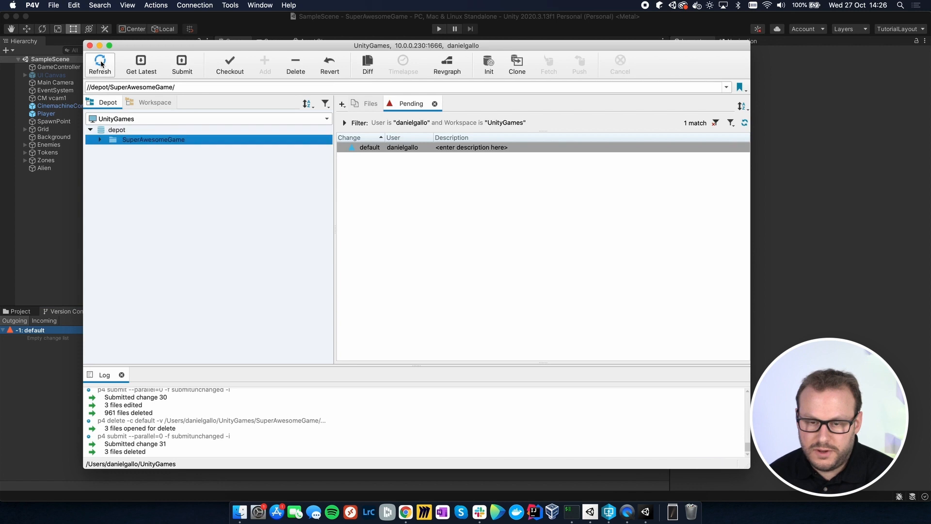
pyautogui.click(100, 141)
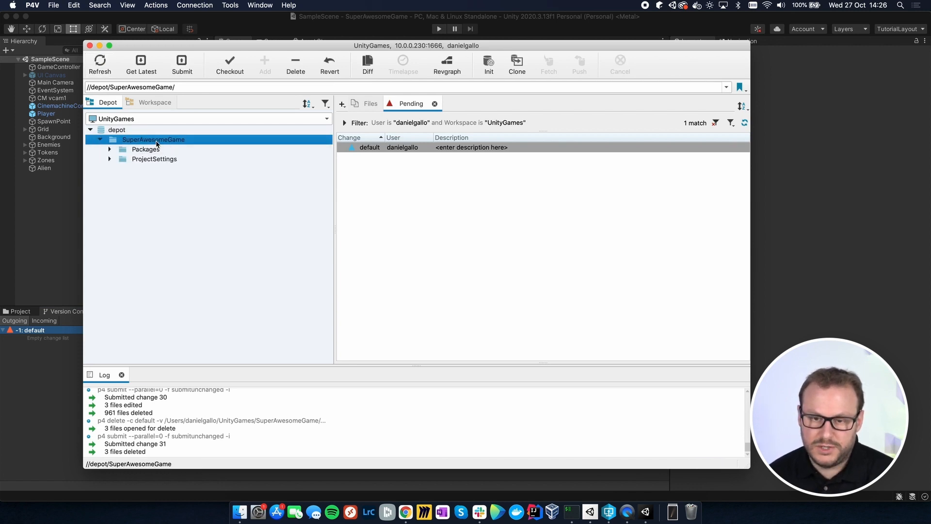
# Step: Mark the workspace's SuperAwesomeGame folder for add, accepting the ignored files and excluding all files with wildcards in their names
pyautogui.click(145, 103)
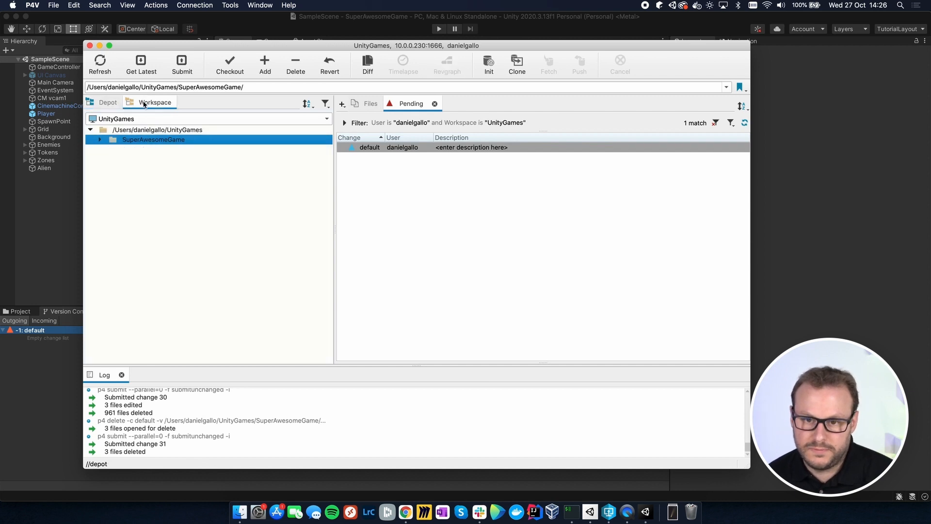
pyautogui.click(101, 140)
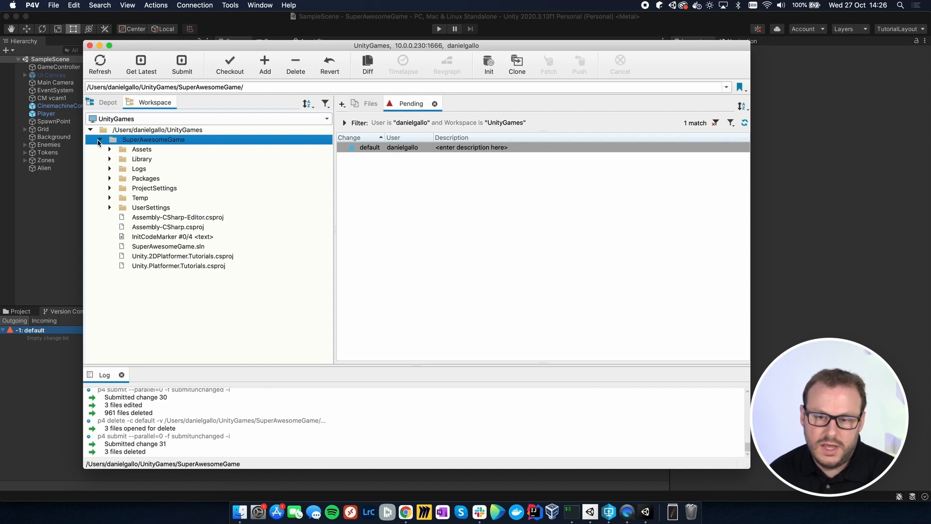
pyautogui.rightClick(157, 142)
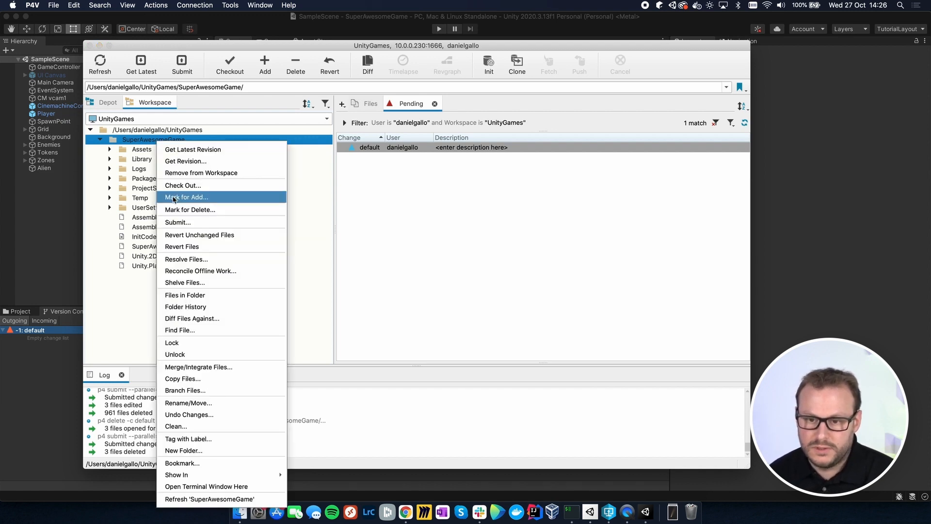
pyautogui.click(173, 198)
pyautogui.click(173, 349)
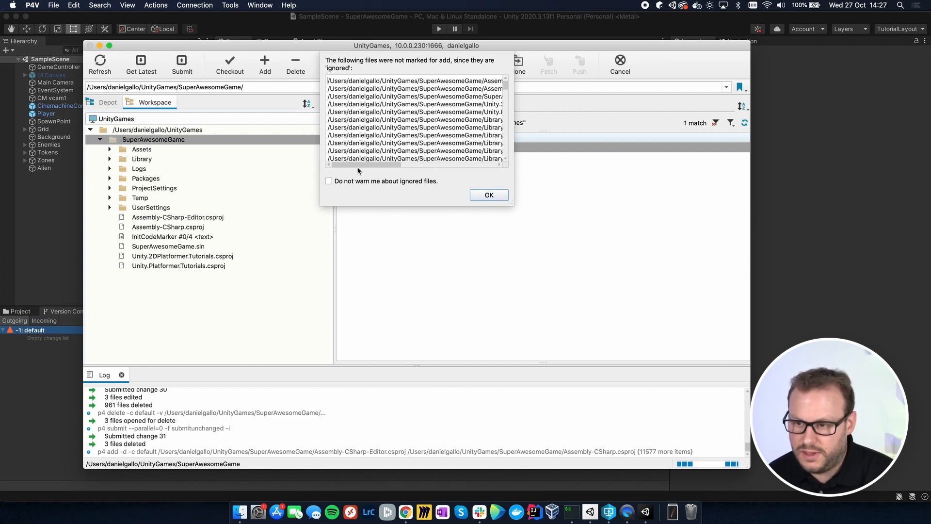
pyautogui.click(485, 195)
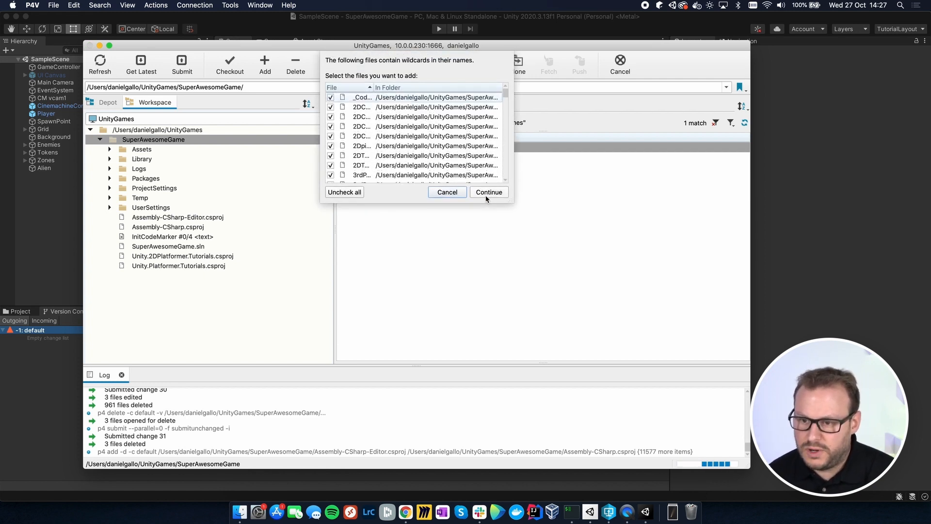
pyautogui.click(341, 194)
pyautogui.click(499, 192)
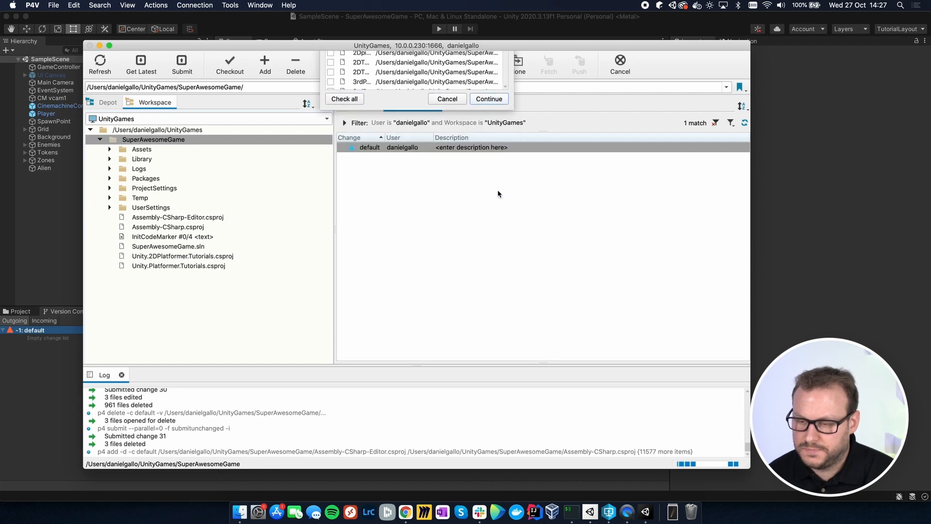
# Step: Refresh the depot and submit the default pending changelist with the description "Initial commit"
pyautogui.click(105, 104)
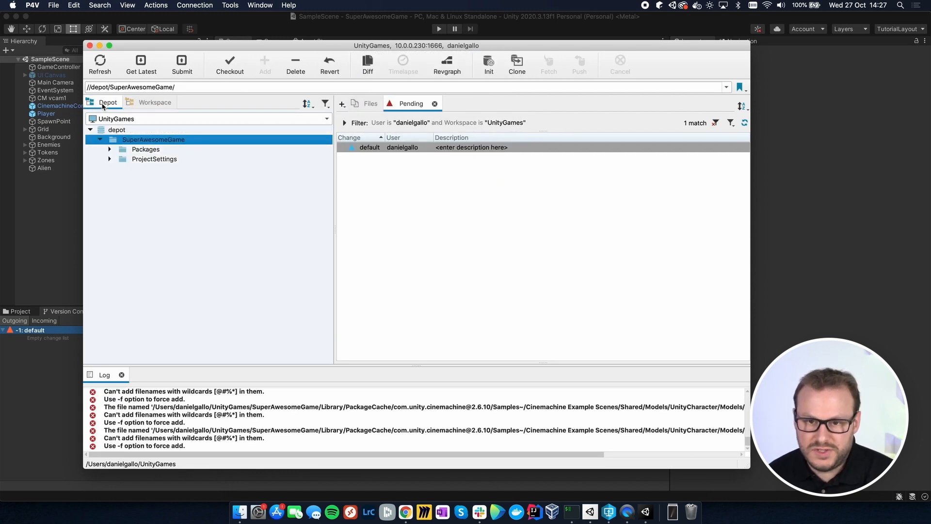
pyautogui.click(101, 61)
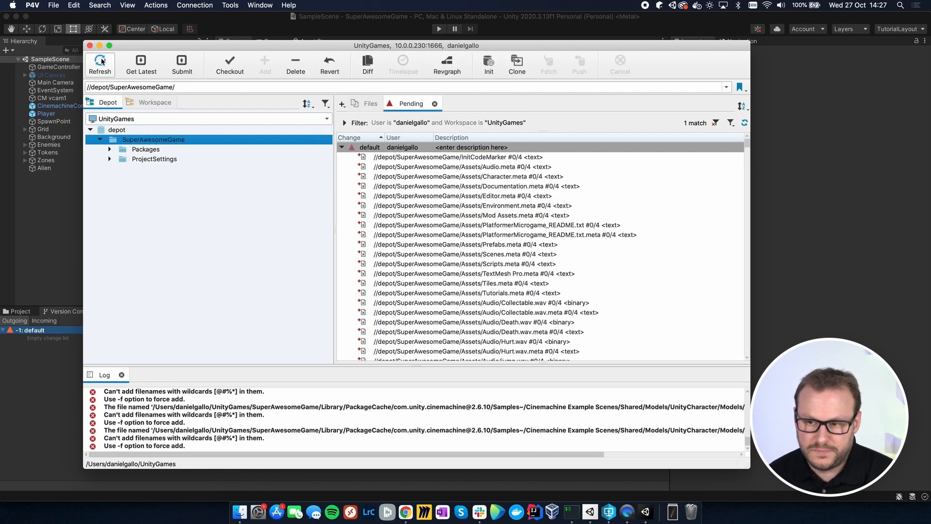
pyautogui.click(182, 63)
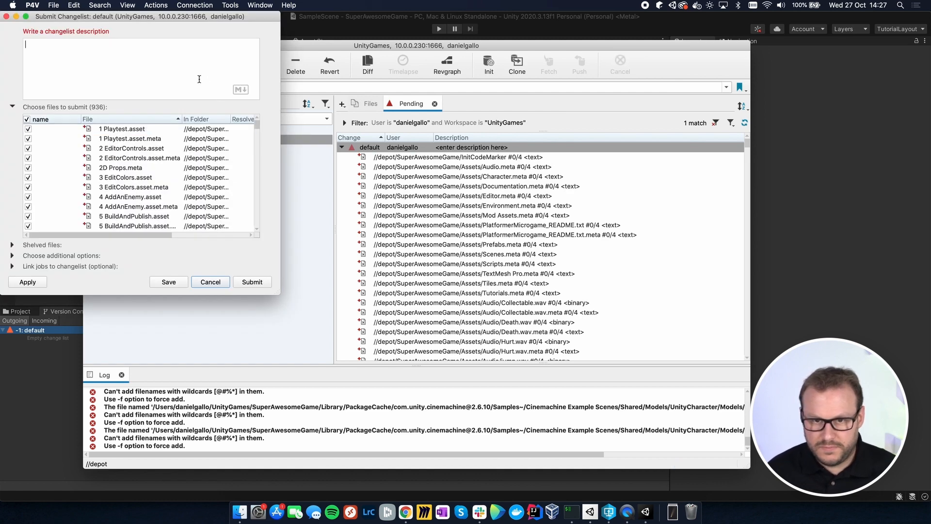
pyautogui.write('Initial commit')
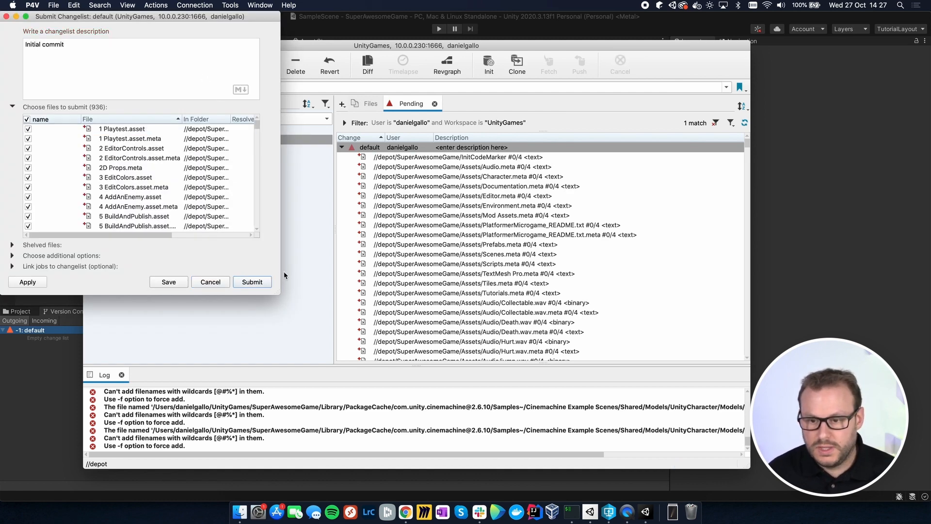
pyautogui.click(248, 284)
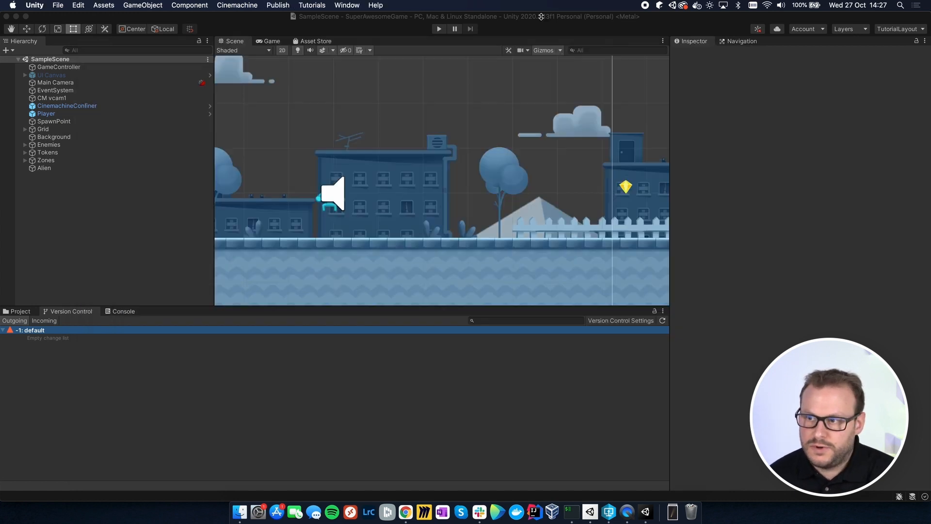
# Step: Return to Unity and open the game's C# project in JetBrains Rider
pyautogui.click(543, 18)
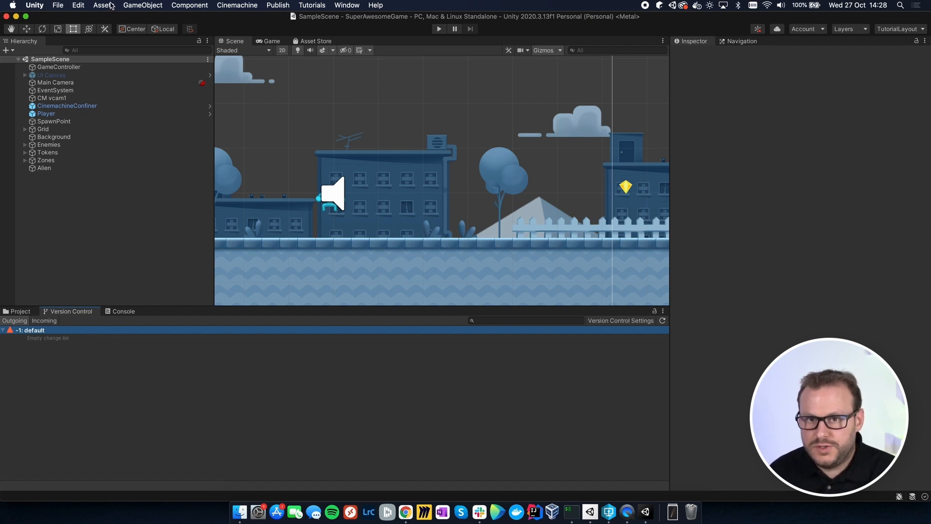
pyautogui.click(111, 5)
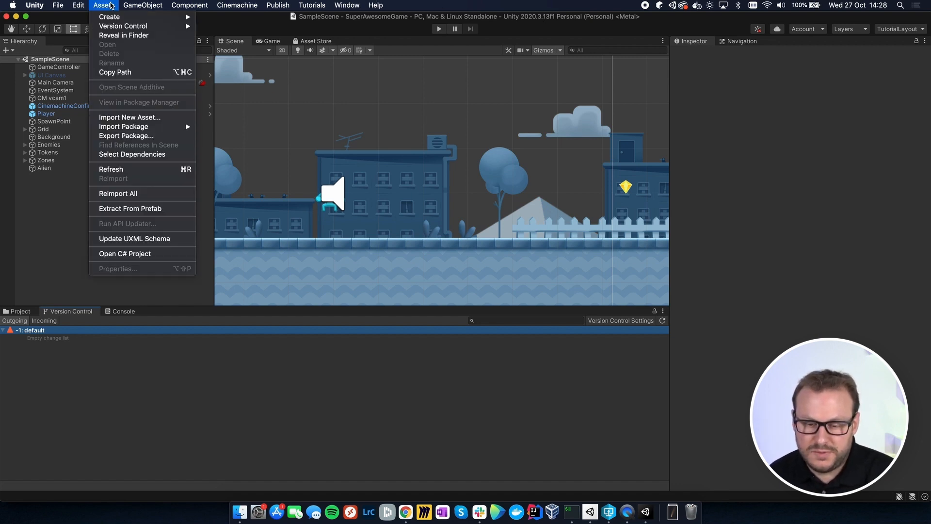
pyautogui.click(121, 258)
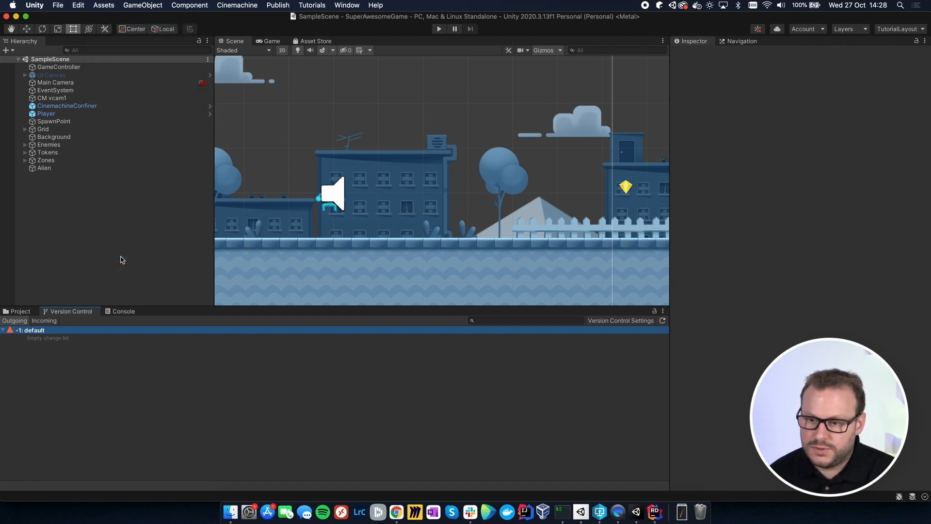
pyautogui.click(656, 513)
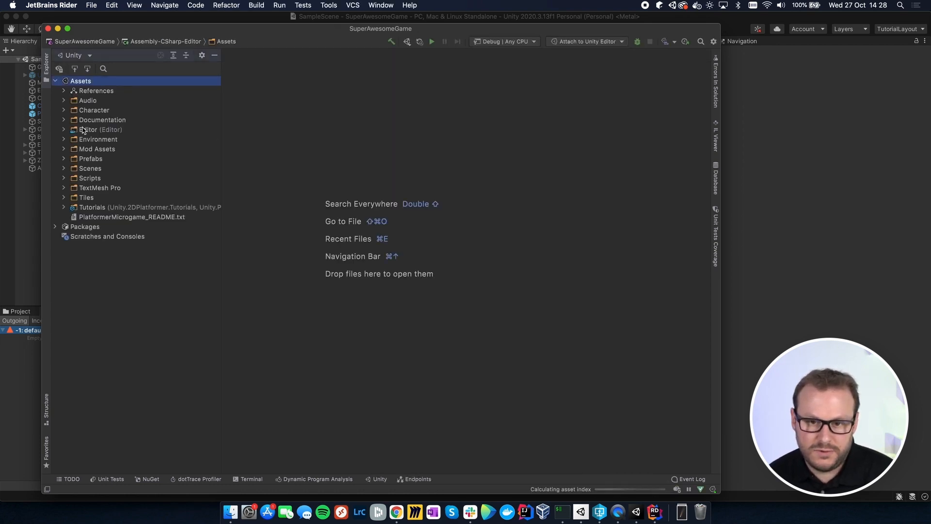
# Step: Add a new C# class named GameBuilder to the Editor folder under Assets
pyautogui.click(64, 130)
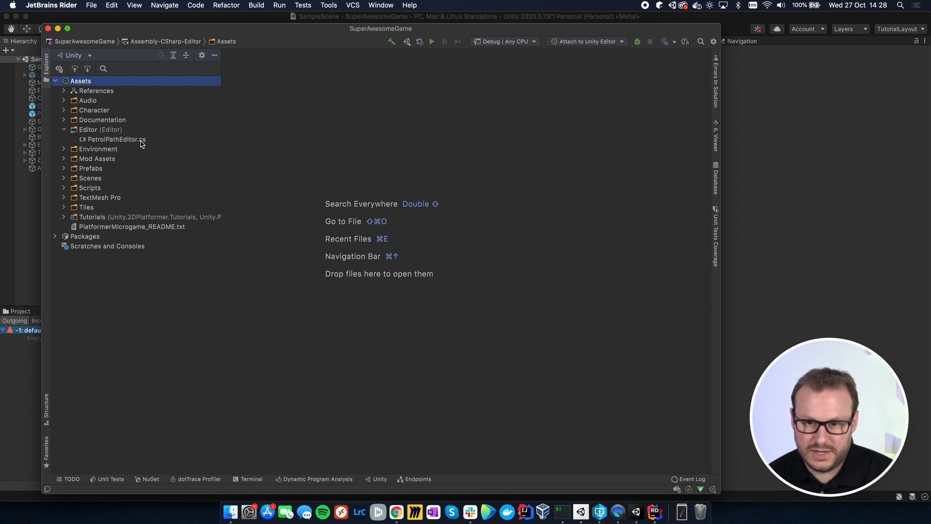
pyautogui.click(96, 132)
pyautogui.rightClick(96, 132)
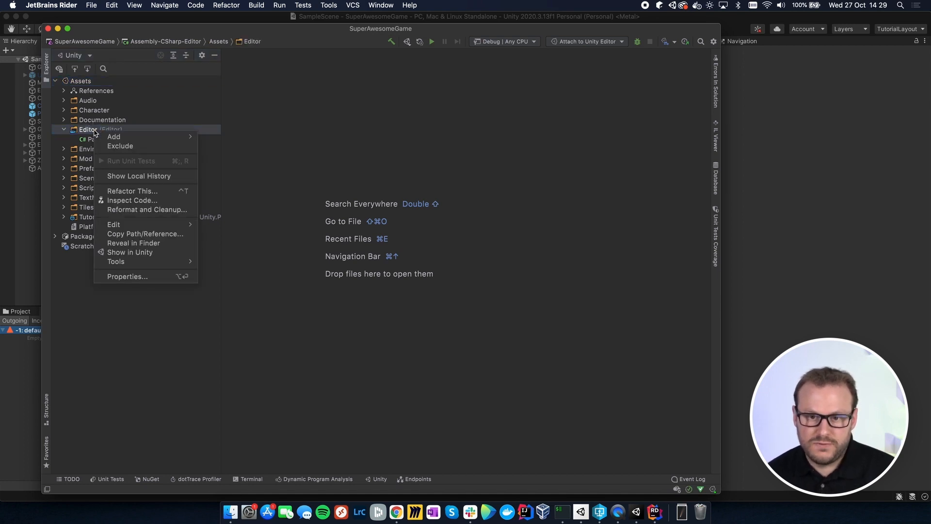
pyautogui.moveTo(110, 137)
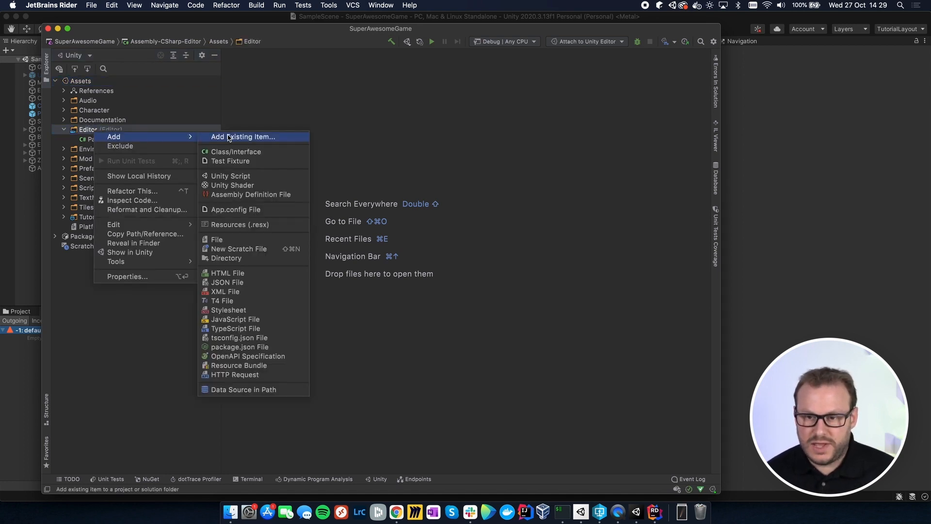
pyautogui.click(241, 152)
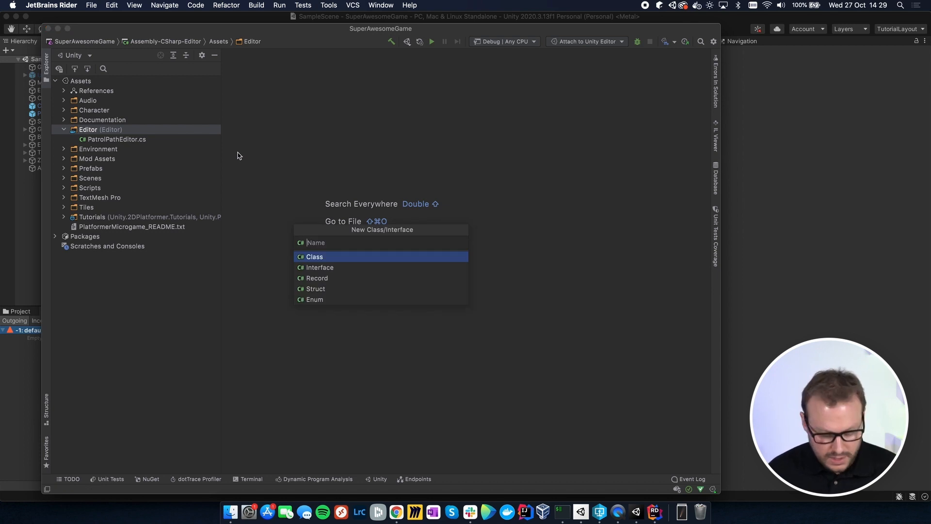
pyautogui.write('GameBuilde')
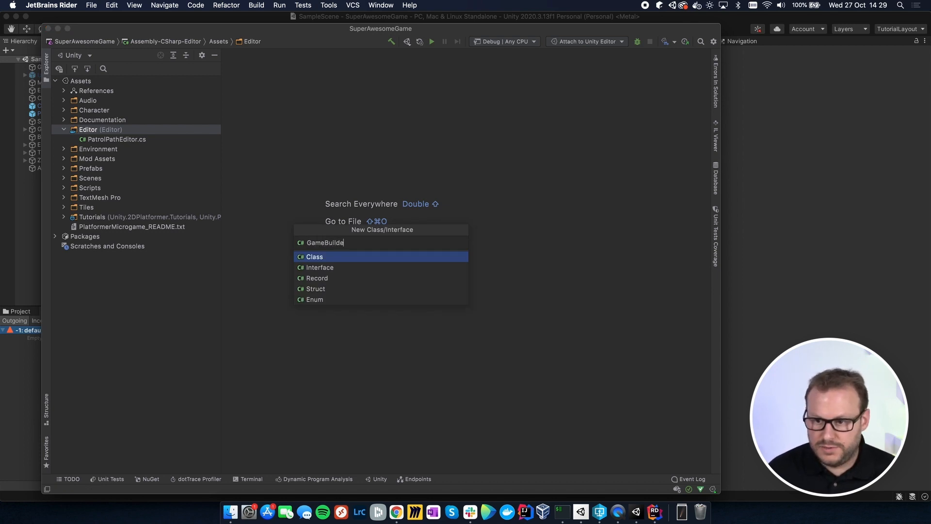
pyautogui.write('r')
pyautogui.press('Return')
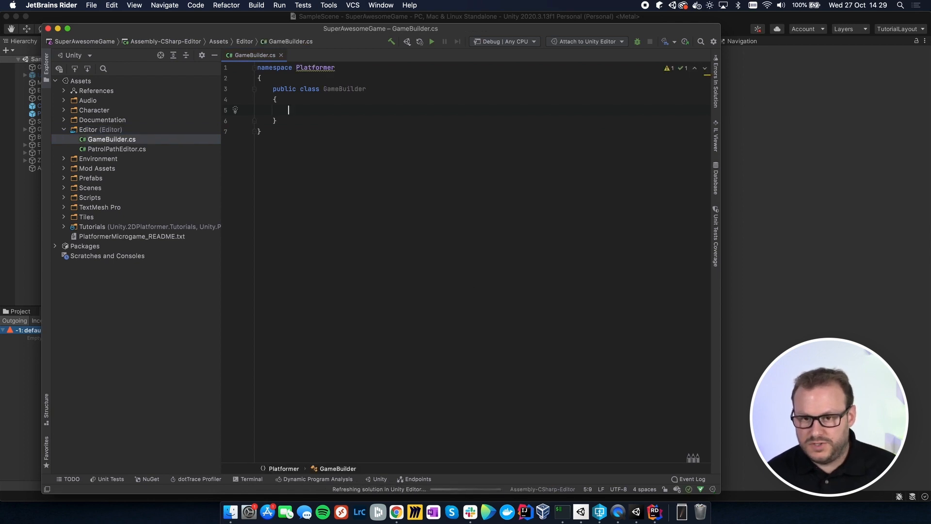
# Step: Replace the whole contents of GameBuilder.cs with the prepared build script for macOS and WebGL from the clipboard
pyautogui.press('super+a')
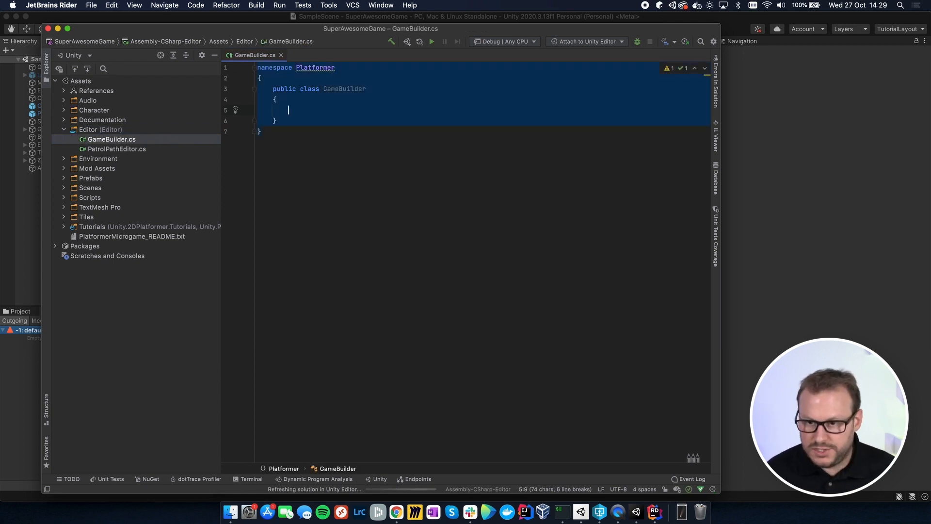
pyautogui.press('super+v')
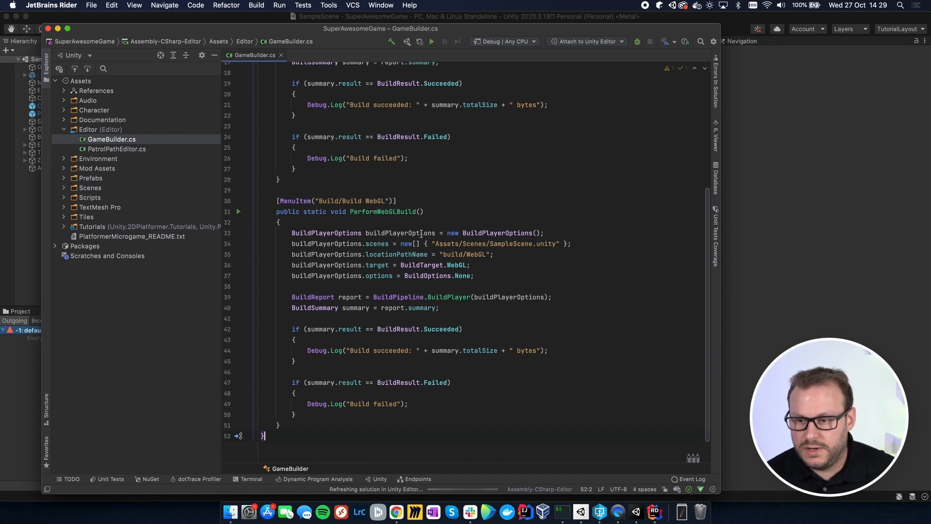
pyautogui.scroll(5, 421, 235)
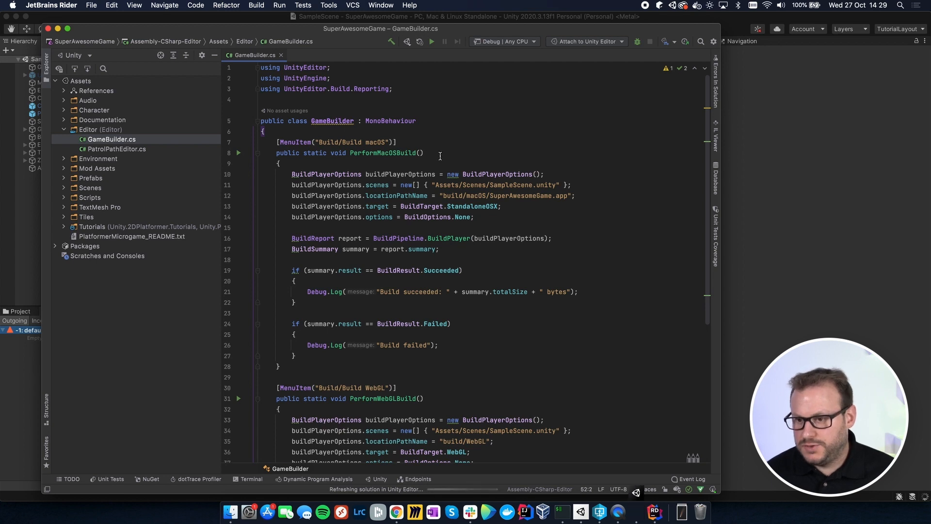
# Step: Review the two build methods in the script, PerformMacOSBuild and PerformWebGLBuild
pyautogui.click(350, 153)
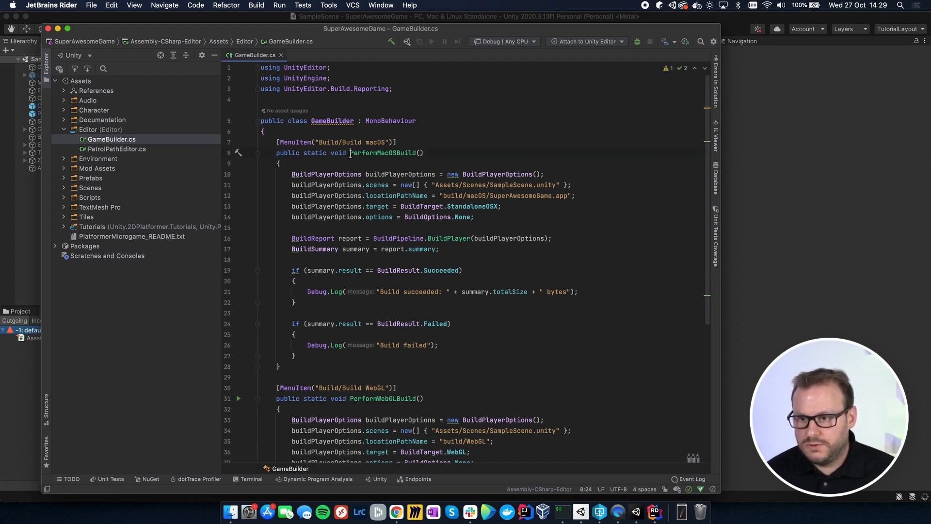
pyautogui.moveTo(350, 154); pyautogui.dragTo(416, 154)
pyautogui.scroll(-5, 417, 154)
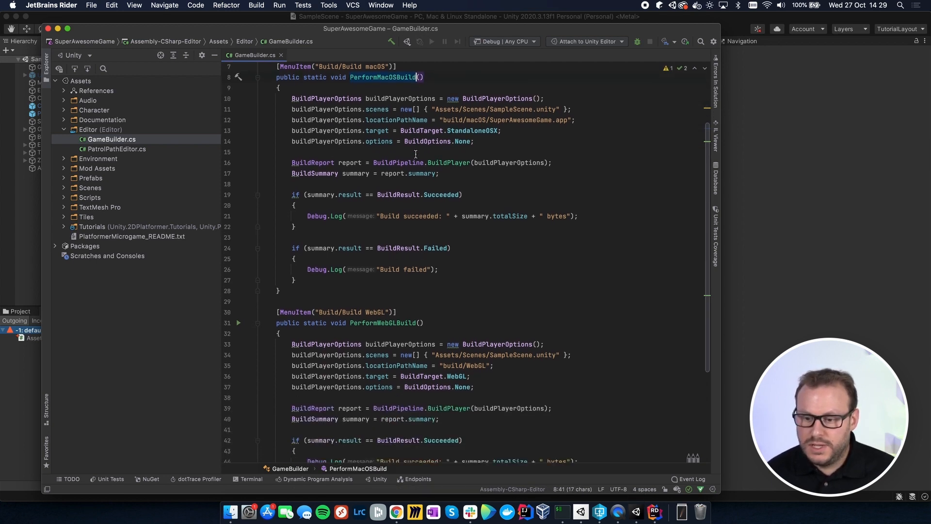
pyautogui.moveTo(351, 259); pyautogui.dragTo(416, 259)
pyautogui.scroll(4, 416, 259)
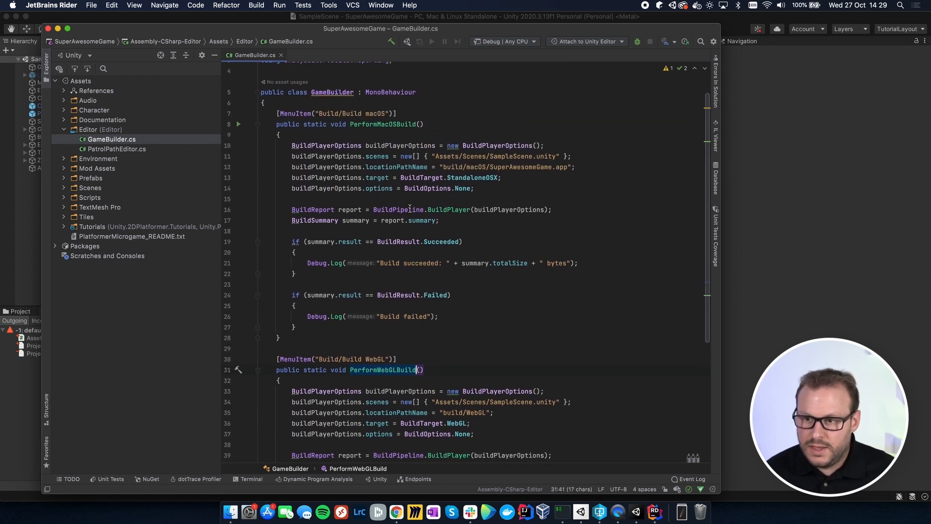
# Step: Examine the macOS build method's output path, build target and BuildPipeline.BuildPlayer call
pyautogui.click(426, 125)
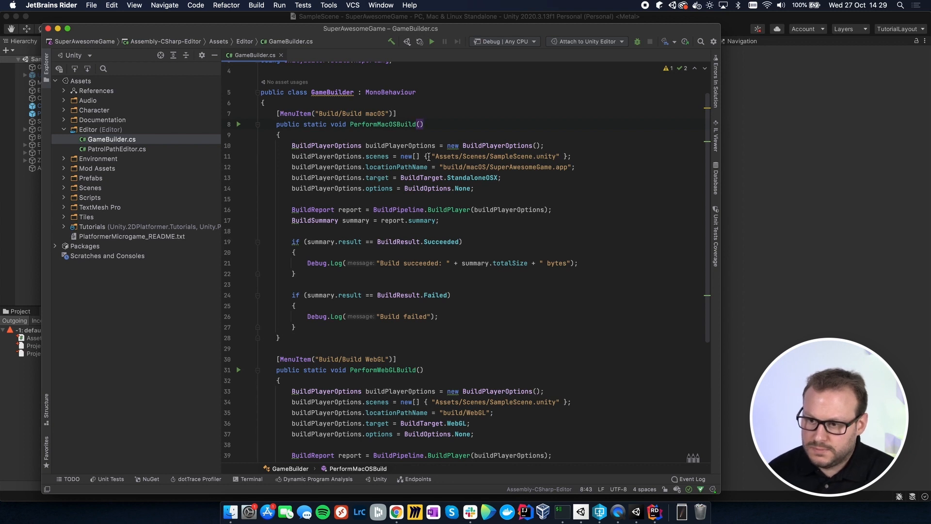
pyautogui.moveTo(440, 167); pyautogui.dragTo(568, 168)
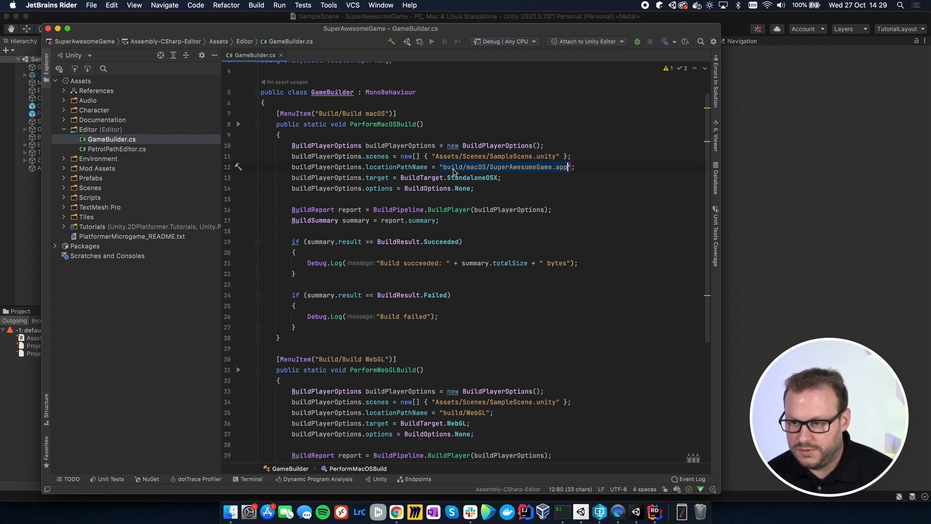
pyautogui.click(519, 179)
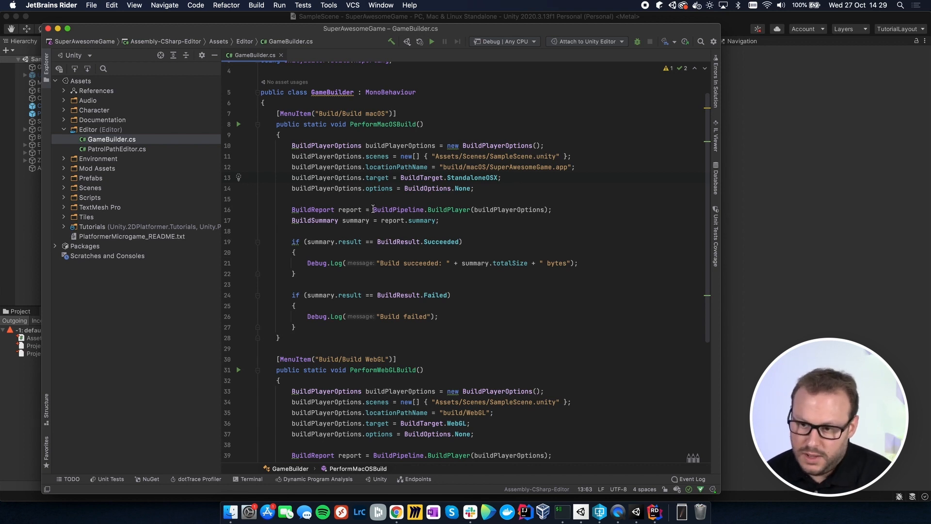
pyautogui.click(373, 209)
pyautogui.moveTo(375, 209); pyautogui.dragTo(559, 212)
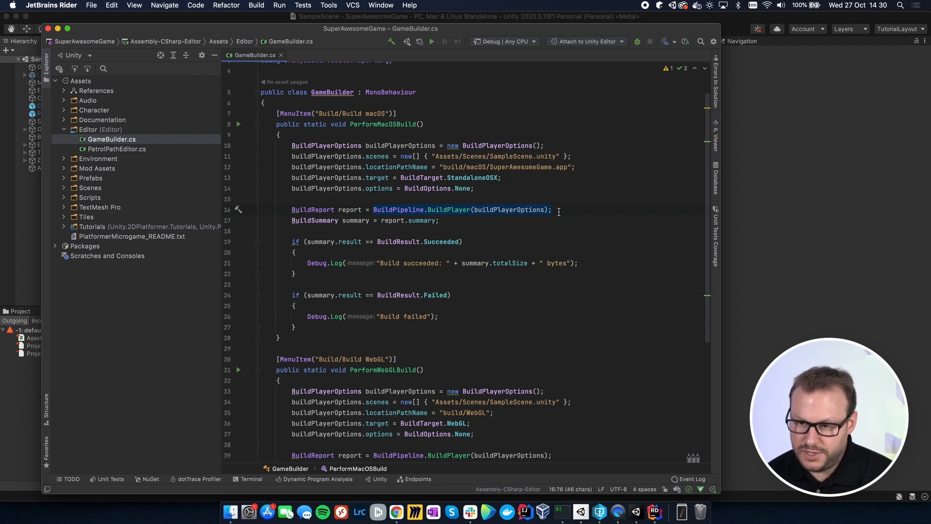
# Step: Examine the WebGL build method's output path, build target and BuildPlayer call
pyautogui.scroll(-5, 559, 212)
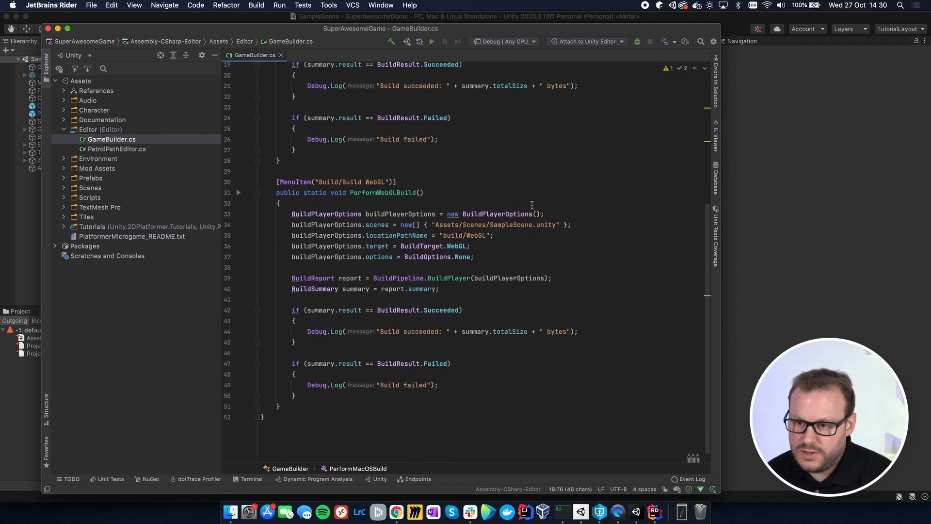
pyautogui.click(434, 194)
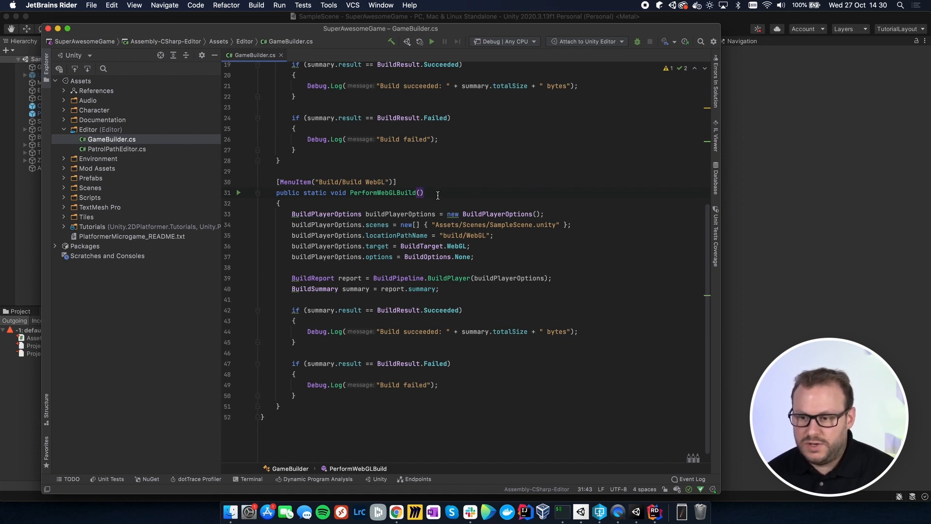
pyautogui.click(494, 236)
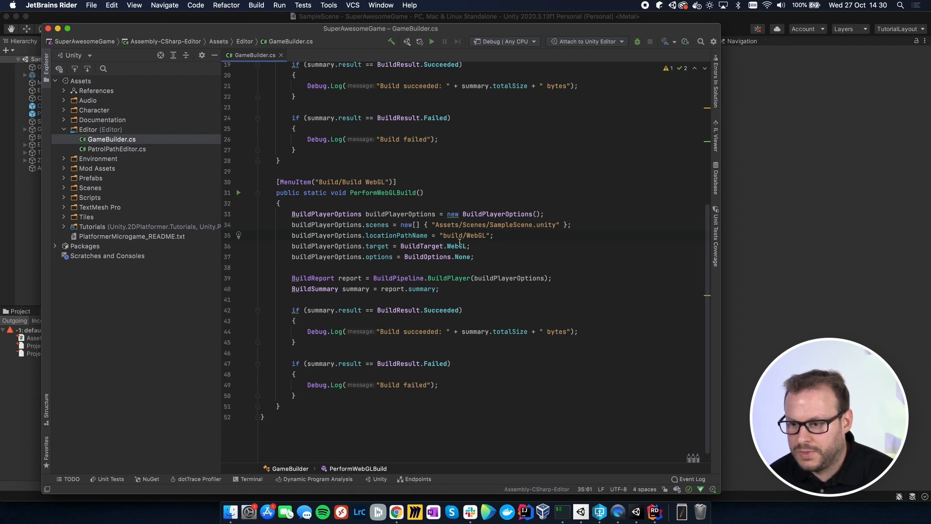
pyautogui.moveTo(451, 246)
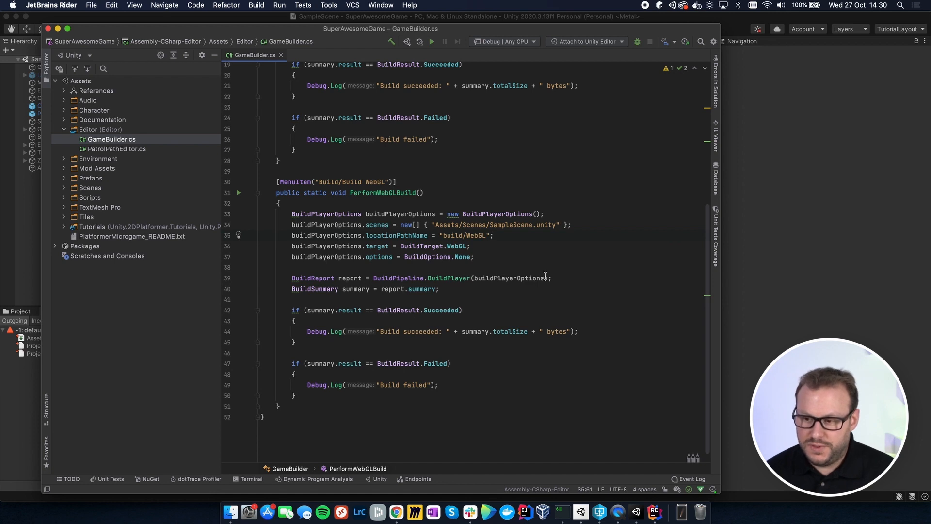
pyautogui.moveTo(545, 276)
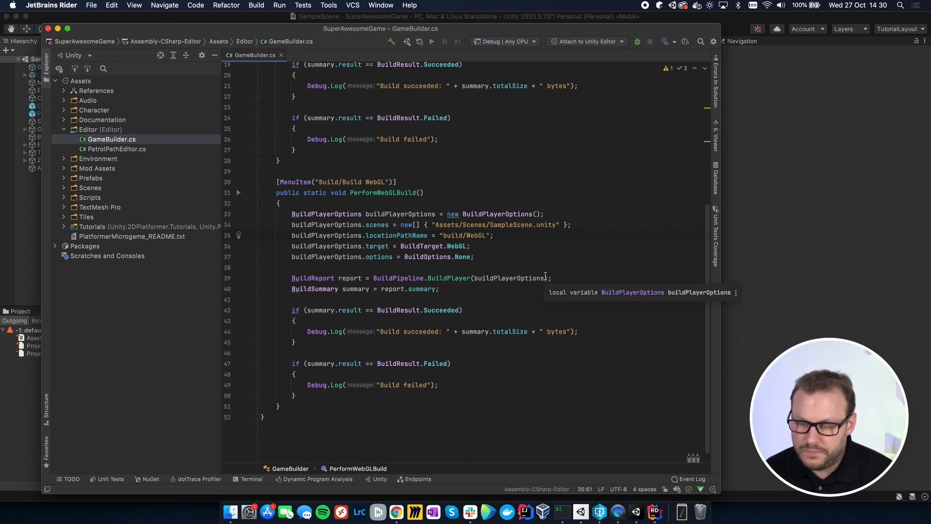
# Step: Inspect the MenuItem attribute above the macOS build method
pyautogui.scroll(5, 421, 111)
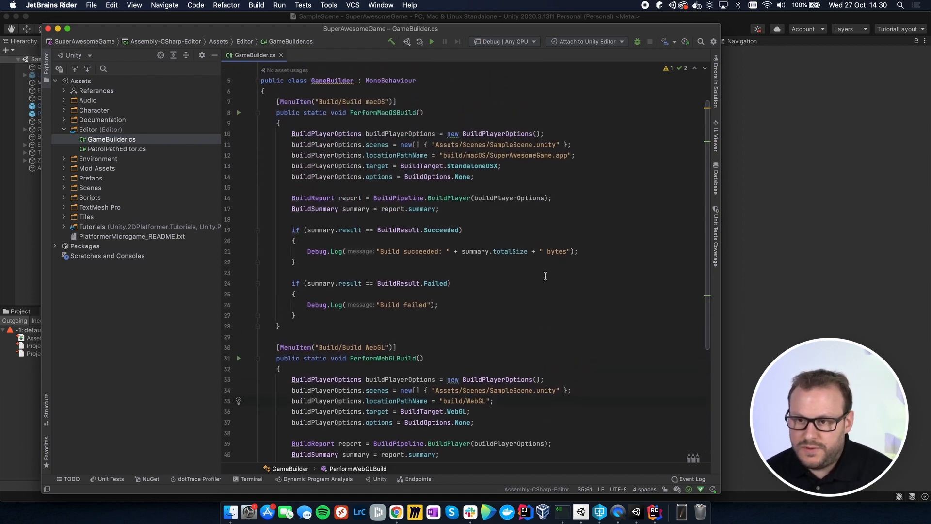
pyautogui.moveTo(396, 102); pyautogui.dragTo(275, 102)
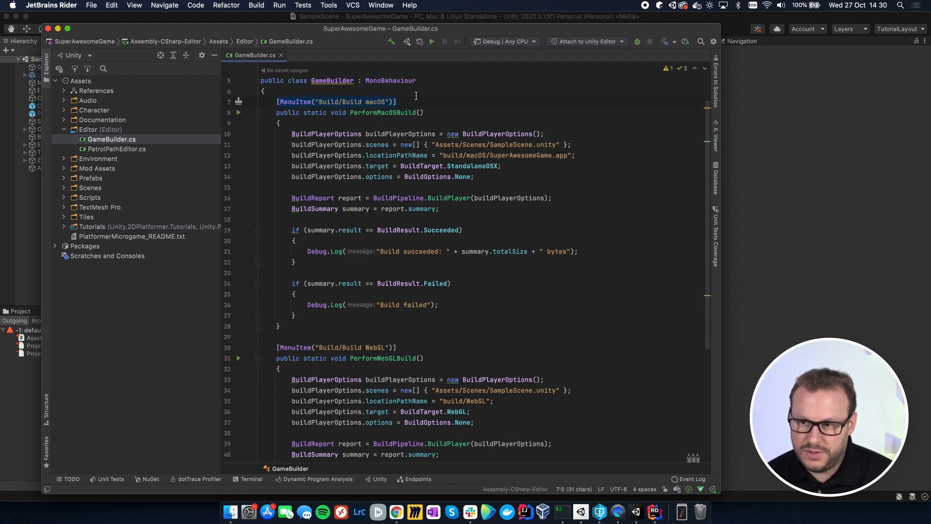
pyautogui.click(403, 104)
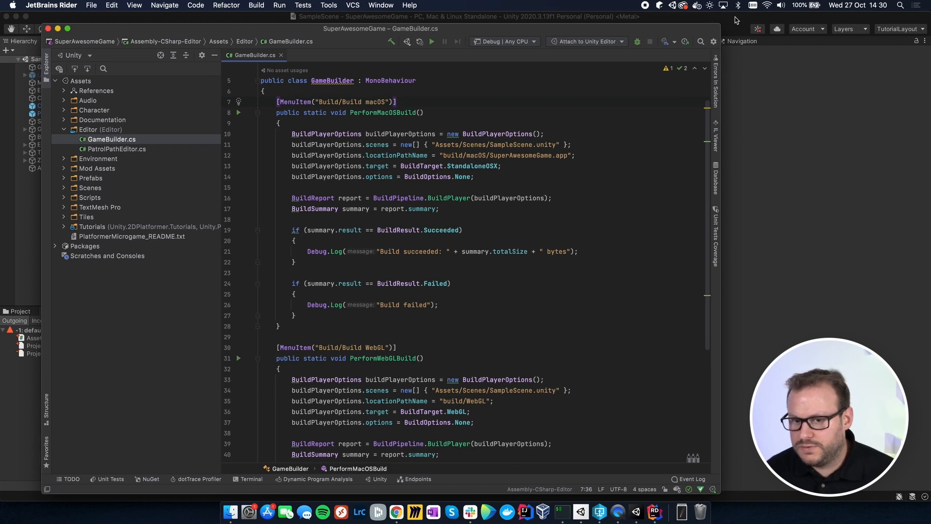
# Step: Return to Unity and look over the custom build commands for macOS and WebGL
pyautogui.click(736, 20)
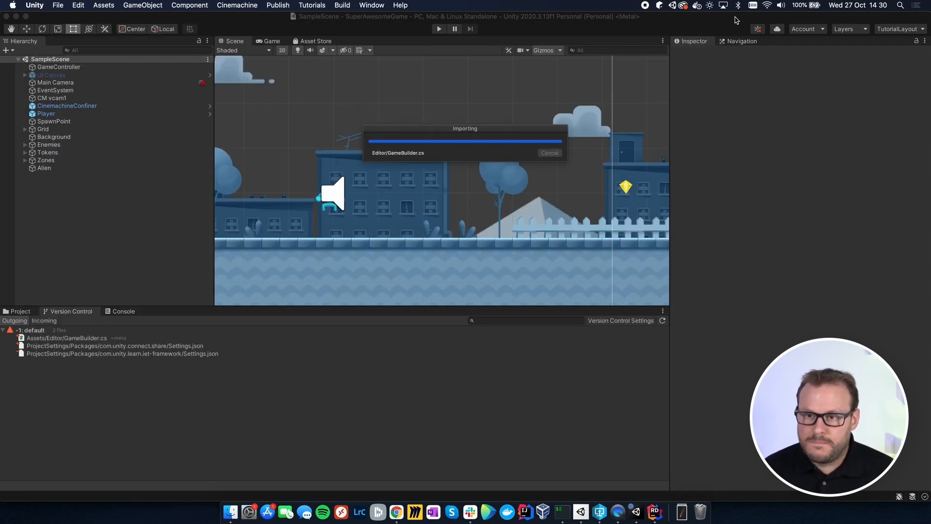
pyautogui.click(344, 5)
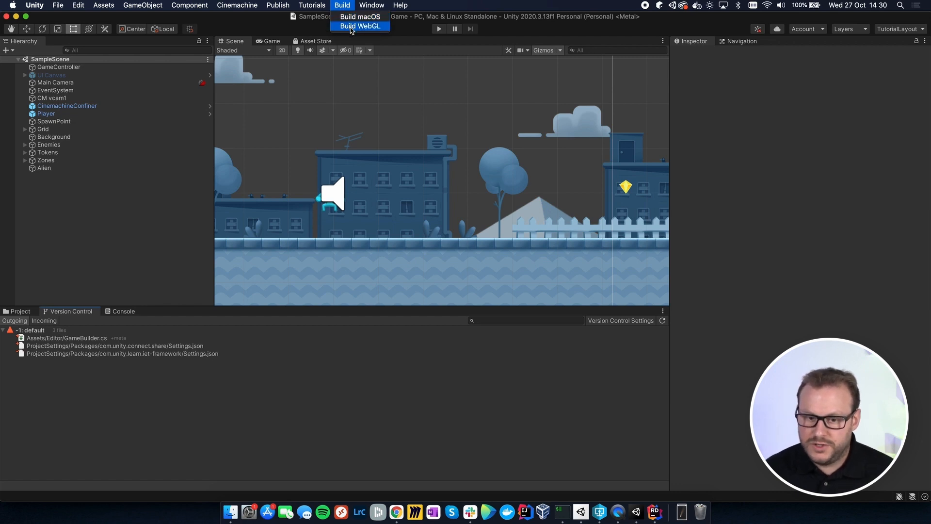
pyautogui.click(360, 26)
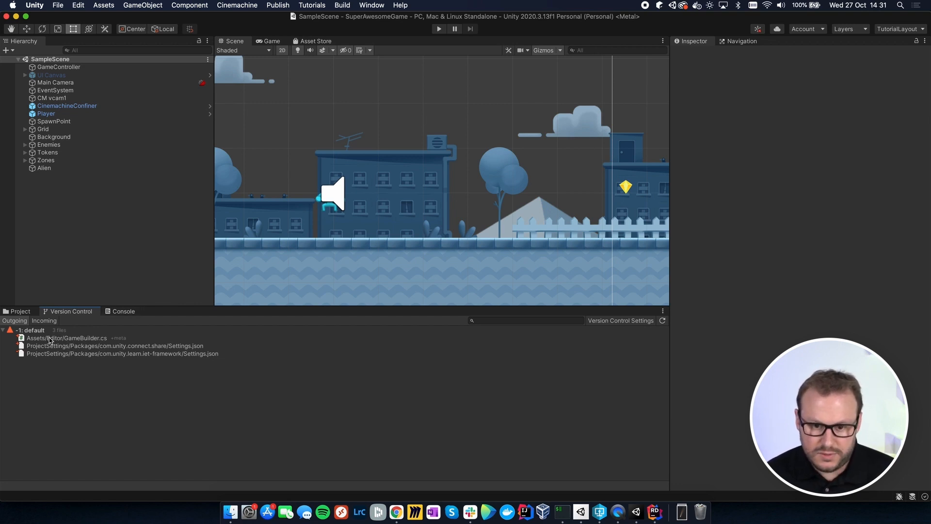
# Step: Submit the default outgoing changeset from Unity's version control with the description "Added GameBuilder class"
pyautogui.click(38, 332)
pyautogui.rightClick(38, 334)
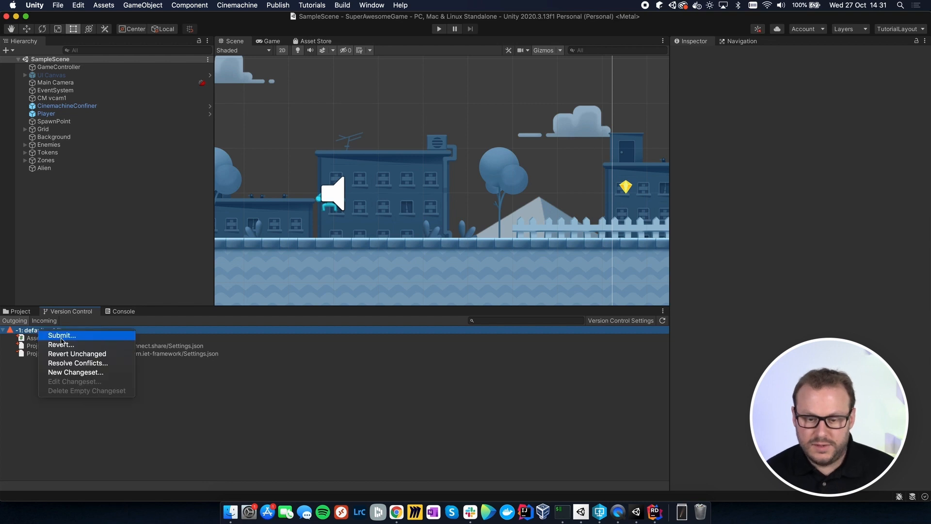
pyautogui.click(60, 337)
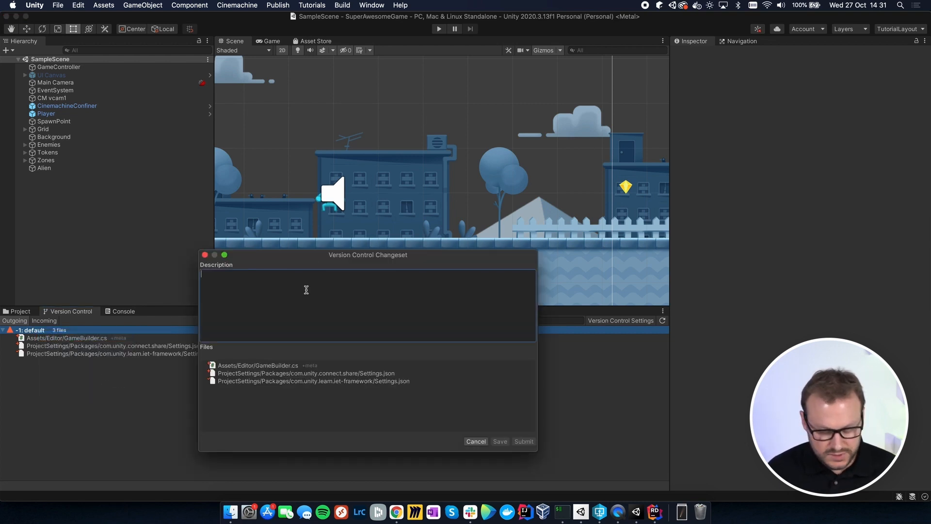
pyautogui.write('Added G')
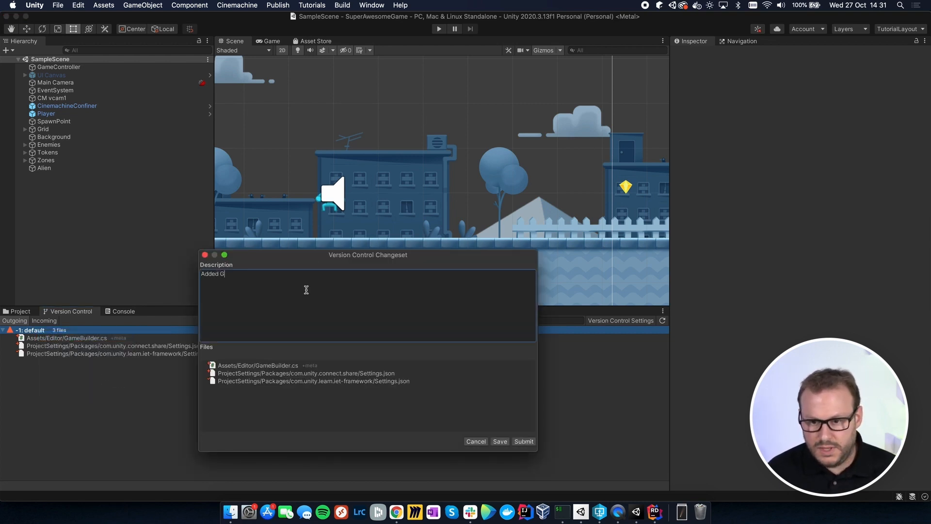
pyautogui.write('ameBuilder clas')
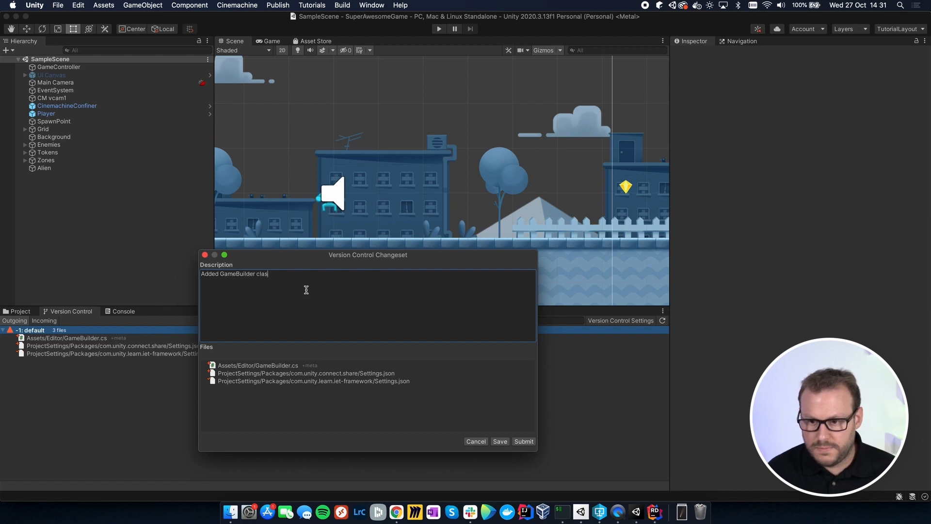
pyautogui.write('s')
pyautogui.click(524, 442)
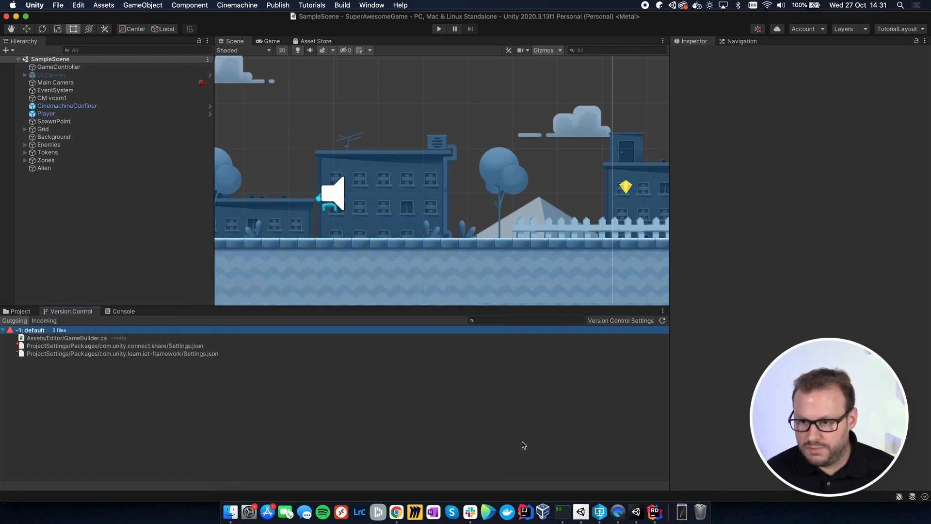
# Step: Switch to TeamCity in Chrome and start a new project based on a repository URL
pyautogui.click(396, 512)
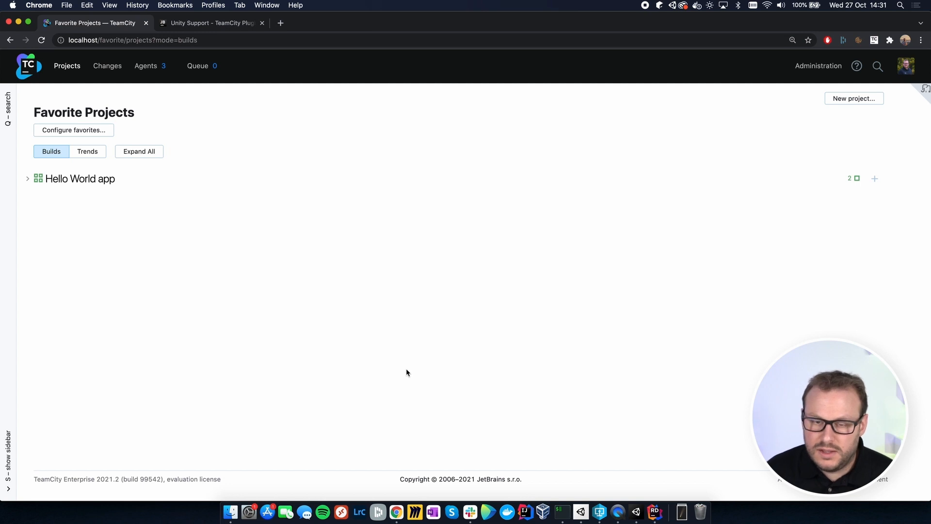
pyautogui.click(845, 105)
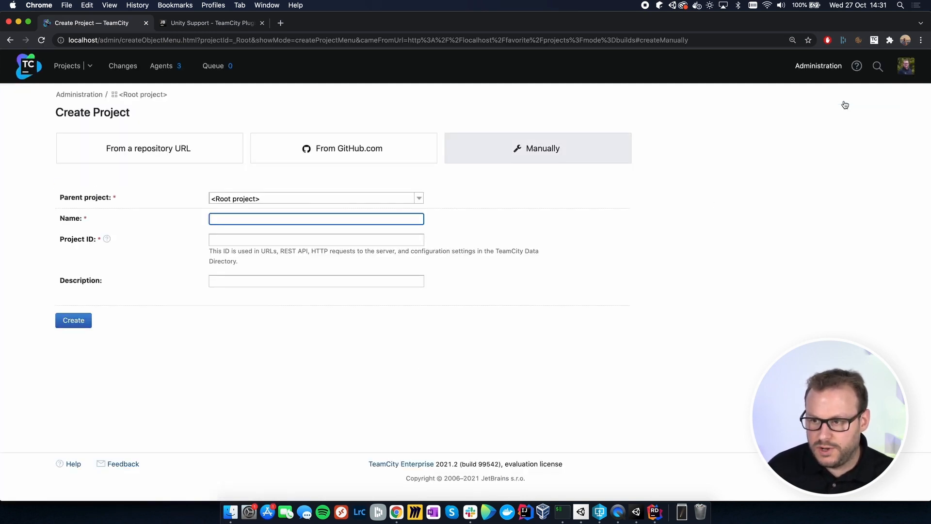
pyautogui.click(168, 147)
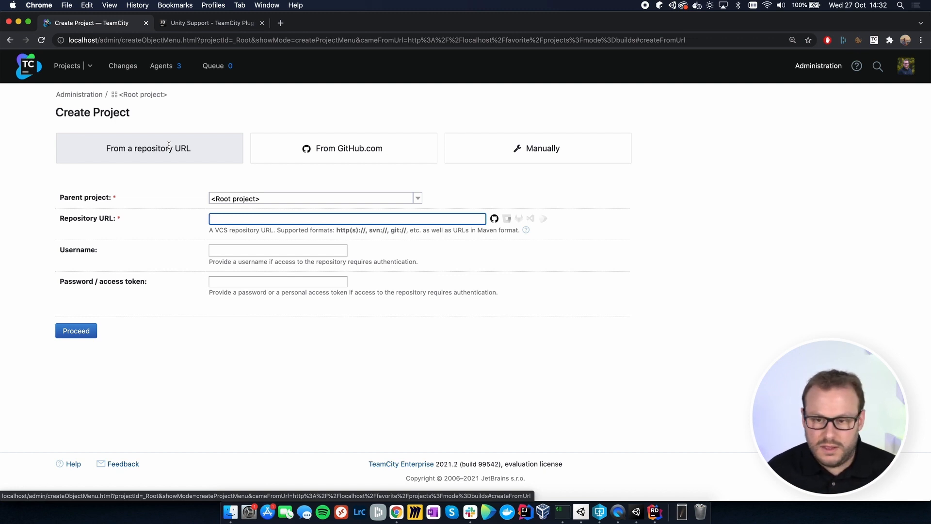
# Step: Enter the repository URL perforce://10.0.0.230:1666/depot/SuperAwesomeGame for the new project
pyautogui.write('pe')
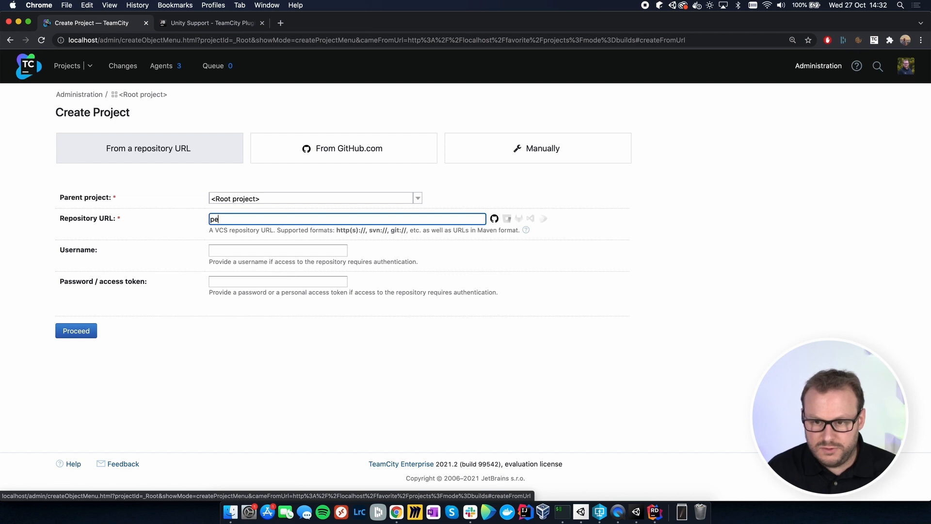
pyautogui.write('rforce://10')
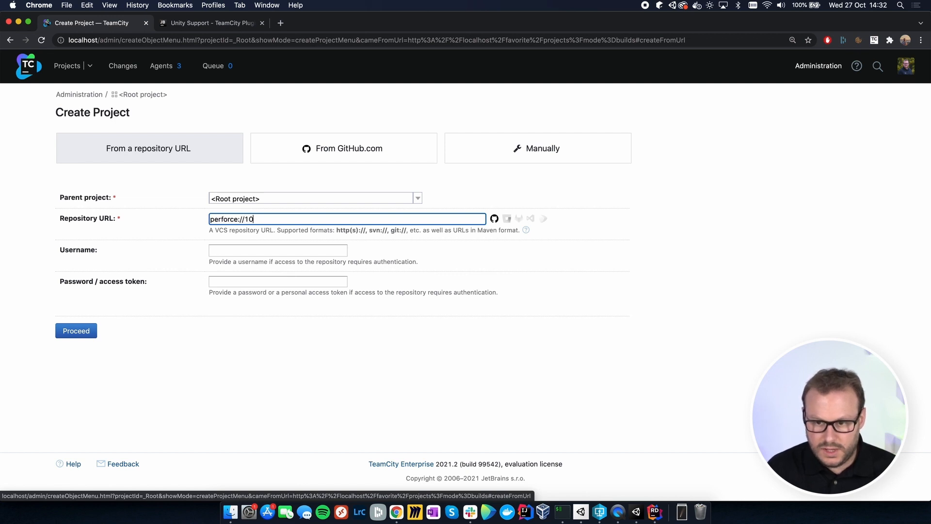
pyautogui.write('.0.0.230:1666')
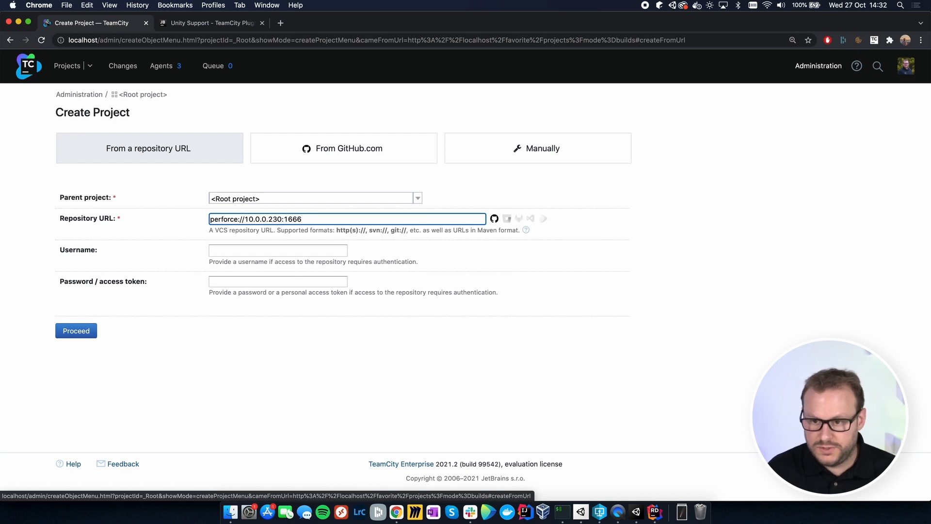
pyautogui.write('/depot')
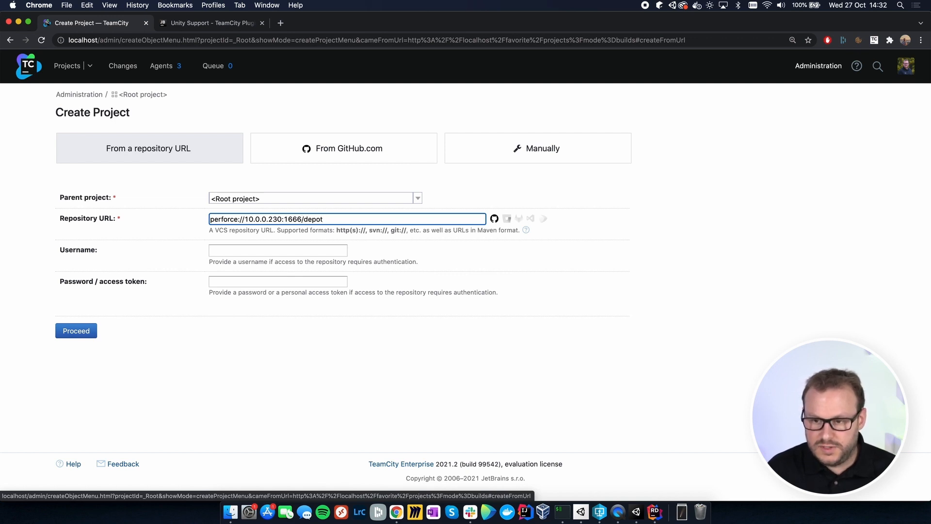
pyautogui.write('/S')
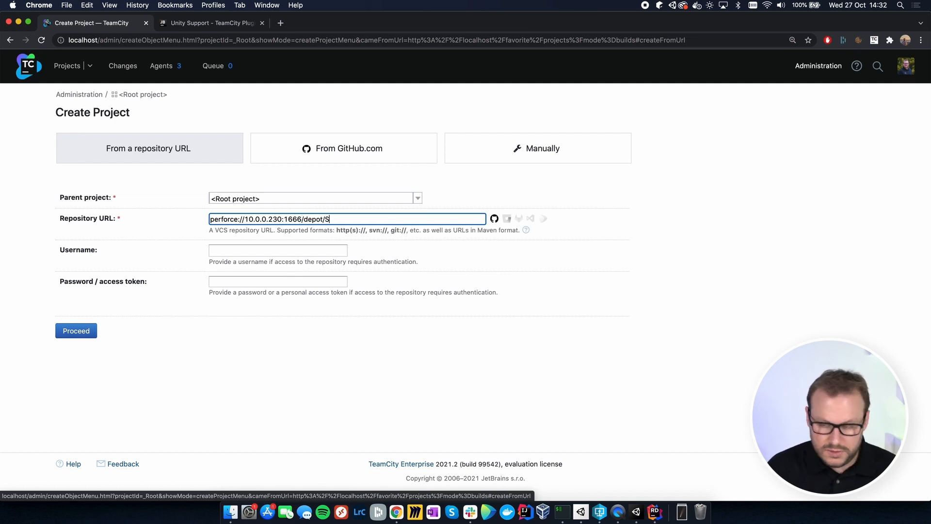
pyautogui.write('uperAwesomeGame')
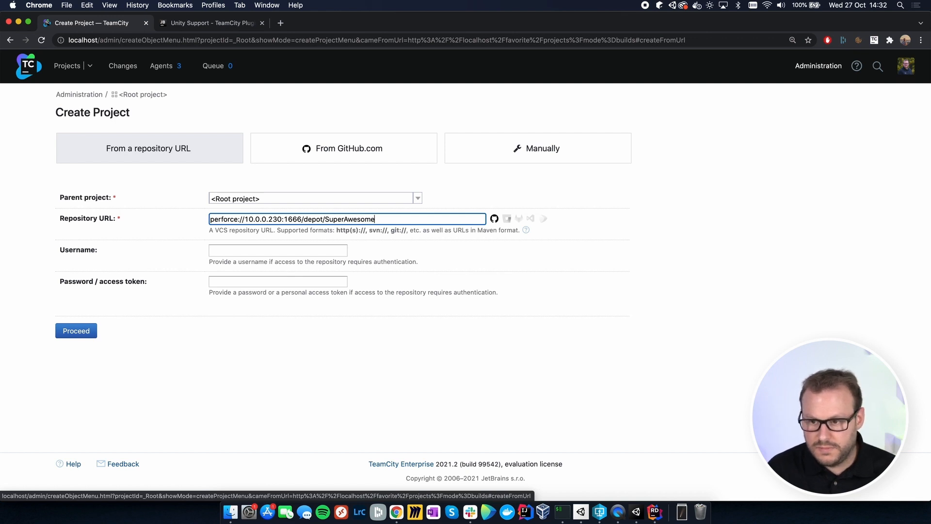
# Step: Enter the Perforce username and password for the repository and proceed with the connection
pyautogui.press('Tab')
pyautogui.press('Tab')
pyautogui.press('Tab')
pyautogui.press('Tab')
pyautogui.press('Tab')
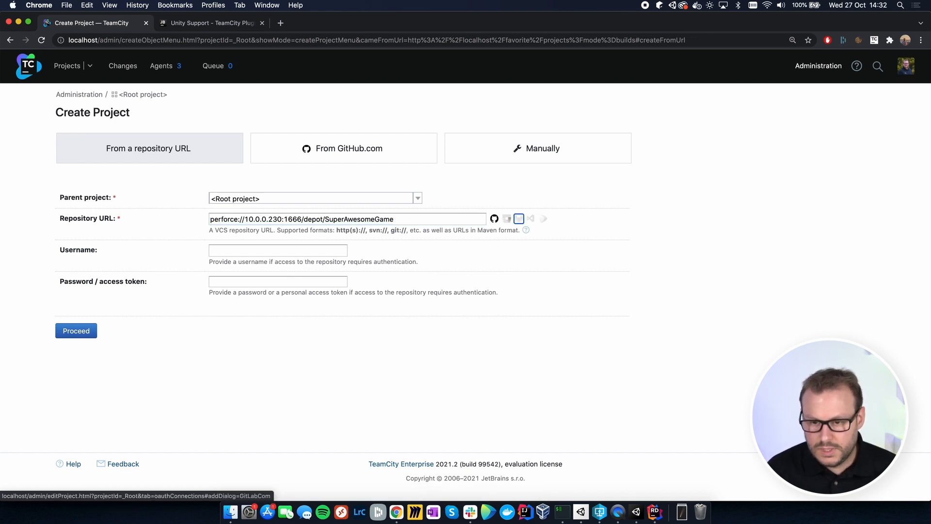
pyautogui.press('Tab')
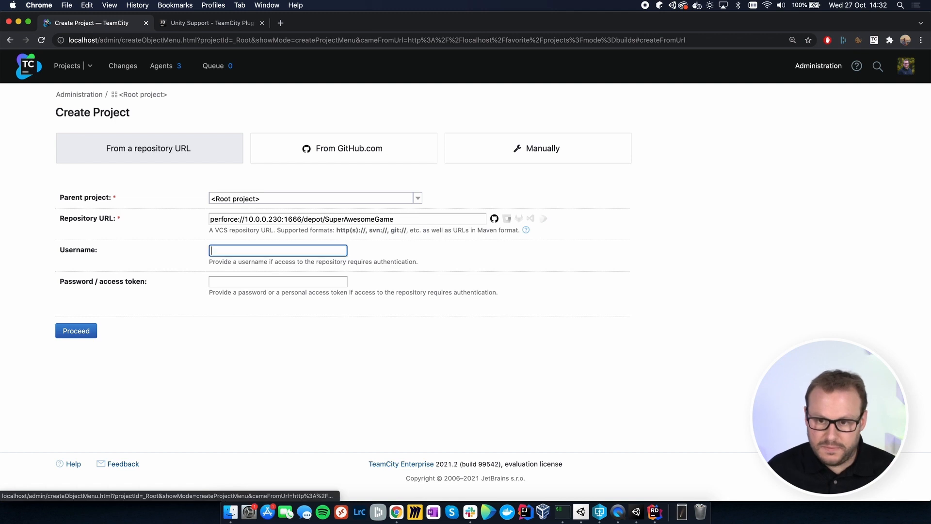
pyautogui.write('danielgallo')
pyautogui.press('Tab')
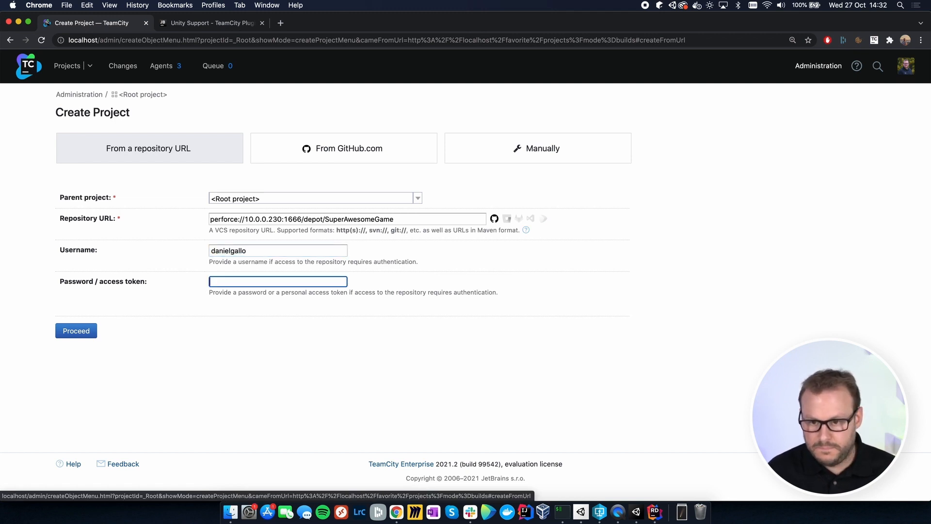
pyautogui.write('*********')
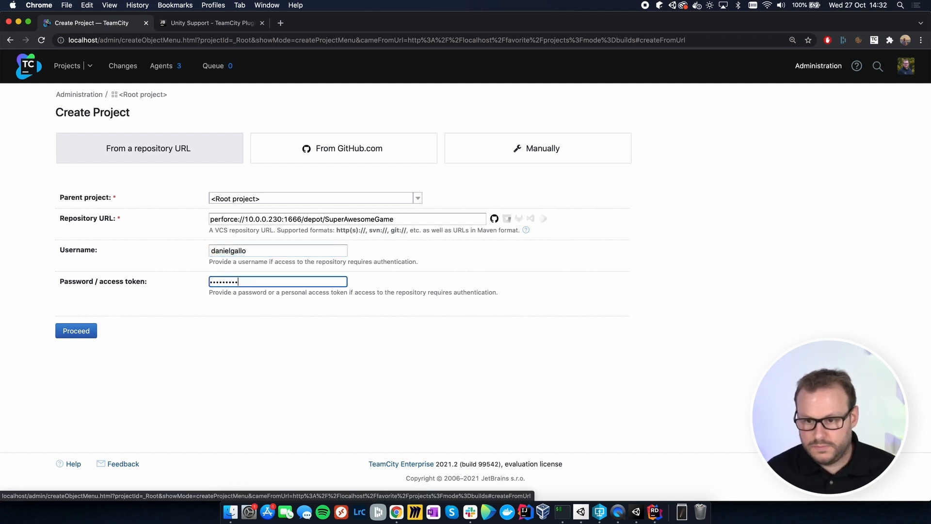
pyautogui.click(72, 336)
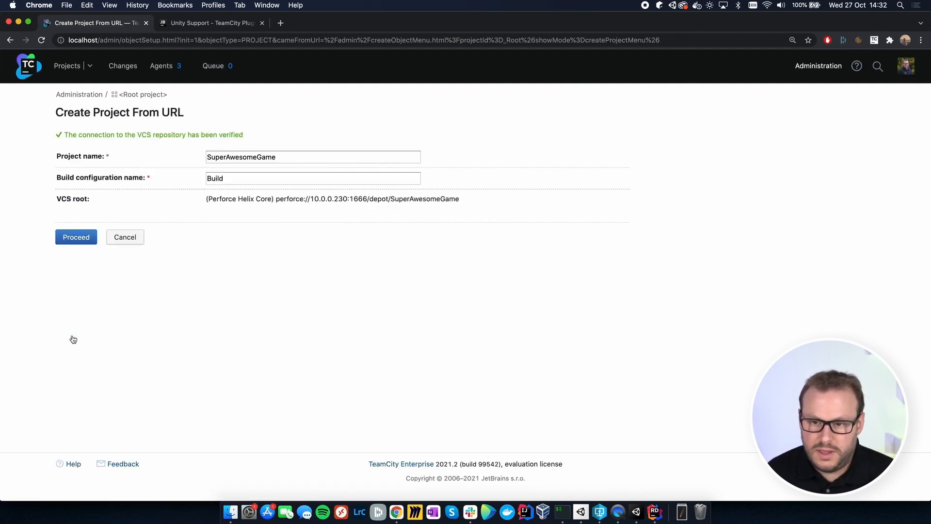
# Step: Name the project "Super Awesome Game" and its build configuration "Build macOS", and create them
pyautogui.click(226, 157)
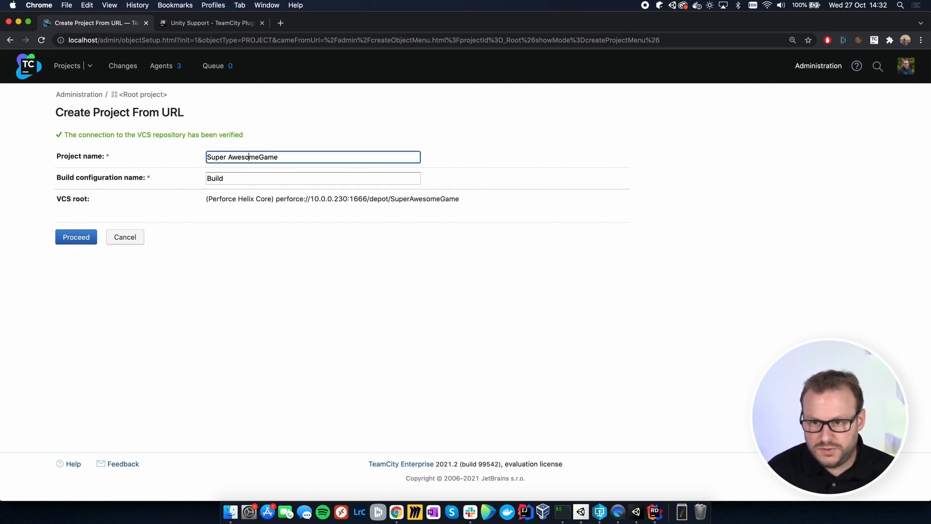
pyautogui.click(255, 157)
pyautogui.press('Tab')
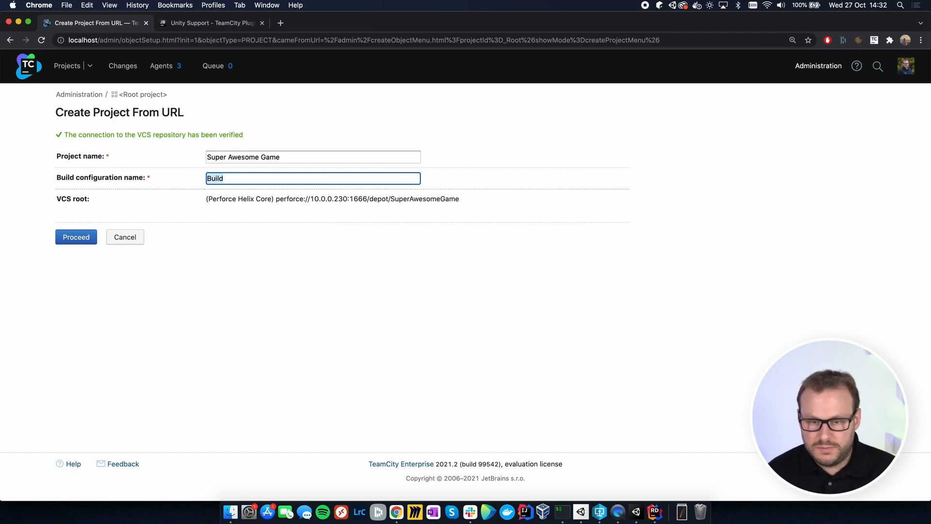
pyautogui.press('Right')
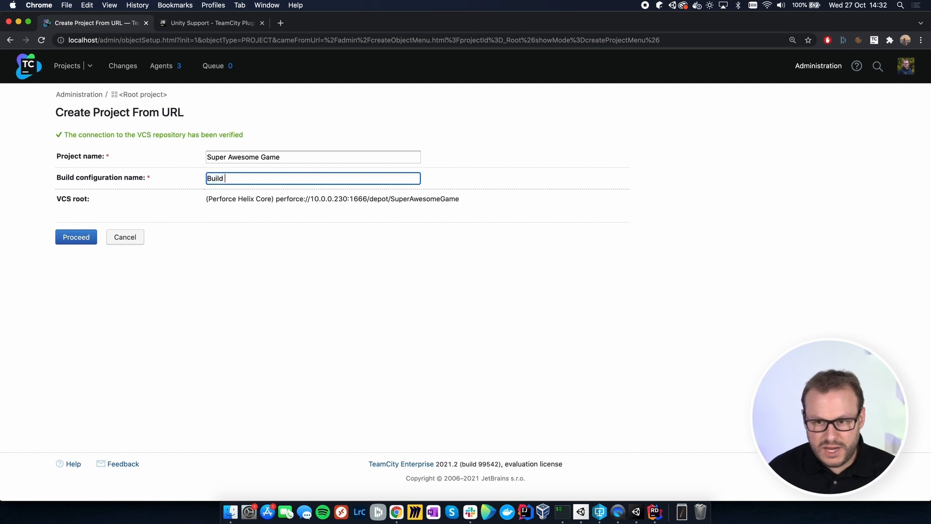
pyautogui.write('macOS')
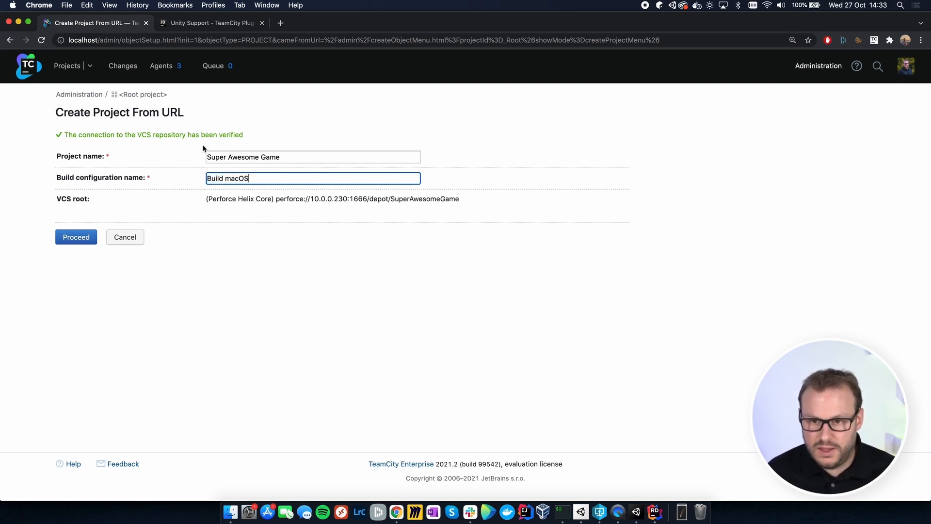
pyautogui.click(76, 236)
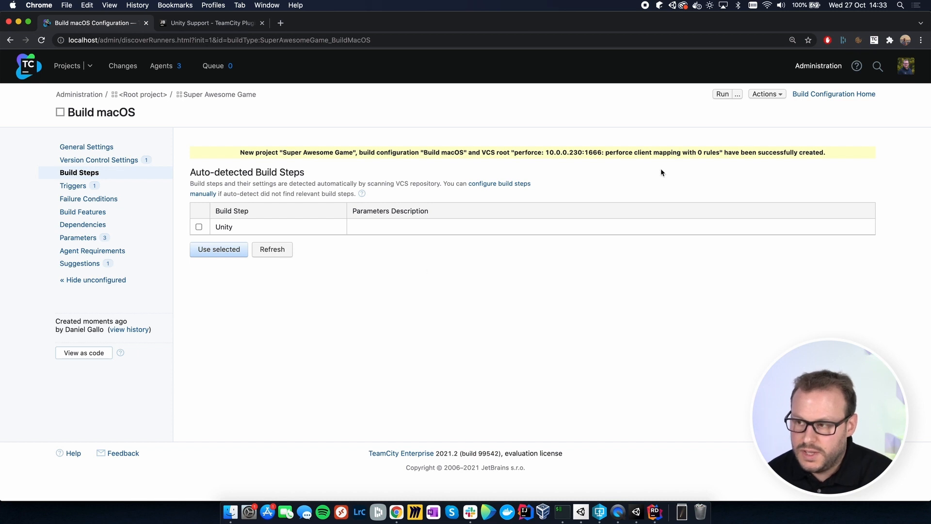
# Step: Look through the server's external plugins in the administration area for the Unity Support plugin
pyautogui.click(820, 66)
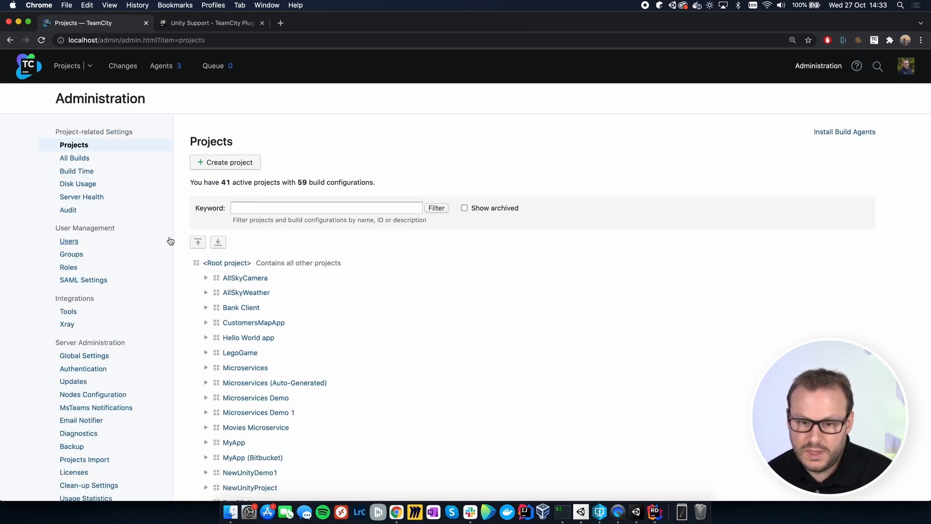
pyautogui.scroll(-2, 78, 473)
pyautogui.scroll(-2, 78, 473)
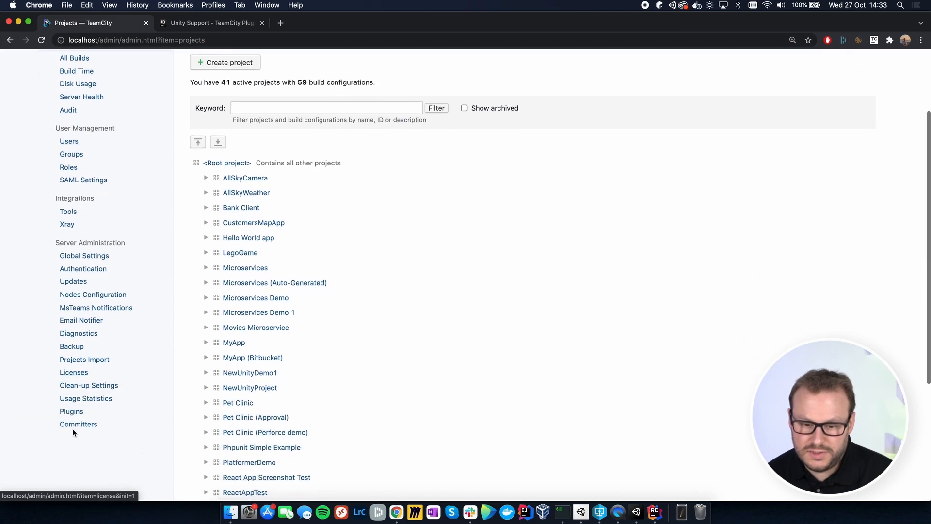
pyautogui.click(72, 411)
pyautogui.scroll(-6, 509, 314)
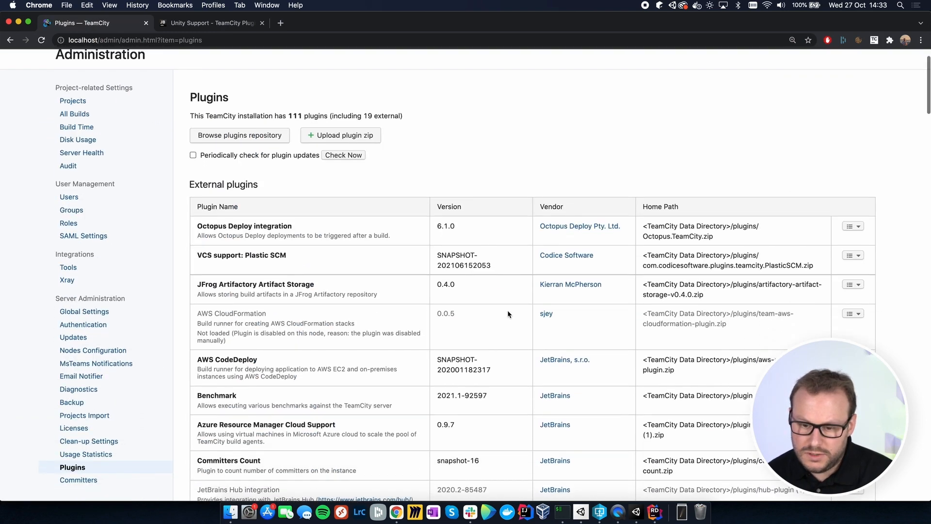
pyautogui.scroll(-4, 508, 313)
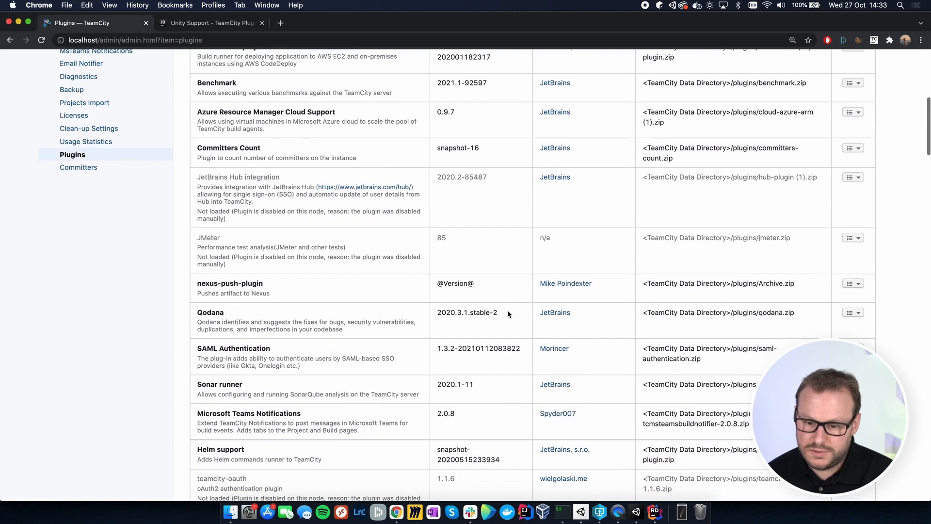
pyautogui.moveTo(197, 403); pyautogui.dragTo(269, 408)
pyautogui.click(269, 408)
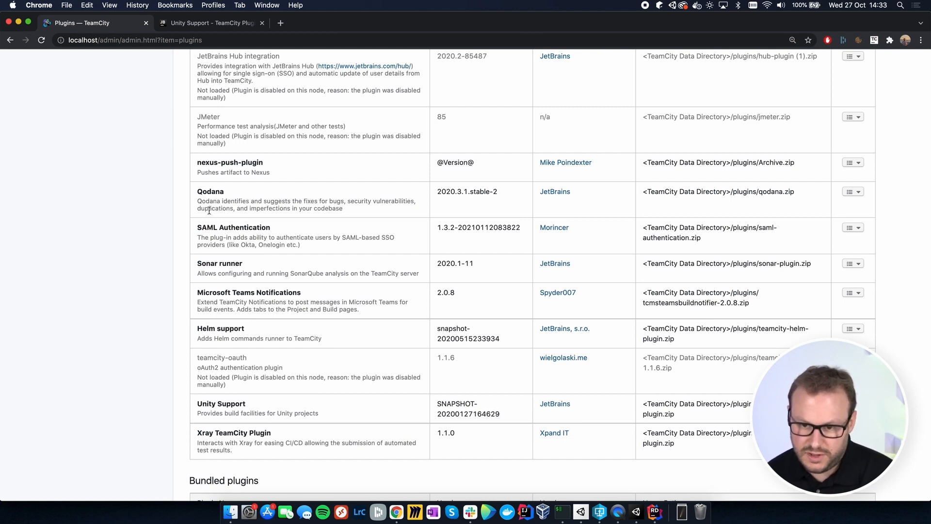
# Step: View the Unity Support plugin's page on JetBrains Marketplace and return to TeamCity's plugin list
pyautogui.click(196, 24)
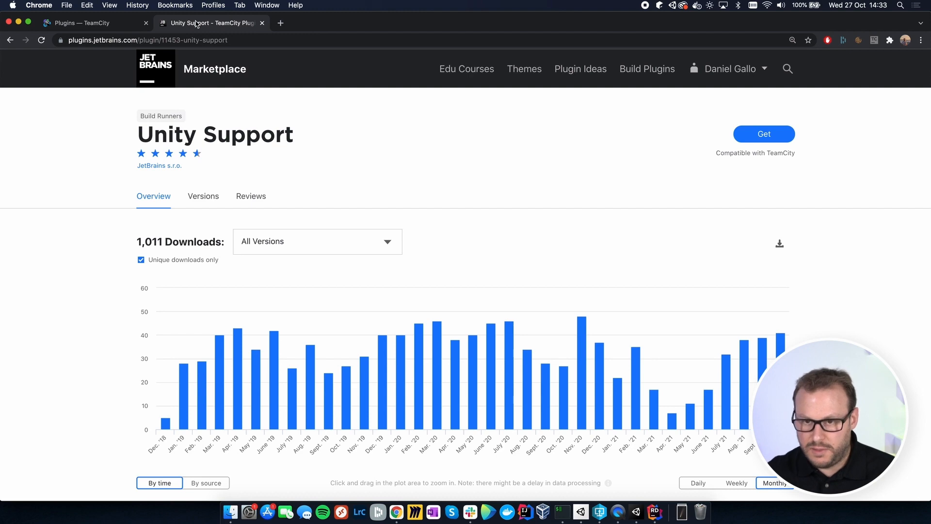
pyautogui.click(115, 23)
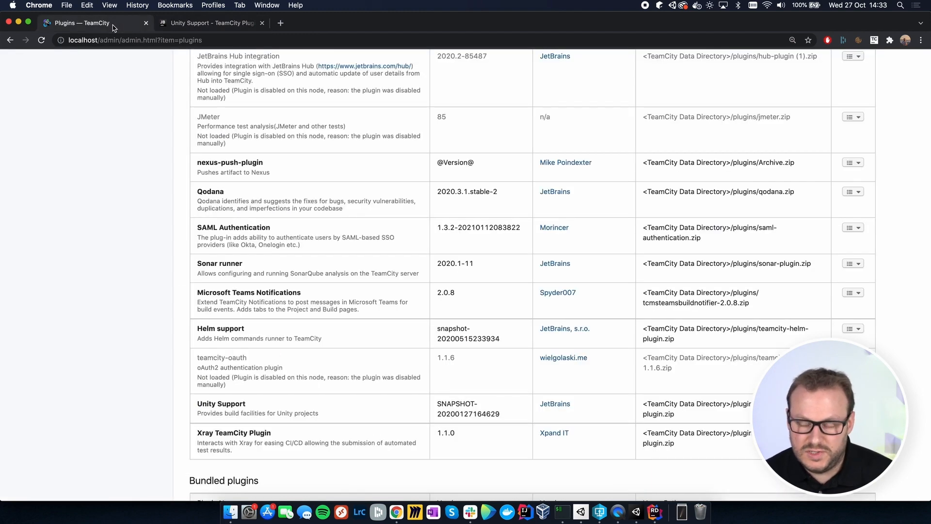
pyautogui.scroll(15, 167, 186)
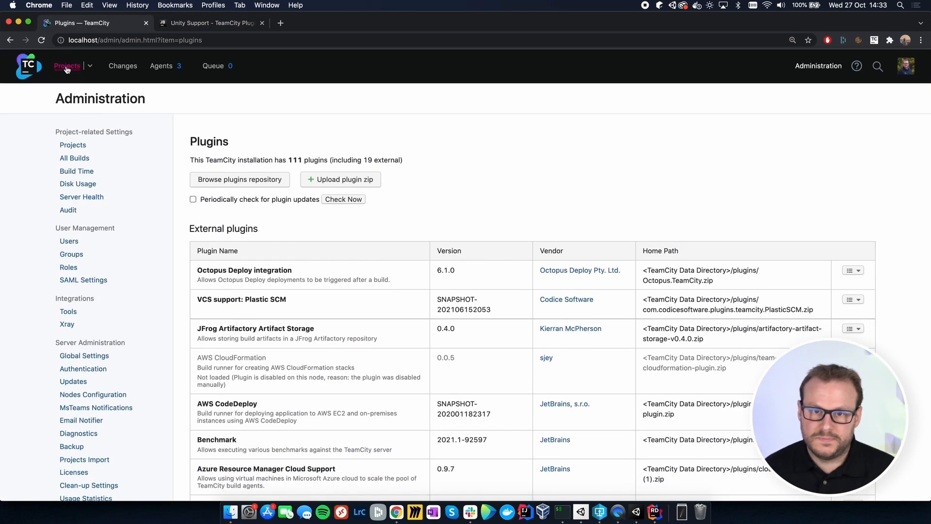
# Step: Open the Build macOS configuration of the Super Awesome Game project for editing
pyautogui.click(67, 70)
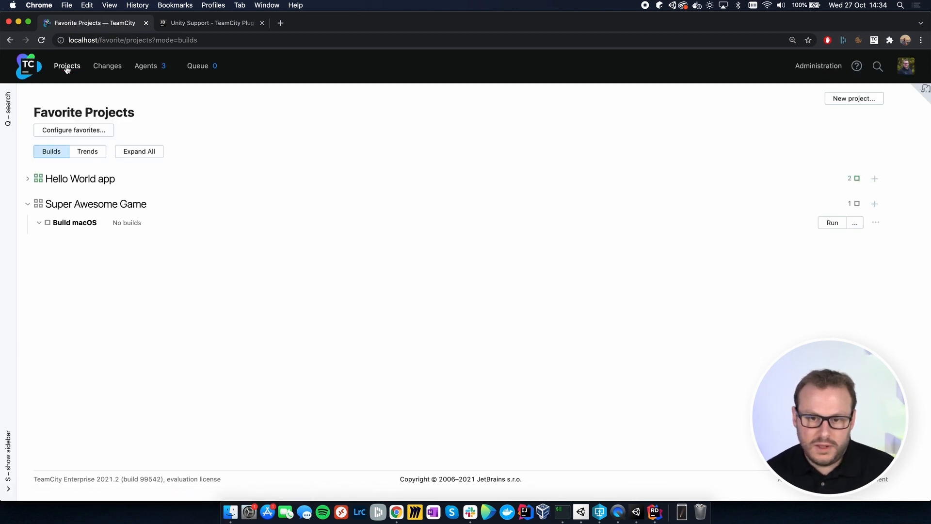
pyautogui.click(103, 204)
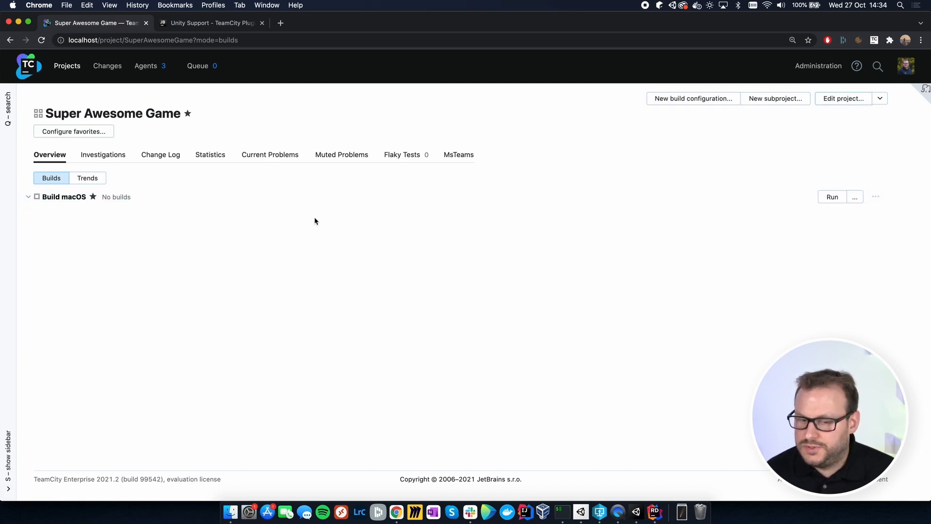
pyautogui.click(59, 197)
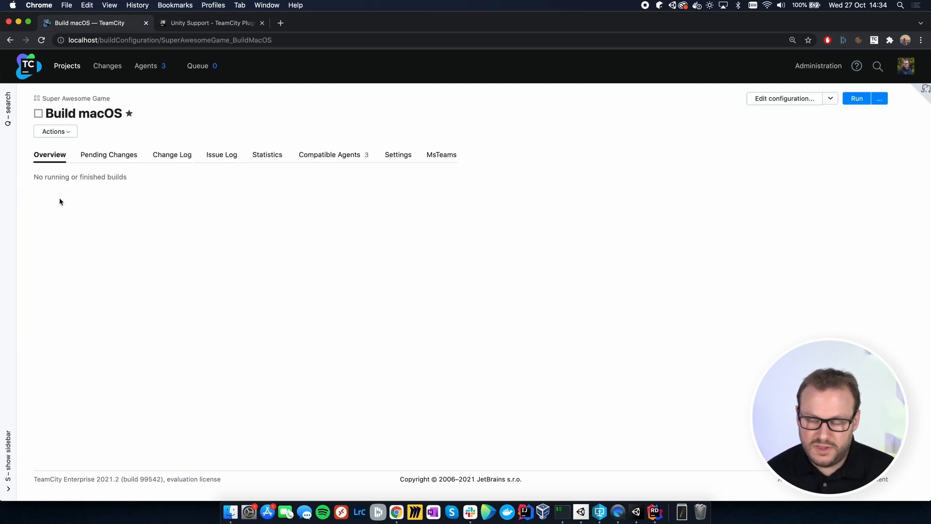
pyautogui.click(774, 100)
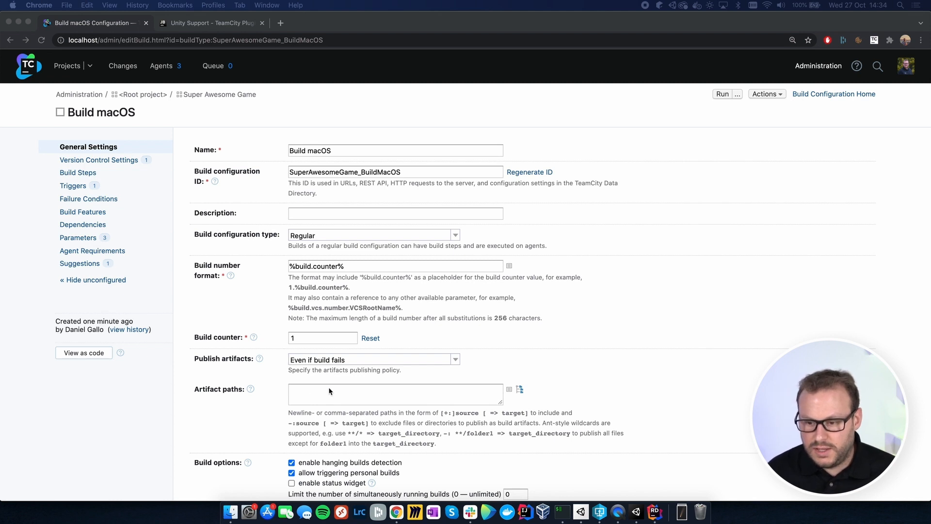
# Step: Set the Build macOS configuration's artifact paths to "build/macOS => Game-macOS.zip" and save the general settings
pyautogui.click(350, 390)
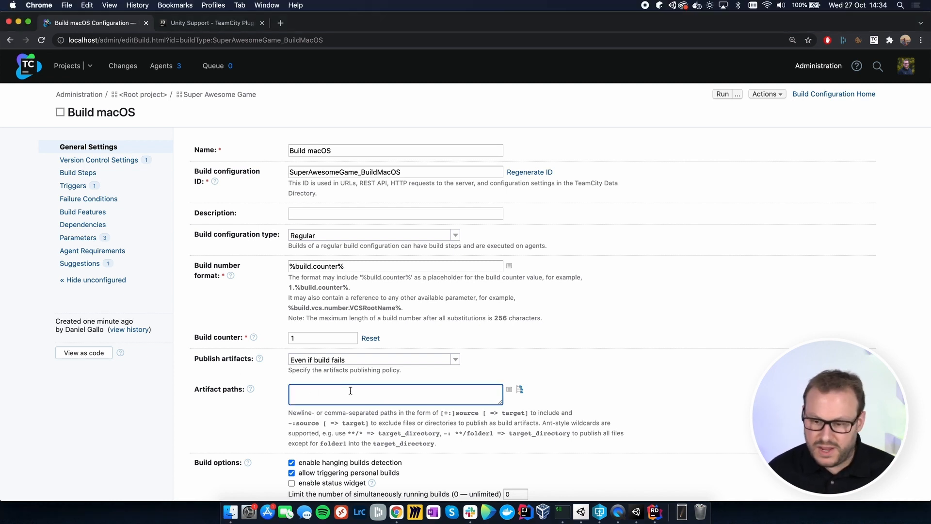
pyautogui.write('build/macOS => Game-macOS.zip')
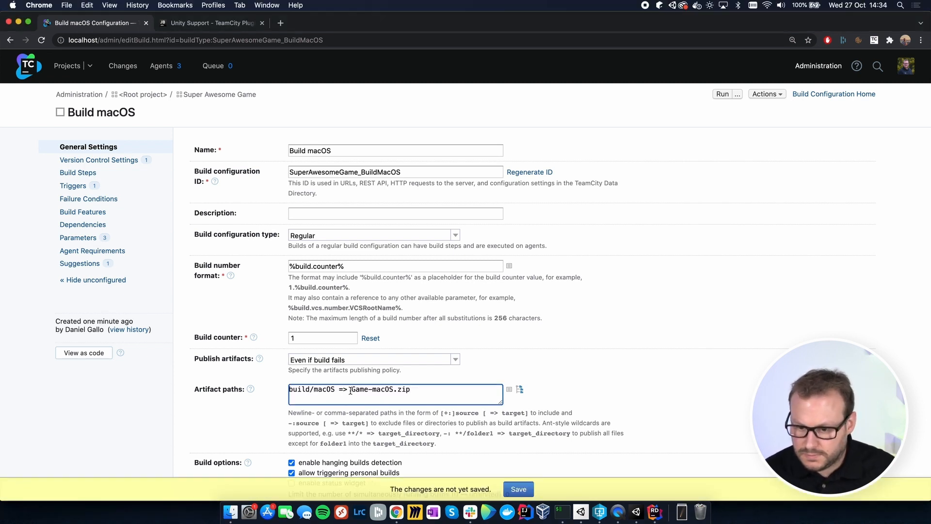
pyautogui.scroll(-1, 350, 391)
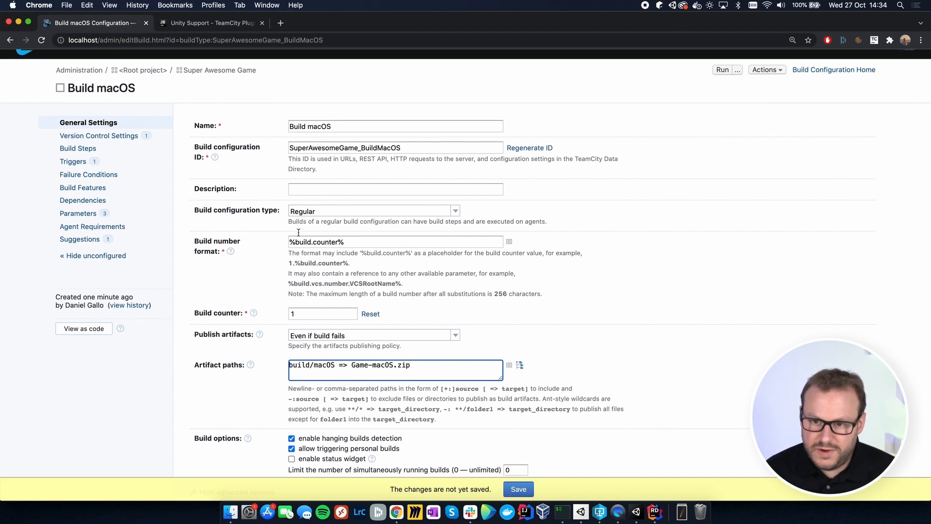
pyautogui.scroll(-1, 267, 345)
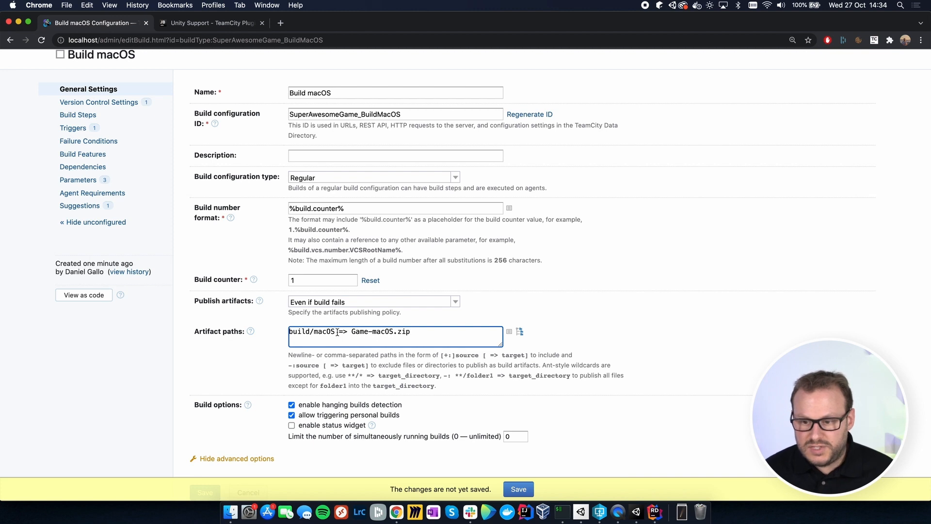
pyautogui.moveTo(335, 332); pyautogui.dragTo(287, 333)
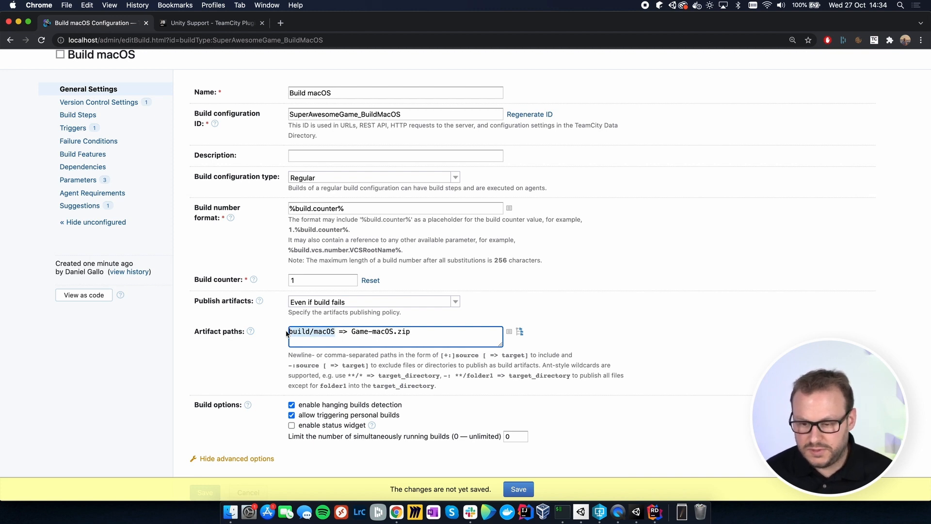
pyautogui.click(339, 332)
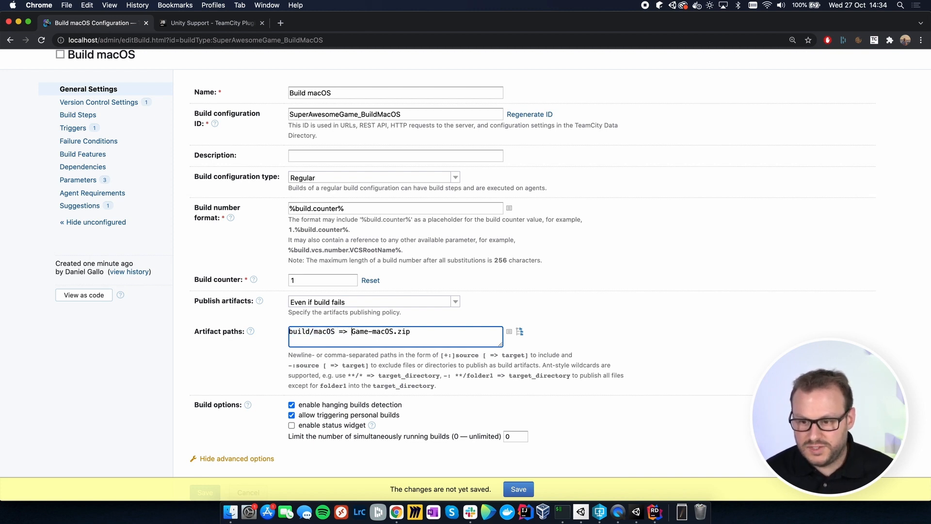
pyautogui.moveTo(350, 332); pyautogui.dragTo(410, 332)
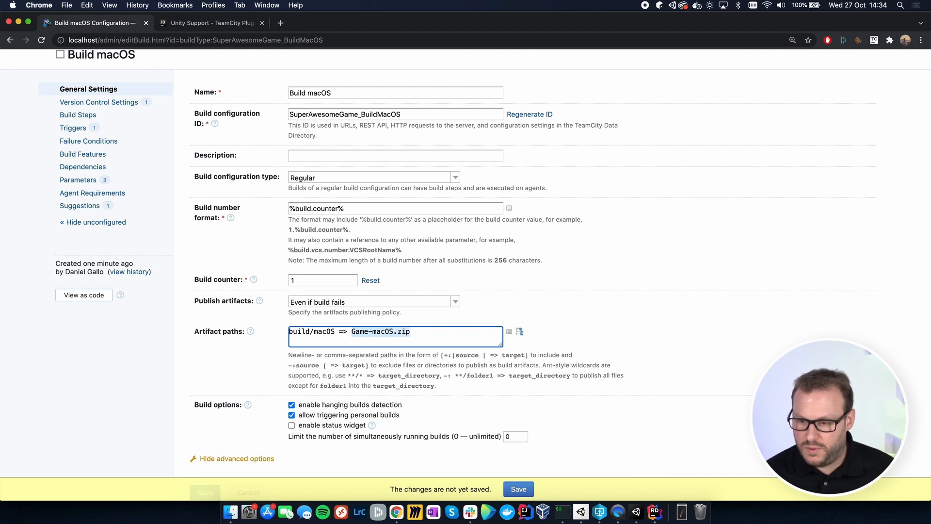
pyautogui.click(411, 332)
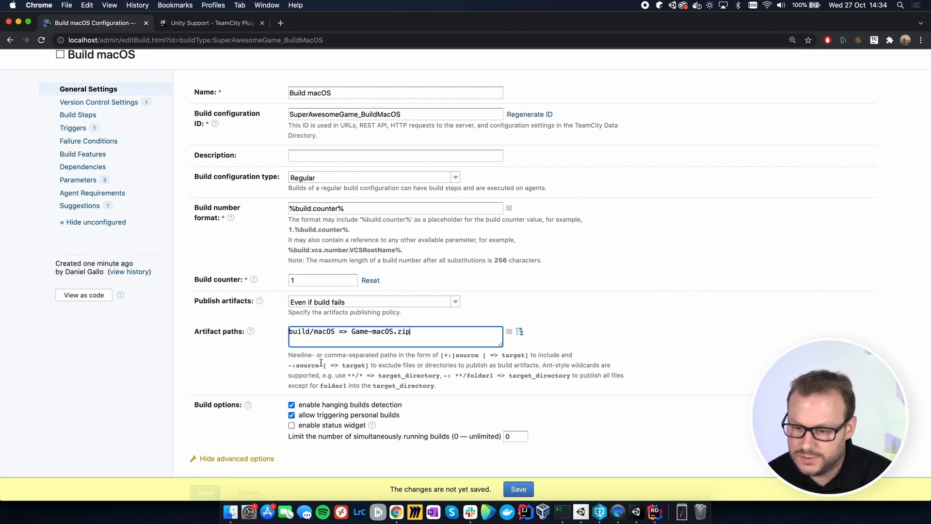
pyautogui.click(523, 491)
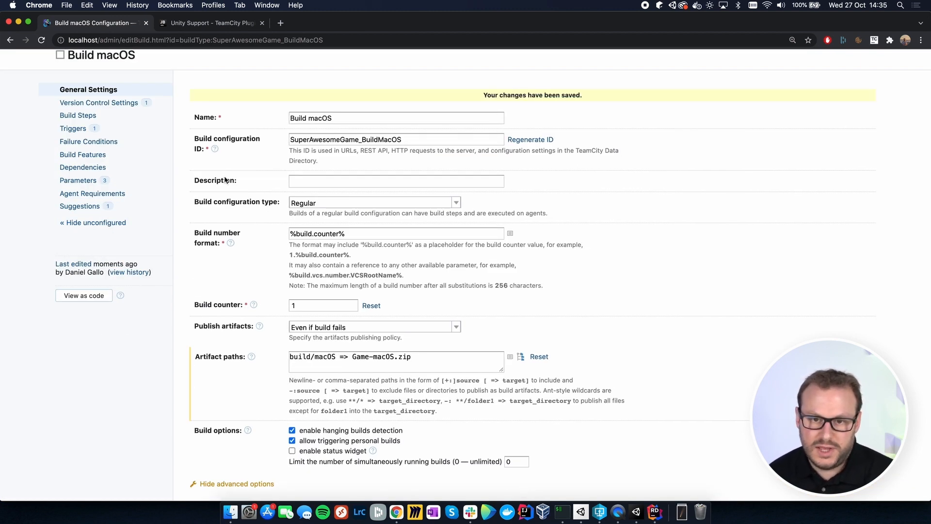
# Step: Add a new build step to the Build macOS configuration using the Unity runner
pyautogui.click(86, 117)
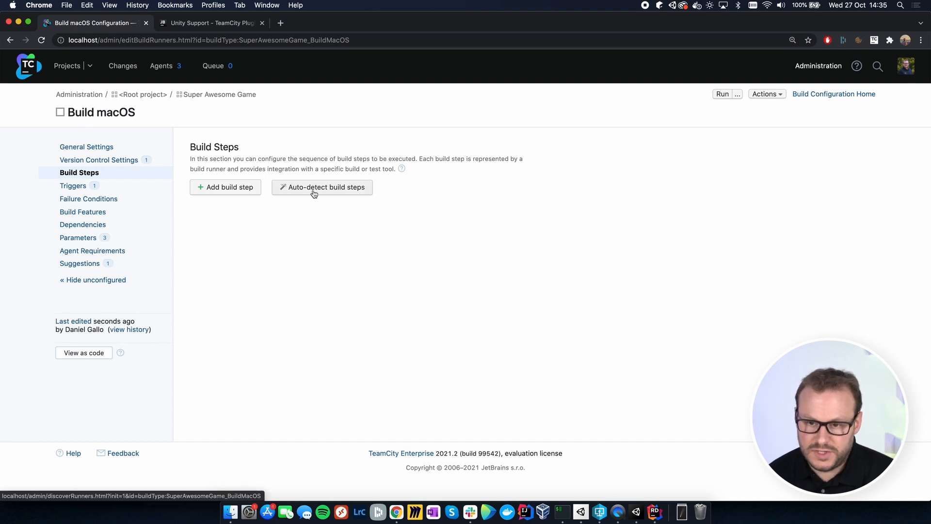
pyautogui.click(240, 187)
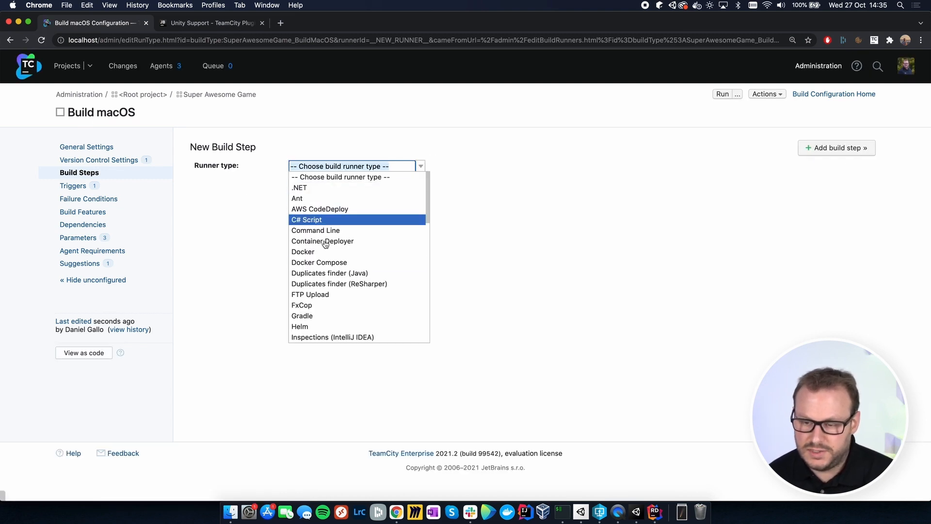
pyautogui.scroll(-15, 325, 244)
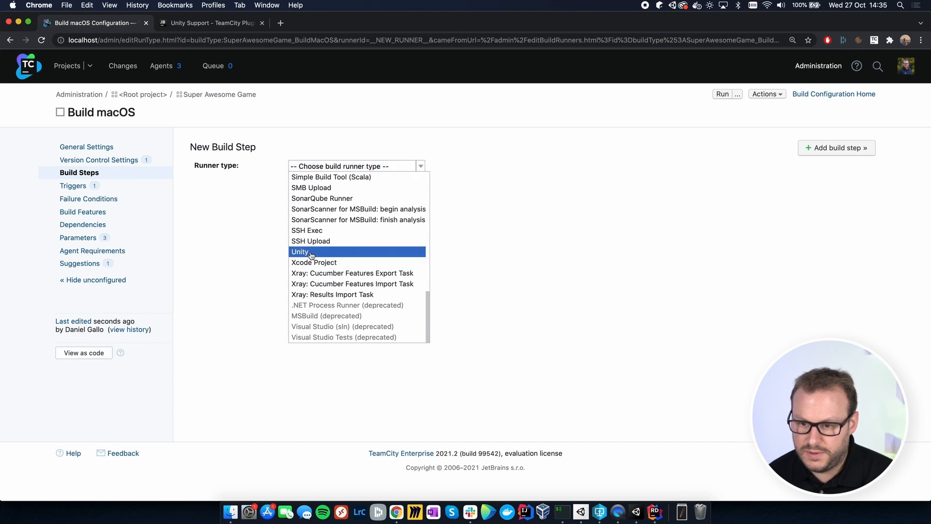
pyautogui.click(311, 252)
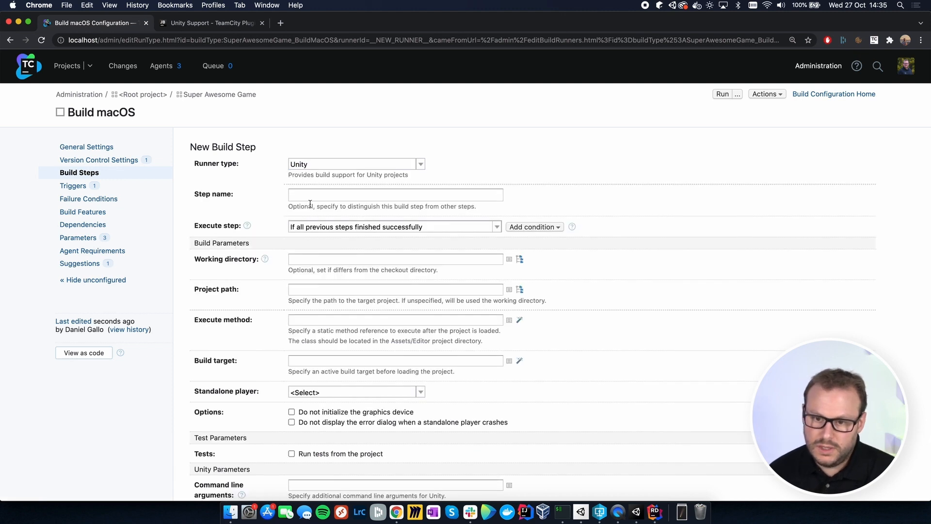
# Step: Set the Unity step's execute method to GameBuilder.PerformMacOSBuild, copying the method name from GameBuilder.cs in Rider
pyautogui.scroll(-2, 327, 259)
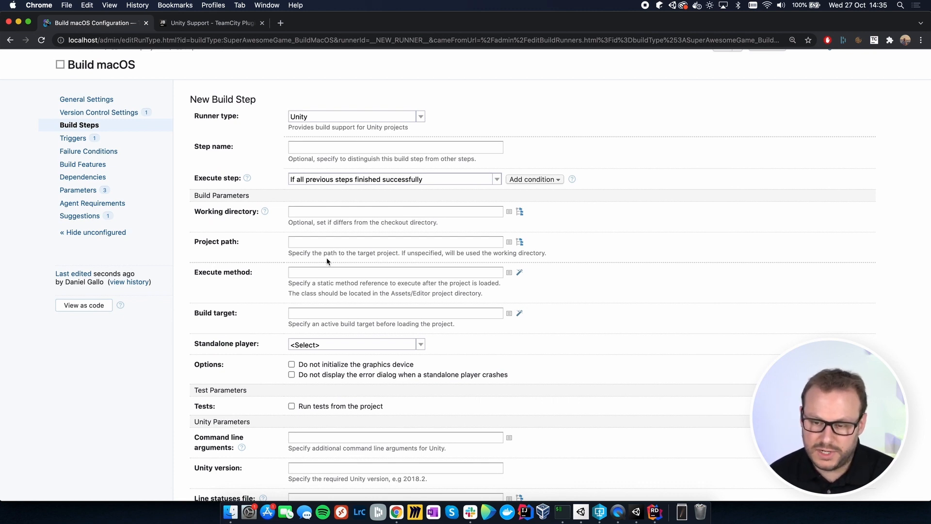
pyautogui.click(323, 272)
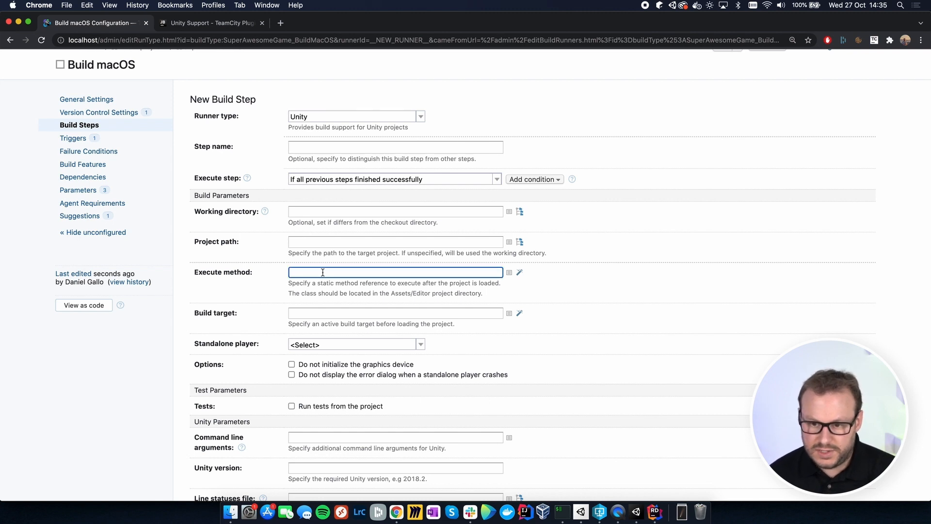
pyautogui.write('GameBui')
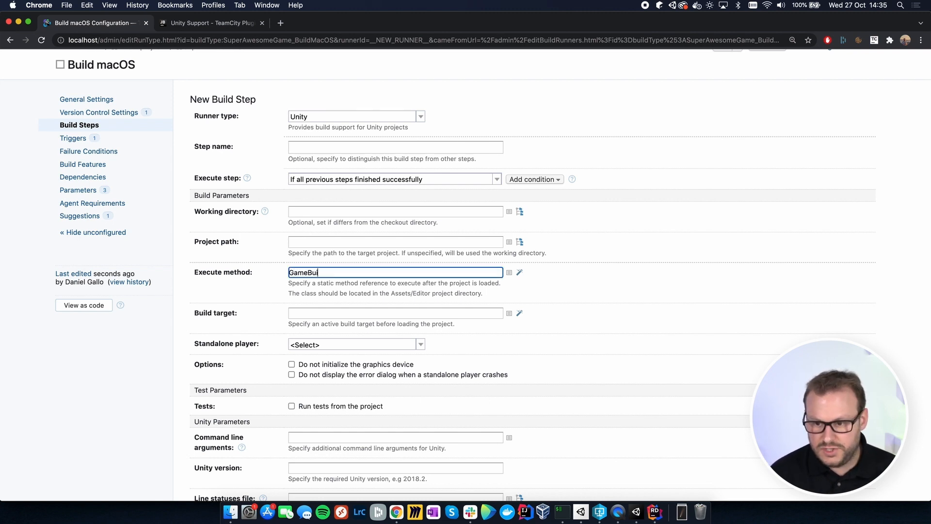
pyautogui.write('lder.')
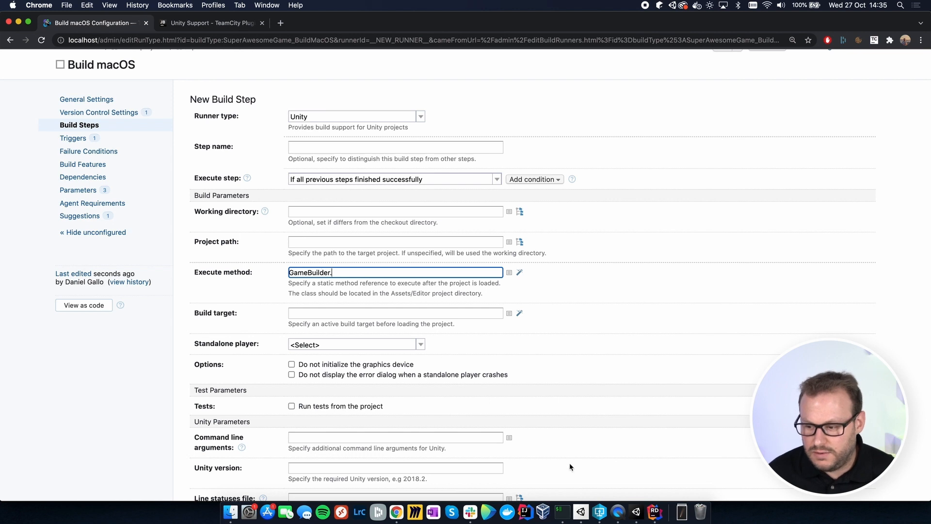
pyautogui.click(655, 511)
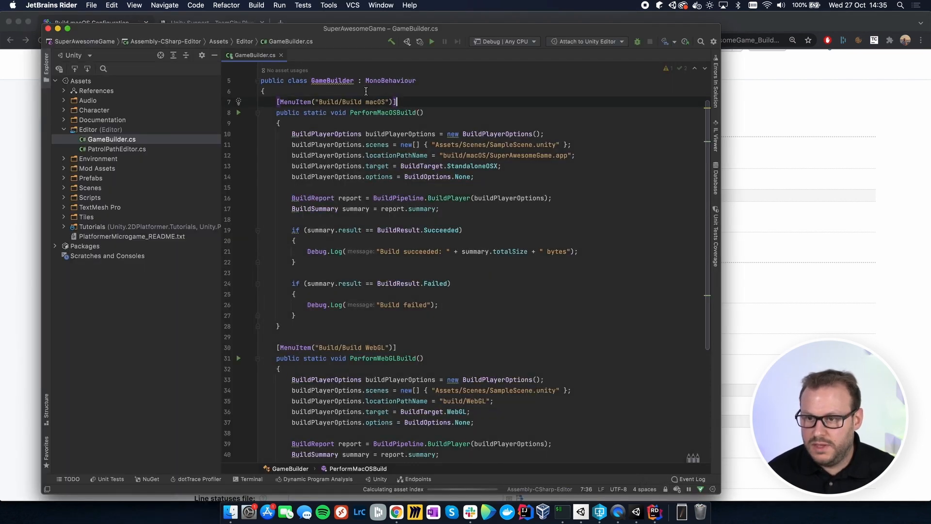
pyautogui.doubleClick(372, 113)
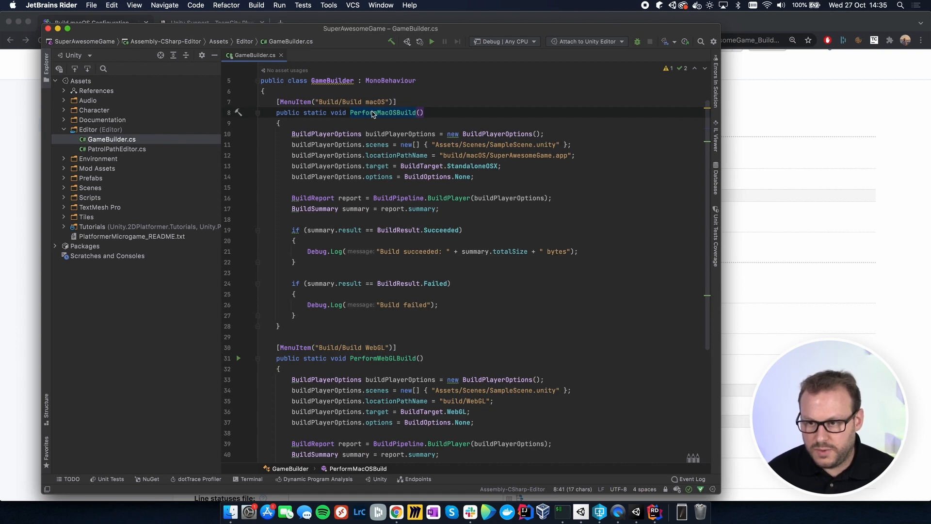
pyautogui.press('super+c')
pyautogui.click(828, 168)
pyautogui.press('super+v')
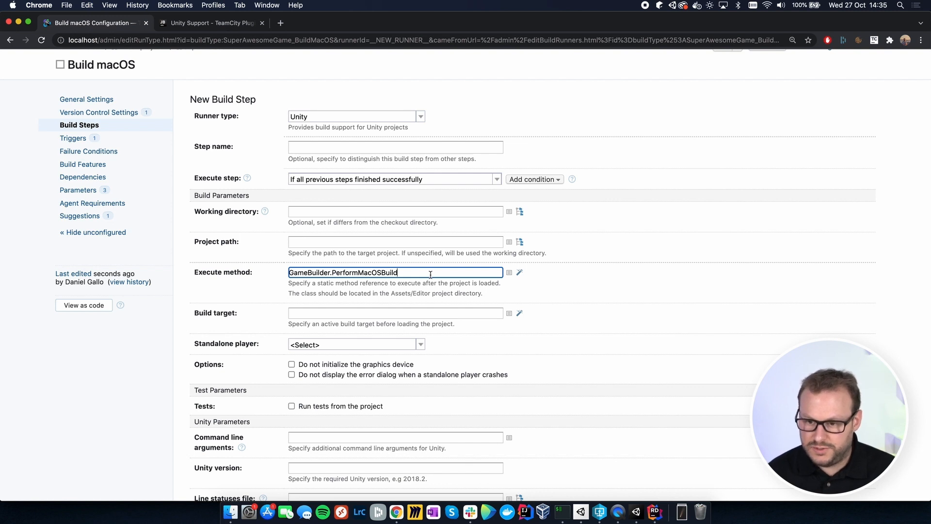
# Step: Enter "-logFile -" as the Unity step's command line arguments and save the build step
pyautogui.scroll(-2, 430, 275)
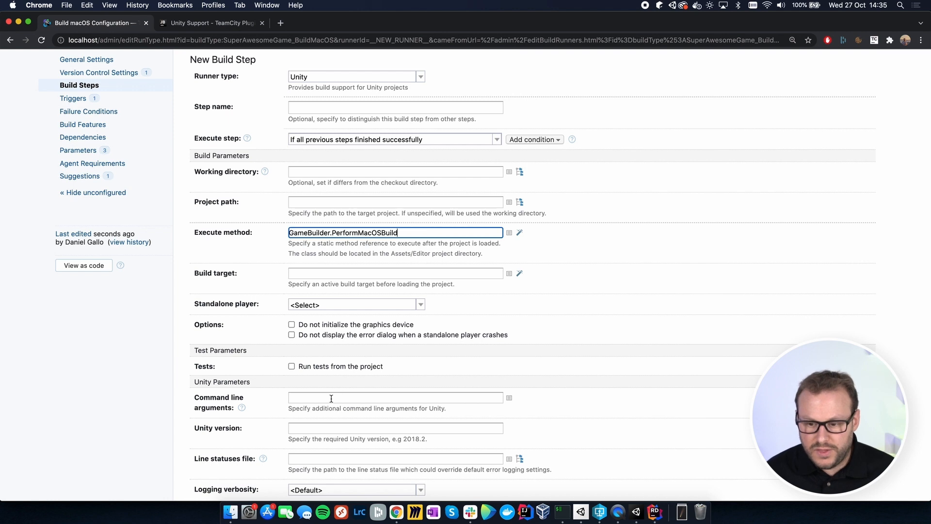
pyautogui.click(331, 398)
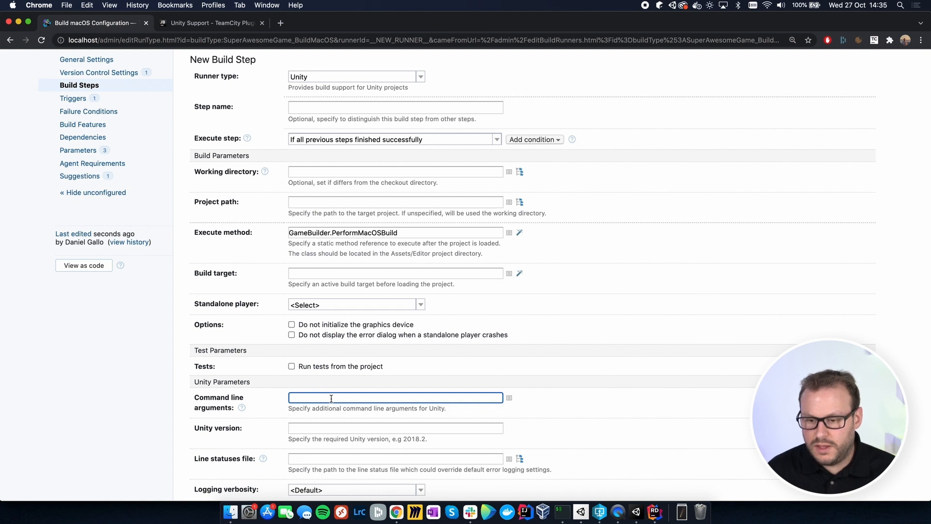
pyautogui.write('-l')
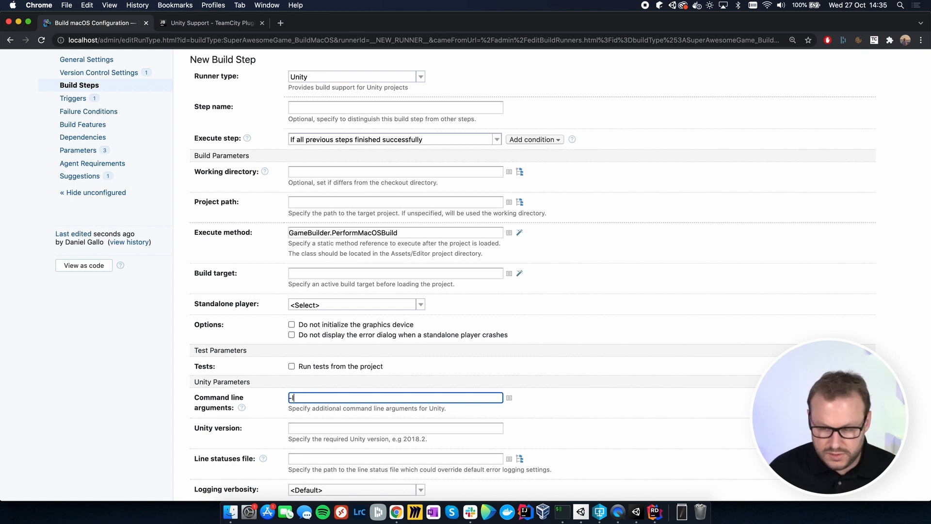
pyautogui.write('ogFile -')
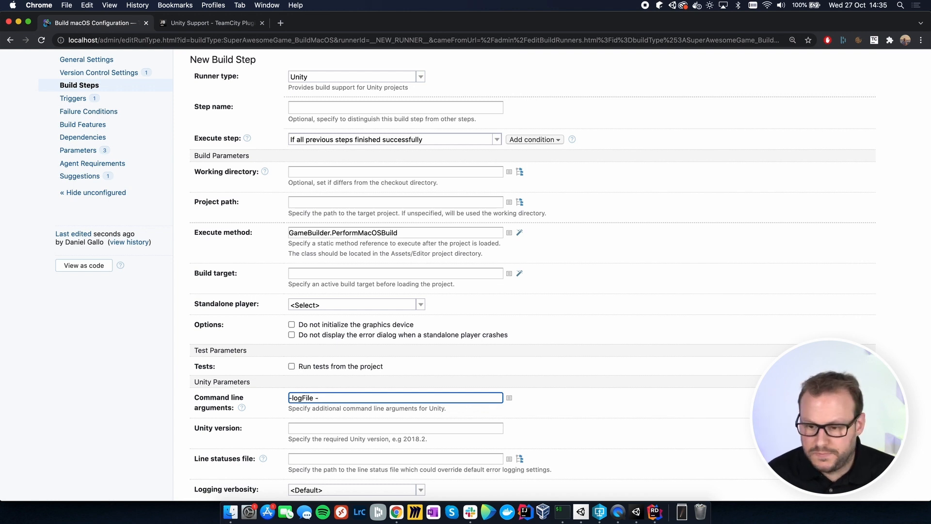
pyautogui.scroll(-5, 226, 437)
pyautogui.click(199, 415)
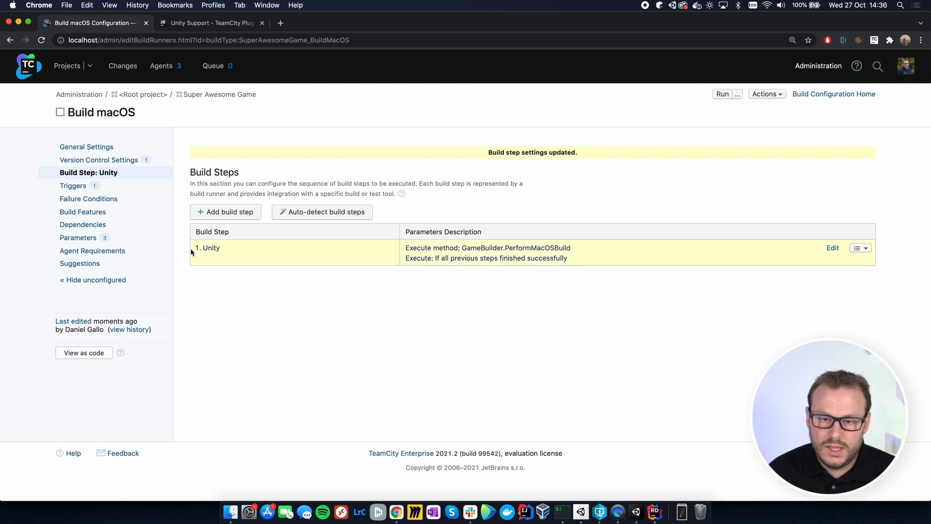
# Step: Delete the VCS trigger from the Build macOS configuration
pyautogui.click(81, 188)
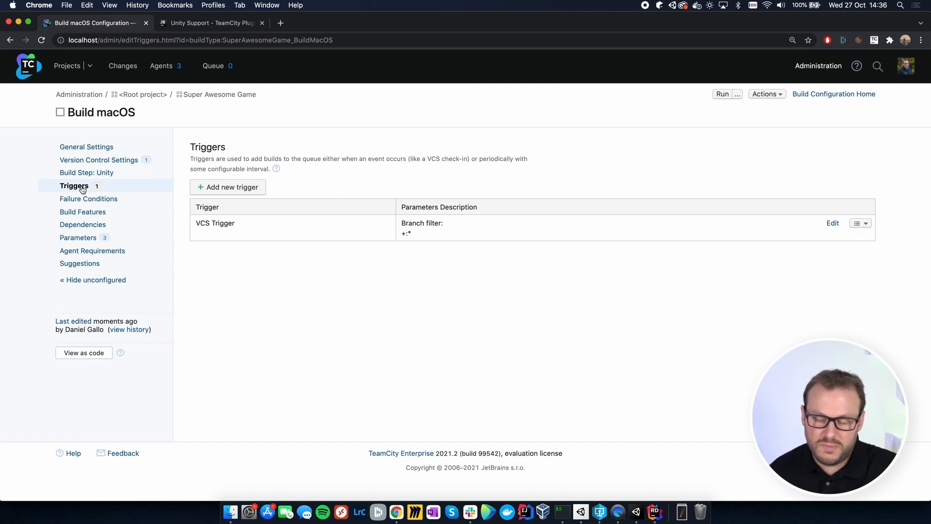
pyautogui.click(866, 224)
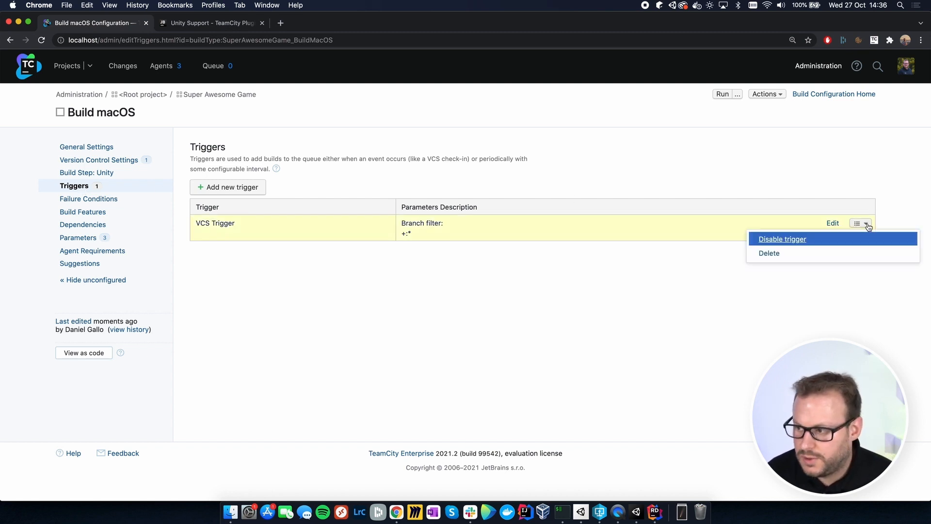
pyautogui.click(813, 254)
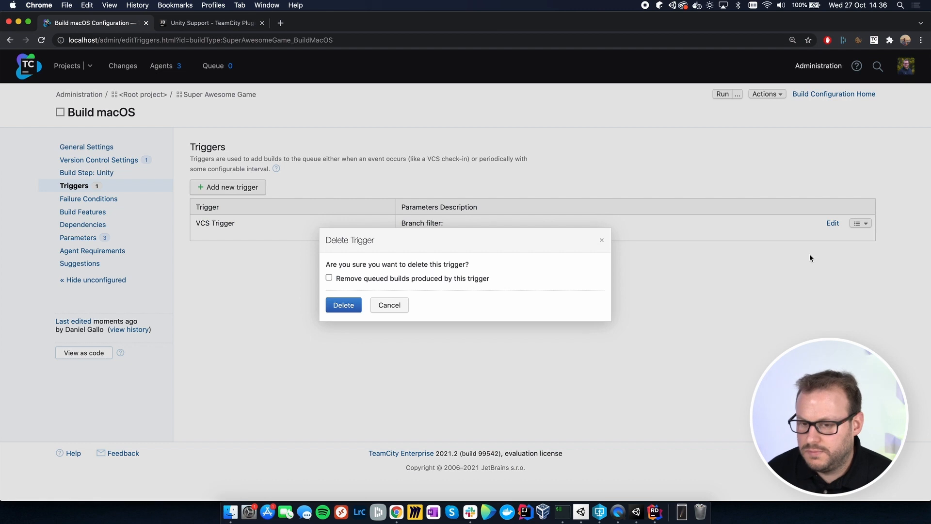
pyautogui.click(347, 307)
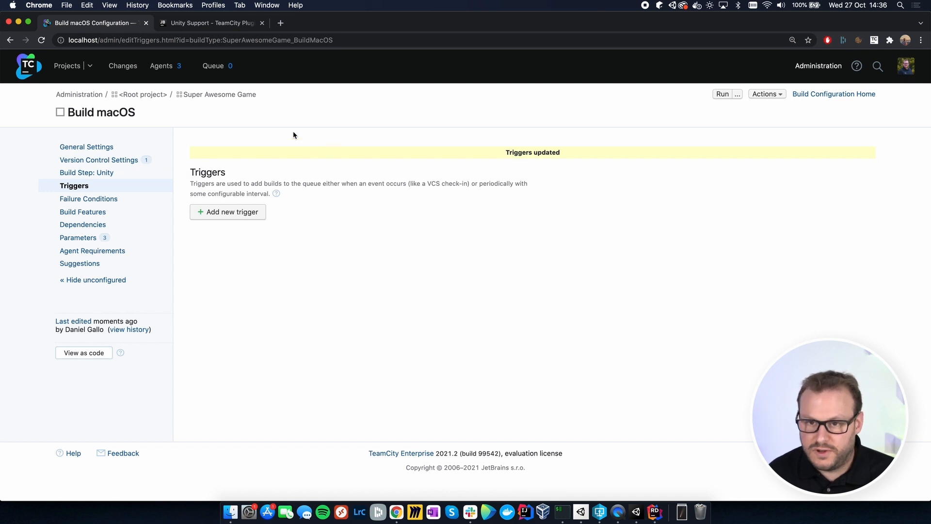
# Step: Manually create a regular build configuration named "Build WebGL" in the Super Awesome Game project
pyautogui.click(222, 95)
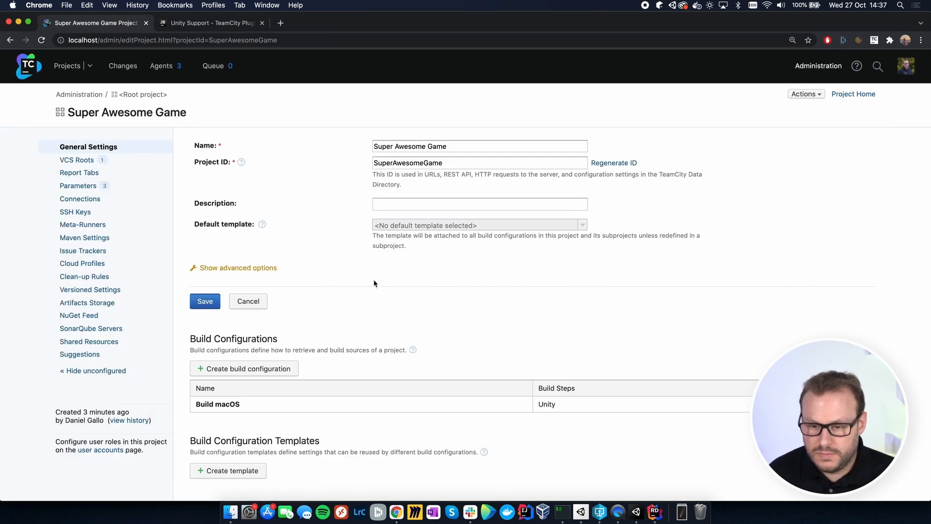
pyautogui.click(241, 369)
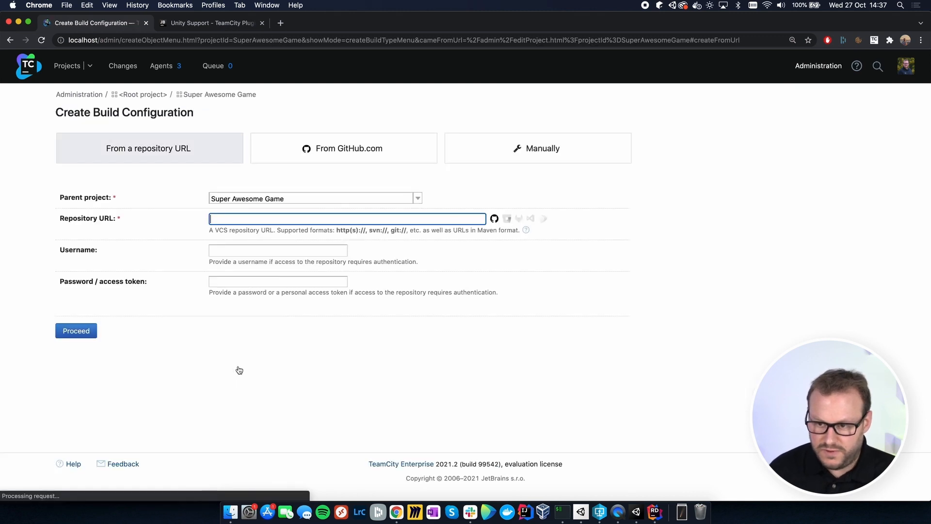
pyautogui.click(552, 146)
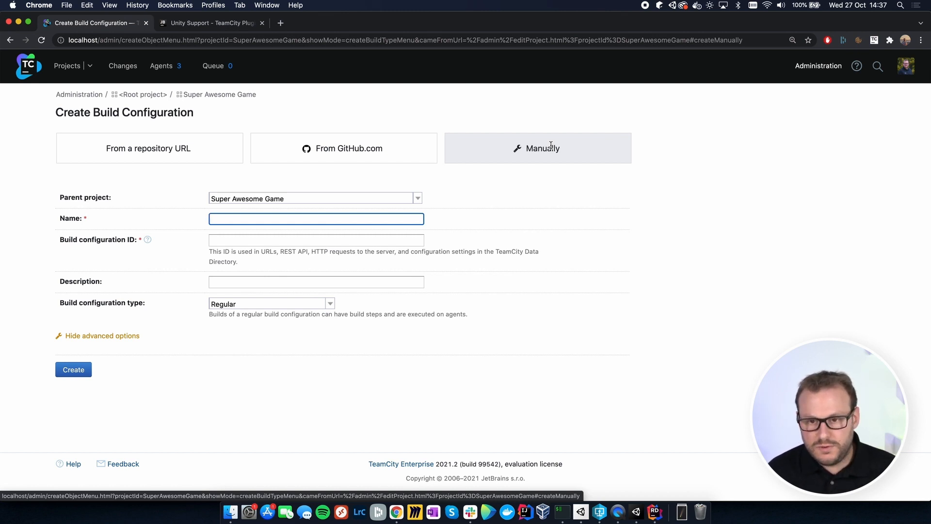
pyautogui.write('Bui')
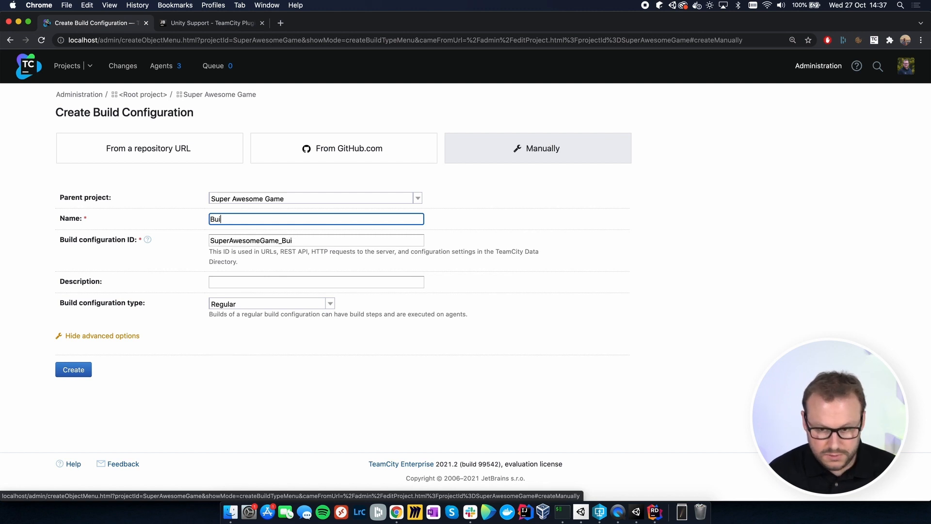
pyautogui.write('ld WebGL')
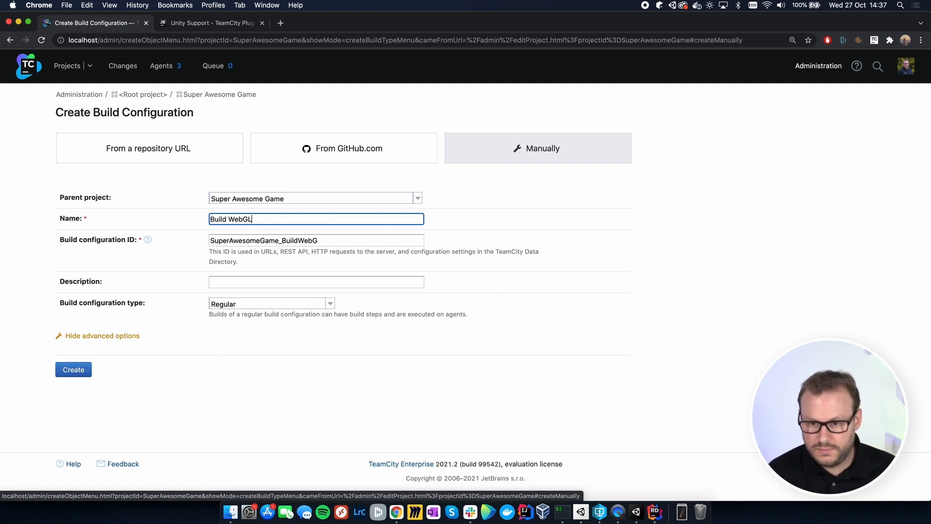
pyautogui.click(74, 369)
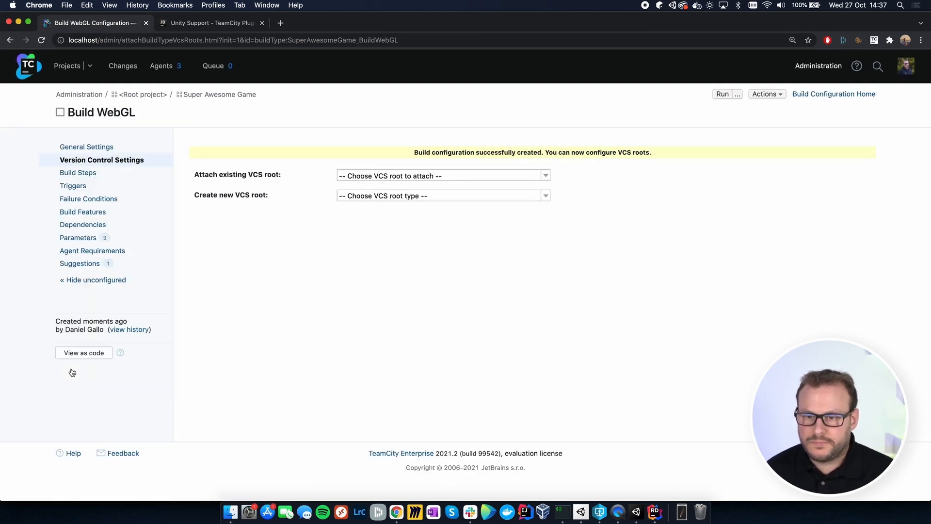
# Step: Attach the project's existing Perforce VCS root 10.0.0.230:1666 to Build WebGL and cancel the automatic build step detection
pyautogui.click(454, 175)
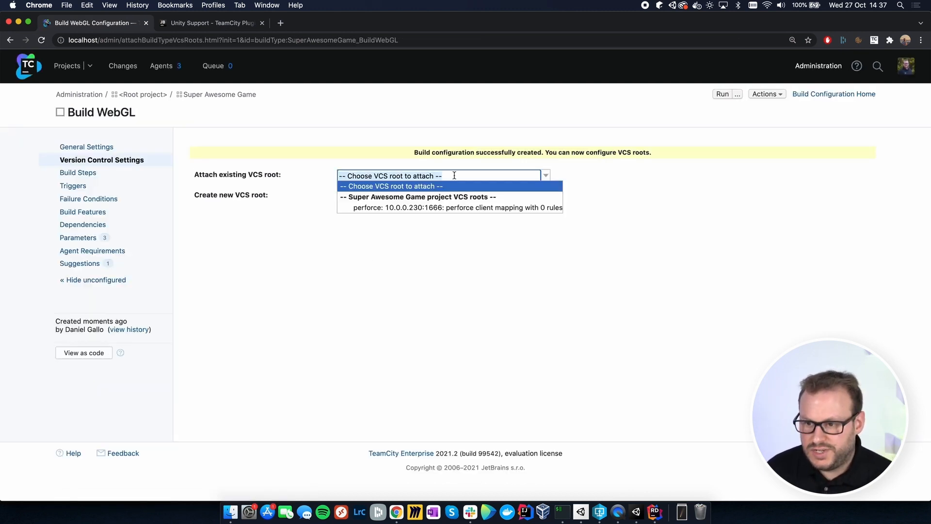
pyautogui.click(409, 208)
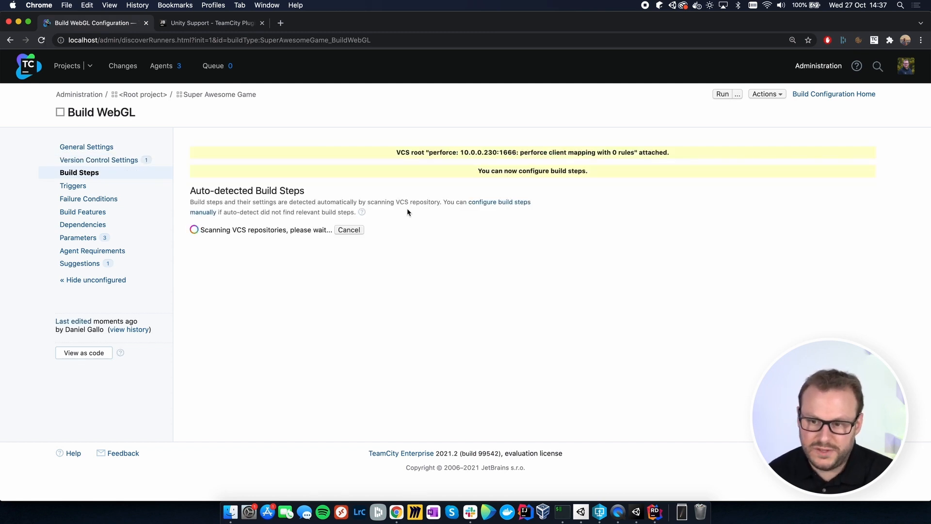
pyautogui.click(349, 230)
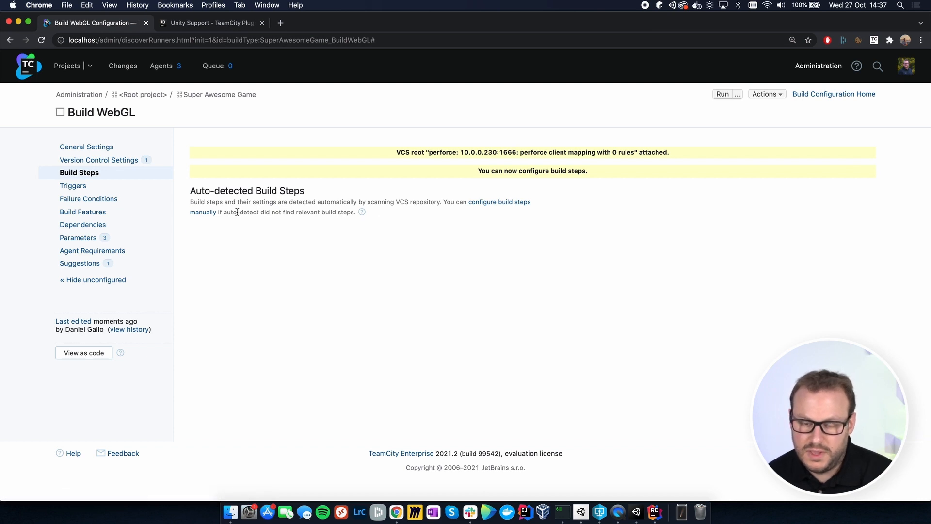
# Step: Add a new build step with the Unity runner to the Build WebGL configuration
pyautogui.click(98, 176)
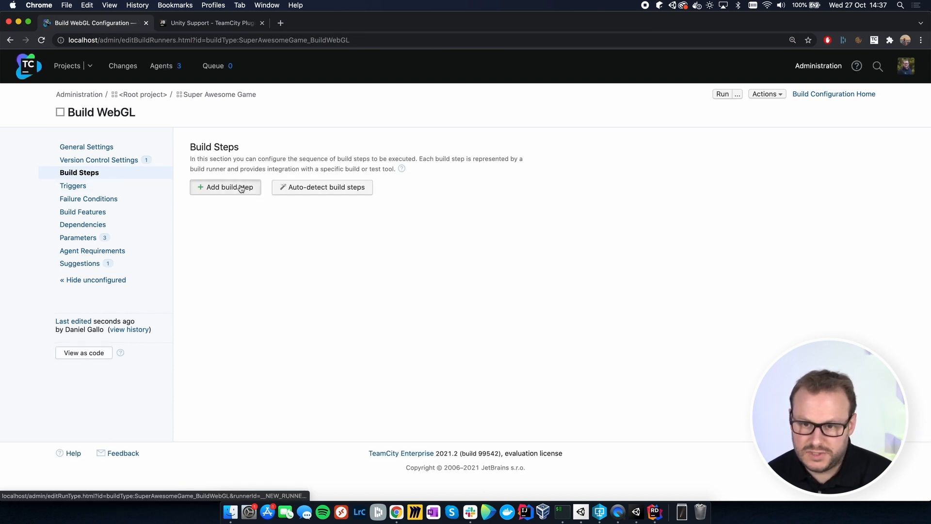
pyautogui.scroll(-10, 328, 251)
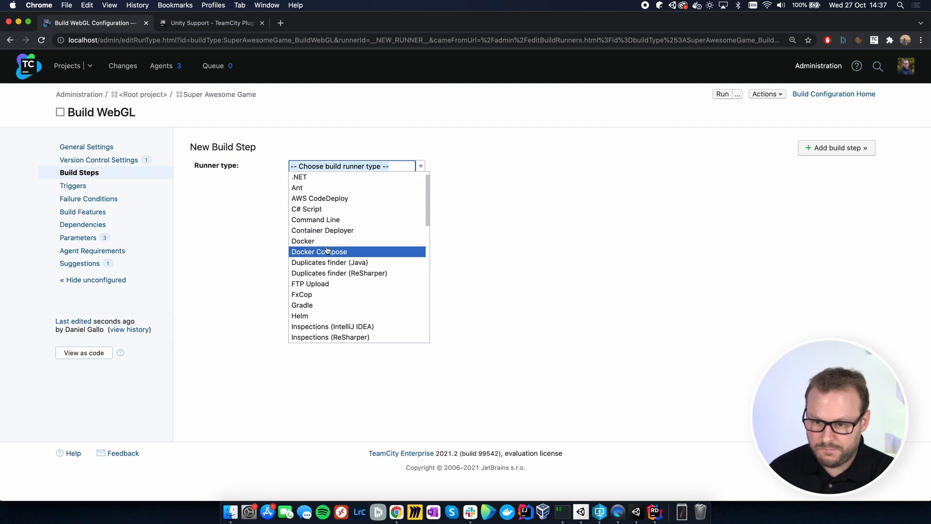
pyautogui.scroll(-3, 327, 251)
pyautogui.click(315, 250)
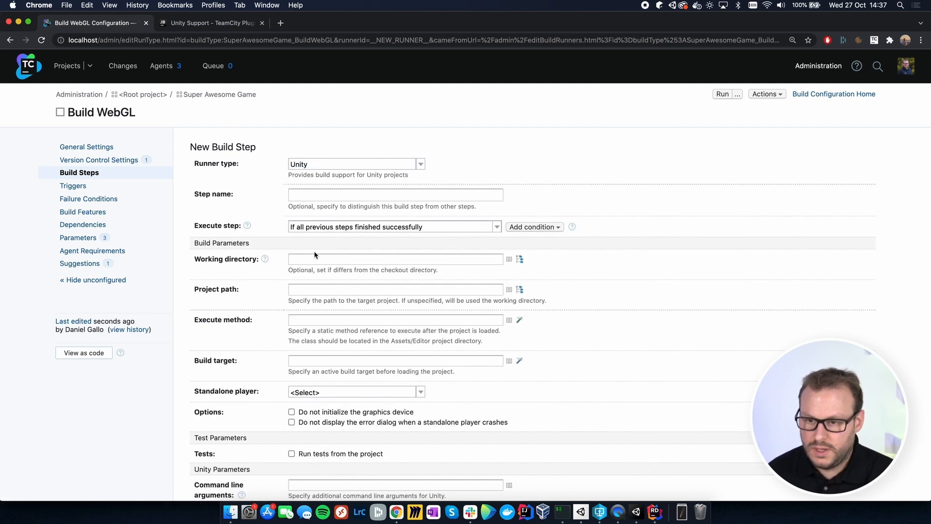
# Step: Set the Unity step's execute method to GameBuilder.PerformWebGLBuild, copying the method name from GameBuilder.cs in Rider
pyautogui.click(303, 320)
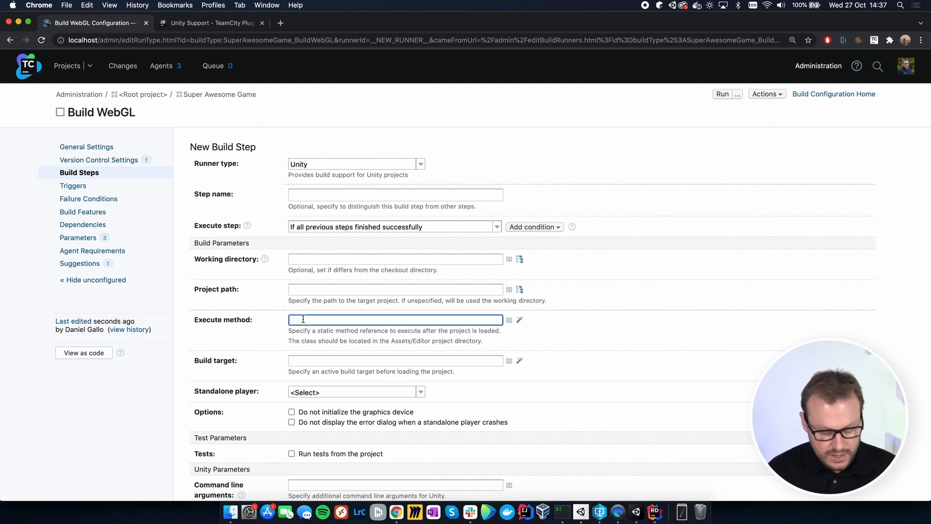
pyautogui.write('GameBuilder.')
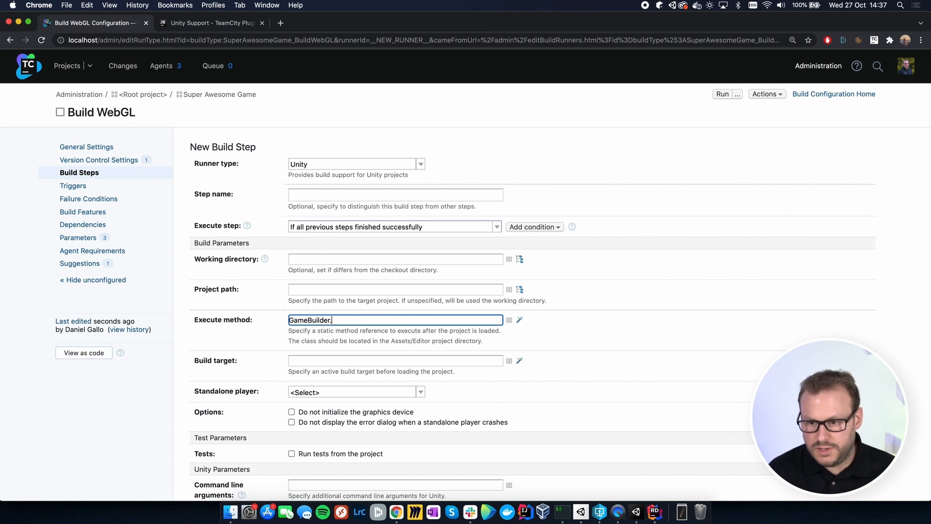
pyautogui.press('super+Tab')
pyautogui.doubleClick(380, 358)
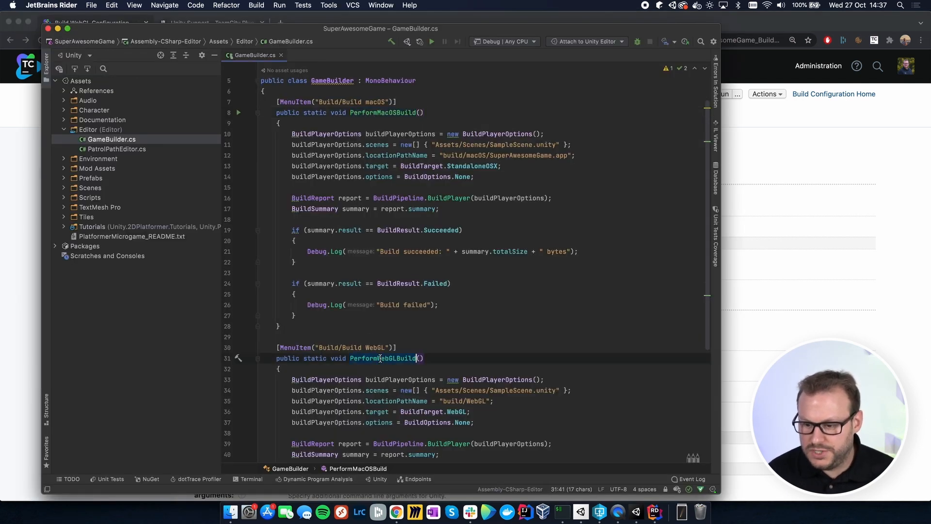
pyautogui.press('super+c')
pyautogui.press('super+Tab')
pyautogui.press('super+v')
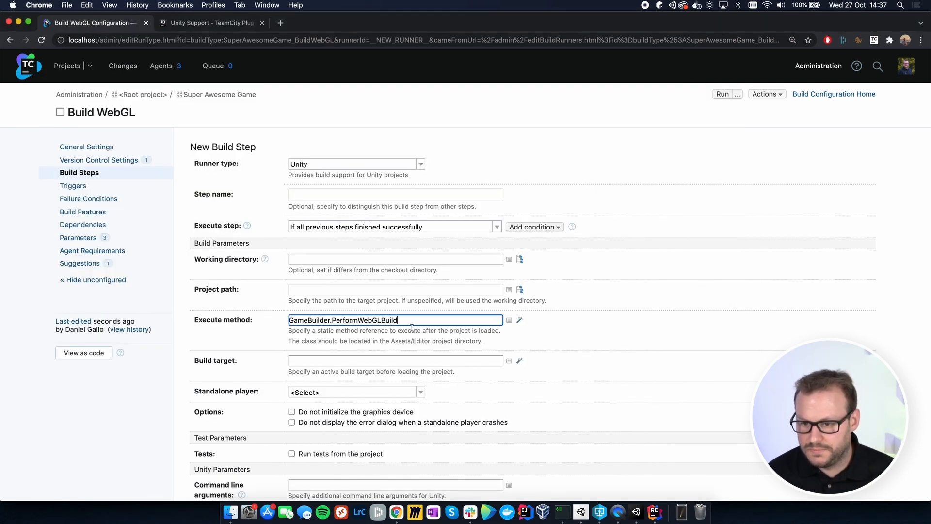
# Step: Enter "-logFile -" as the WebGL Unity step's command line arguments and save the build step
pyautogui.scroll(-5, 412, 328)
pyautogui.click(323, 376)
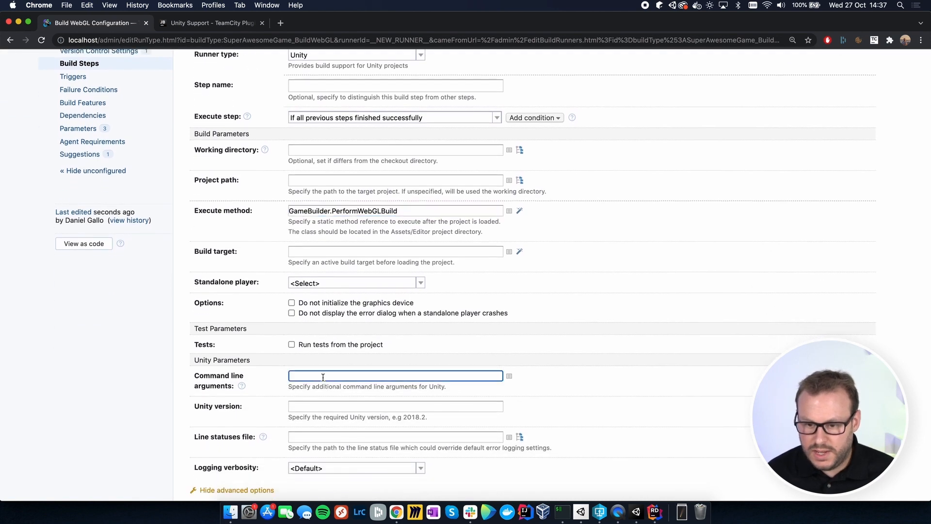
pyautogui.write('-log')
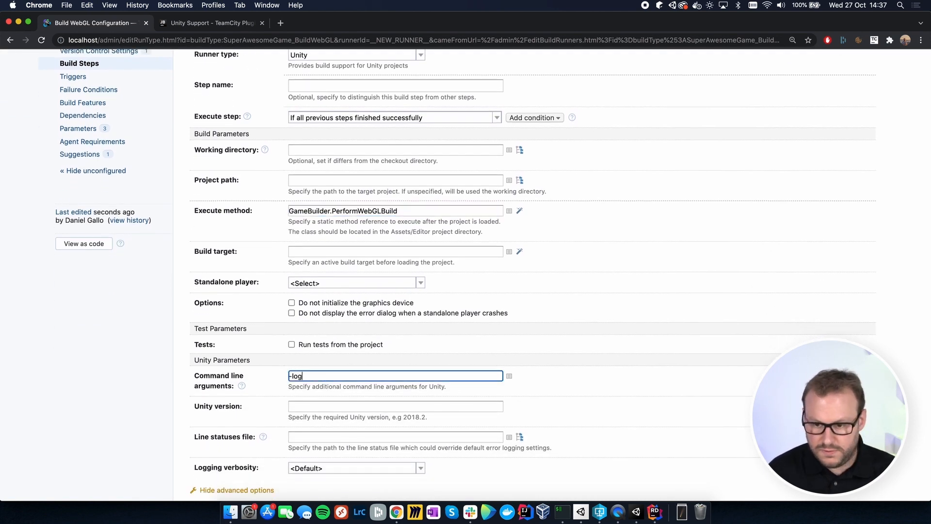
pyautogui.write('File -')
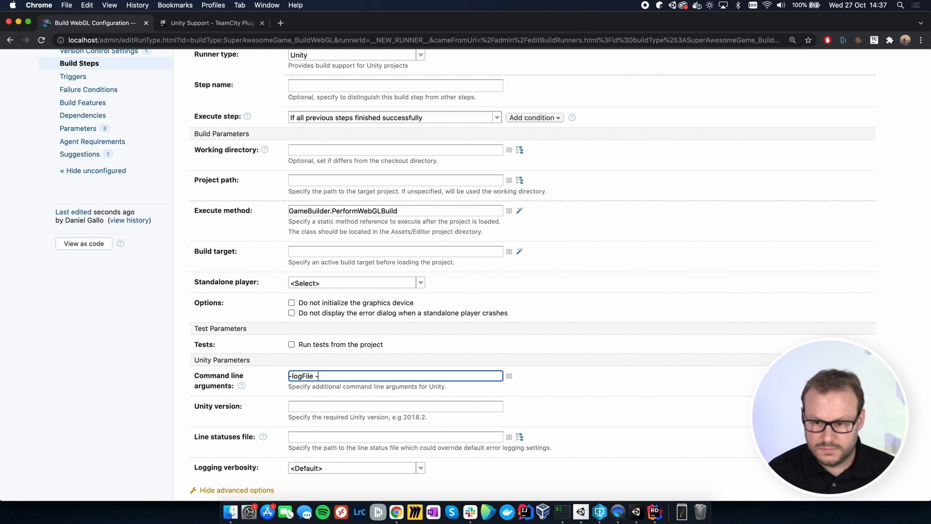
pyautogui.scroll(-5, 339, 340)
pyautogui.click(204, 470)
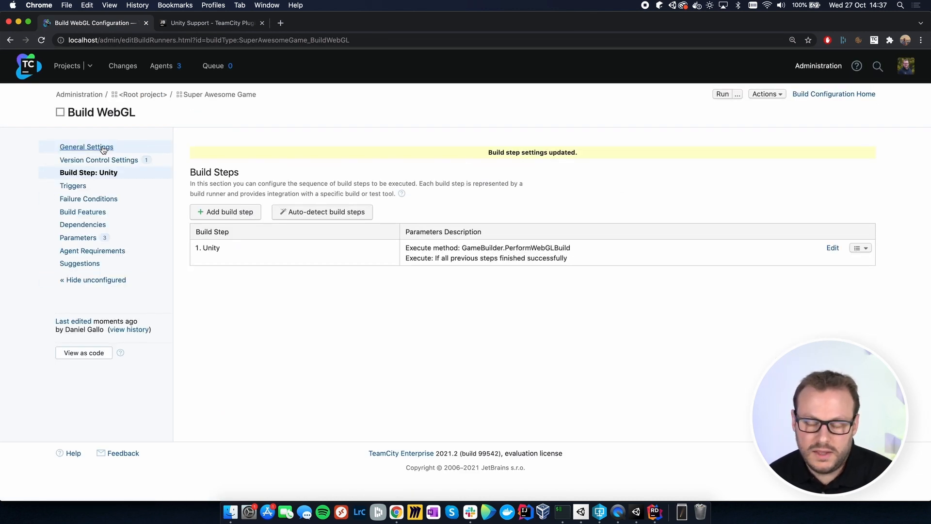
# Step: Set the Build WebGL artifact paths to "build/WebGL => Game-WebGL.zip" and save the general settings
pyautogui.click(103, 148)
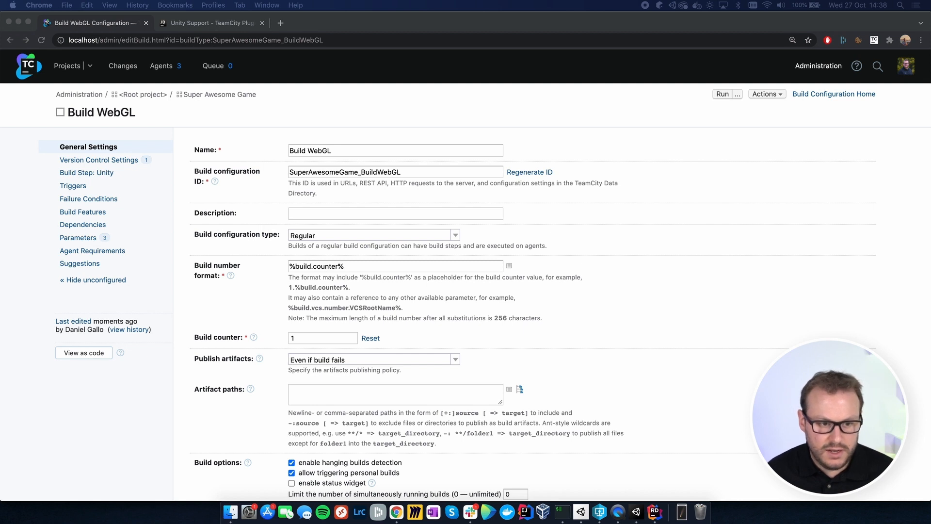
pyautogui.click(368, 390)
pyautogui.press('super+v')
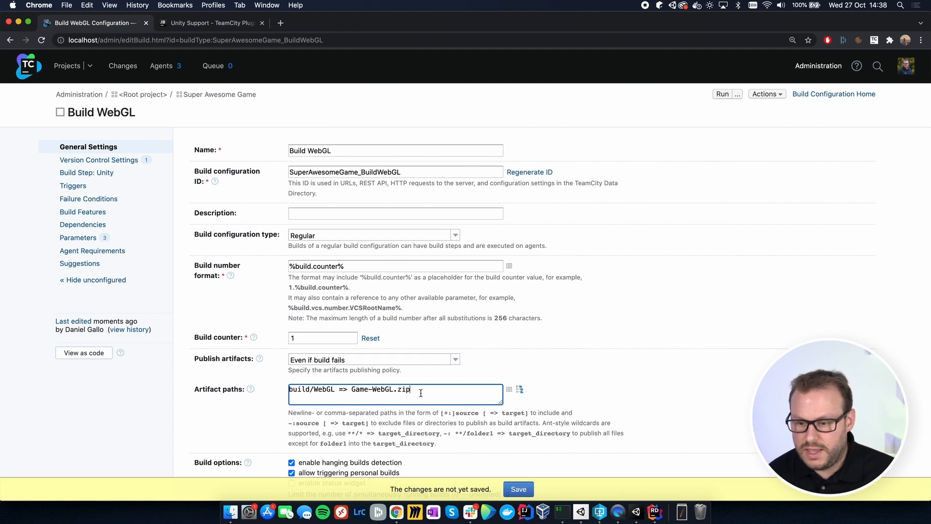
pyautogui.click(518, 489)
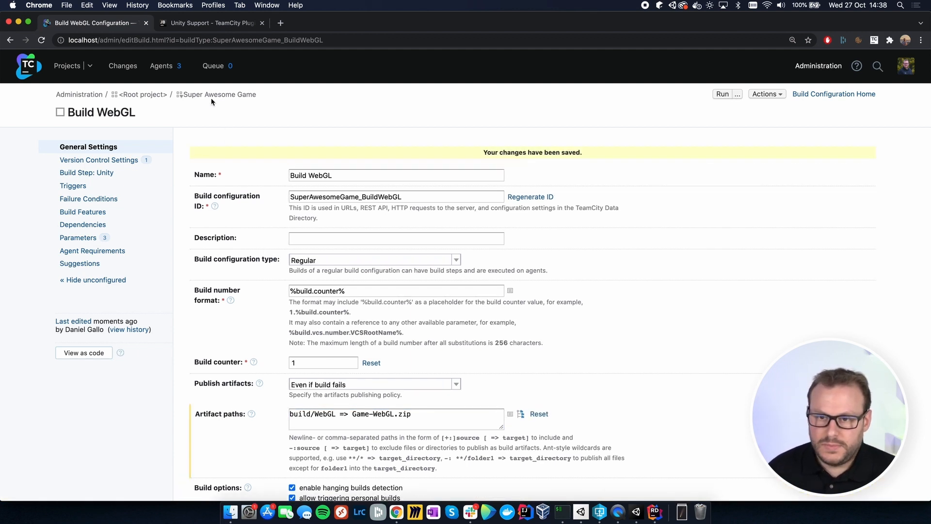
# Step: Manually create a build configuration named "Deploy WebGL" of type Deployment in the Super Awesome Game project
pyautogui.click(211, 95)
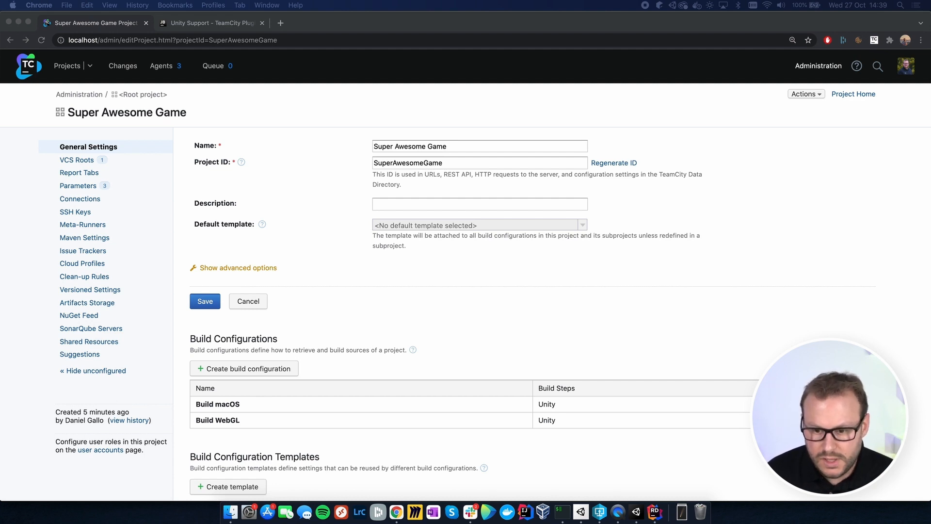
pyautogui.click(429, 352)
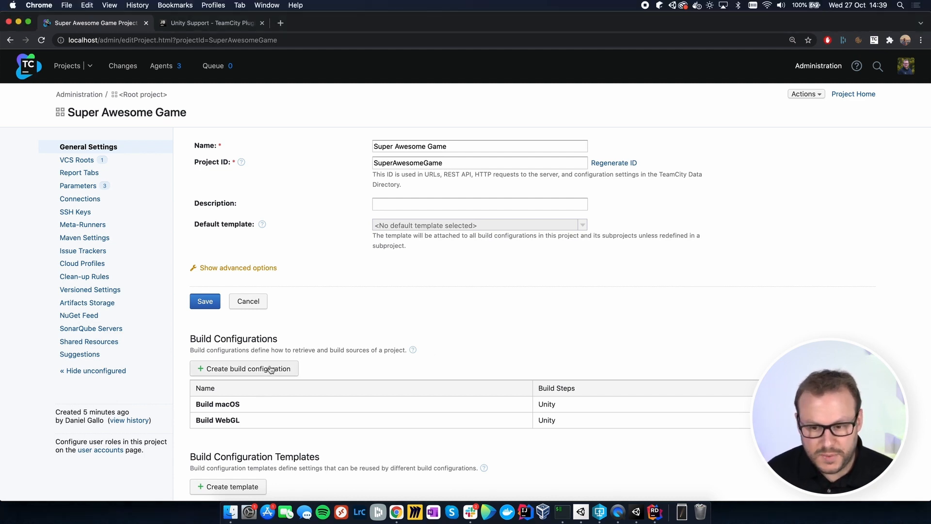
pyautogui.click(252, 373)
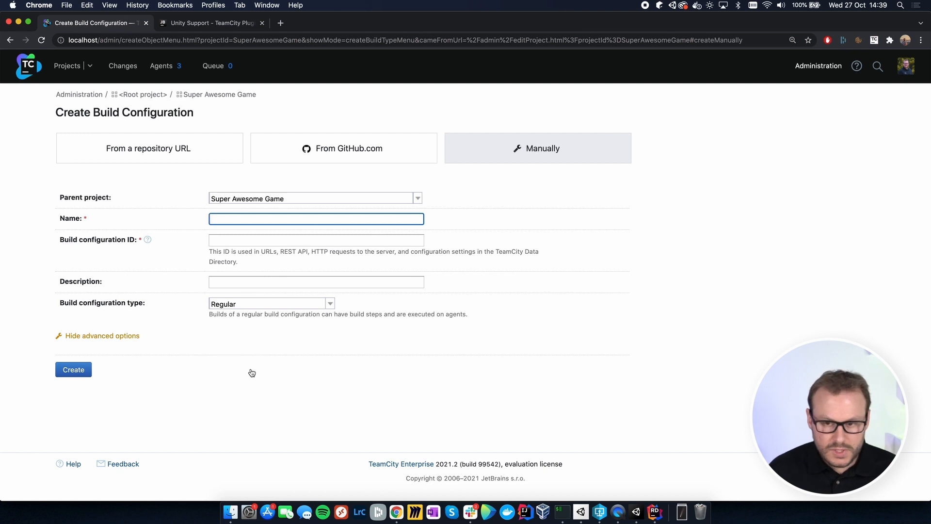
pyautogui.write('Deploy ')
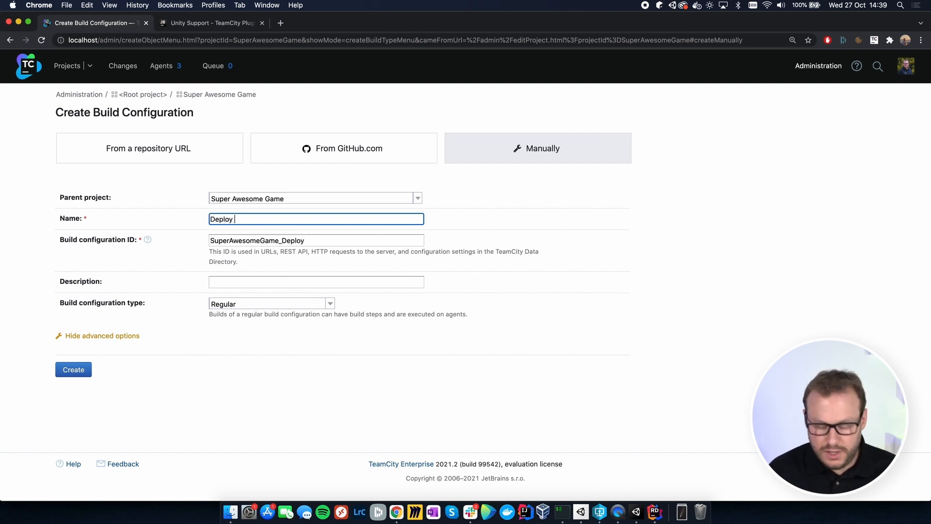
pyautogui.write('WebGL')
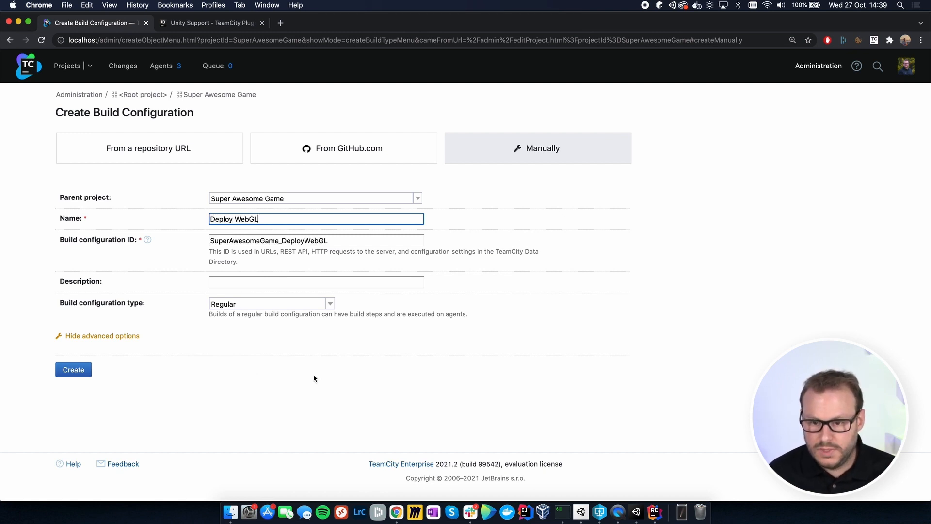
pyautogui.click(308, 304)
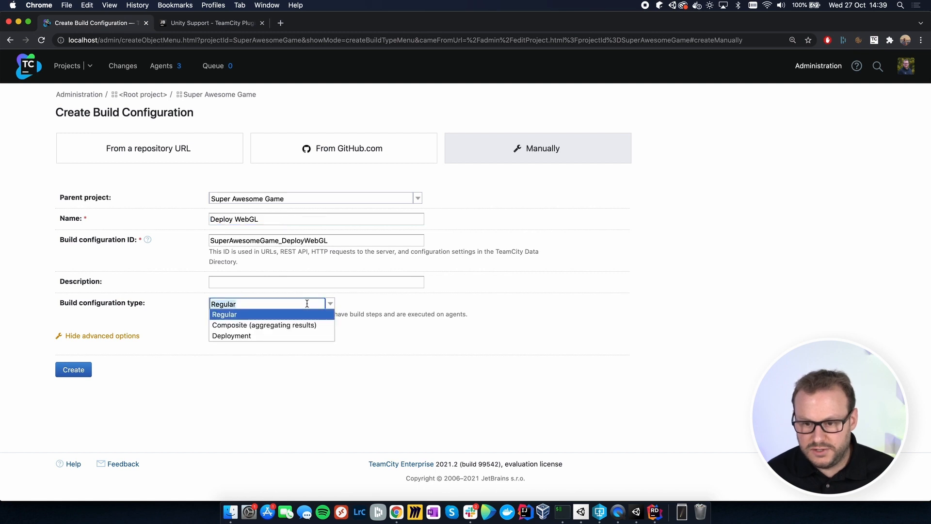
pyautogui.click(249, 336)
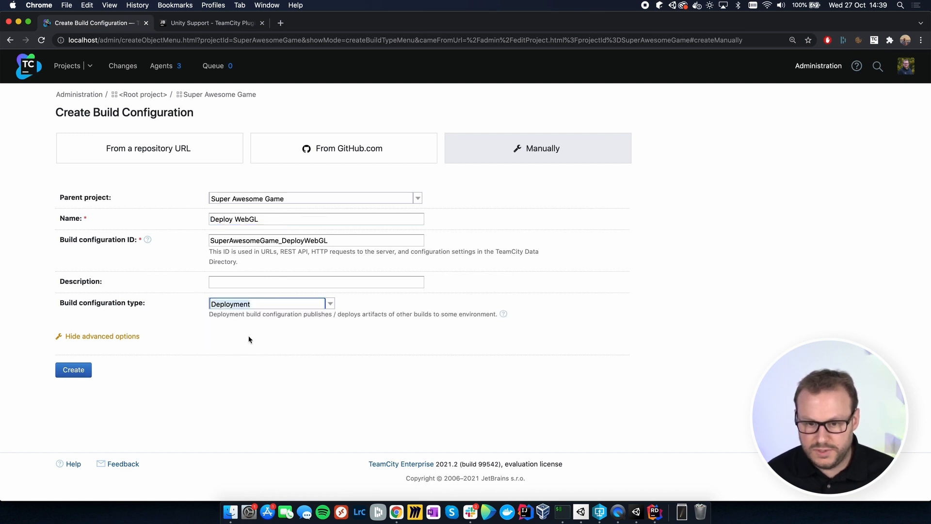
pyautogui.click(64, 372)
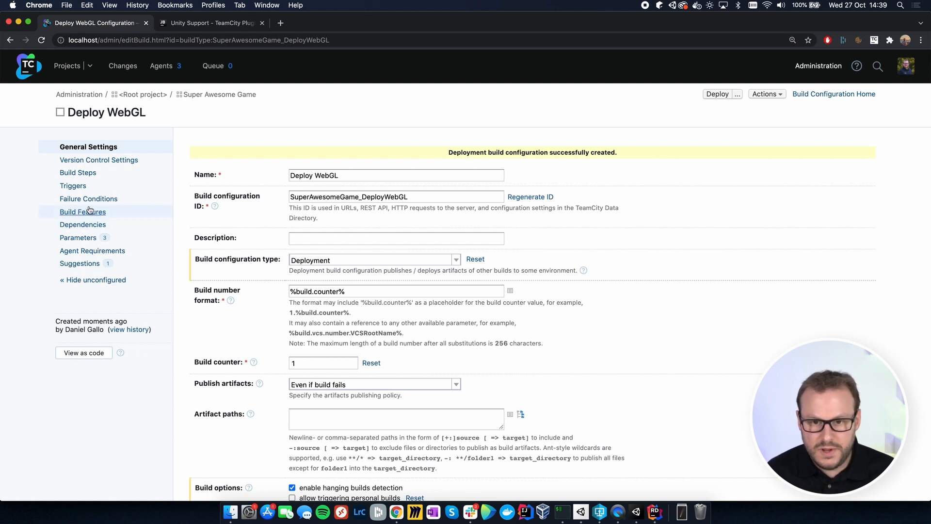
# Step: Add a new build step with the Command Line runner to the Deploy WebGL configuration
pyautogui.click(89, 176)
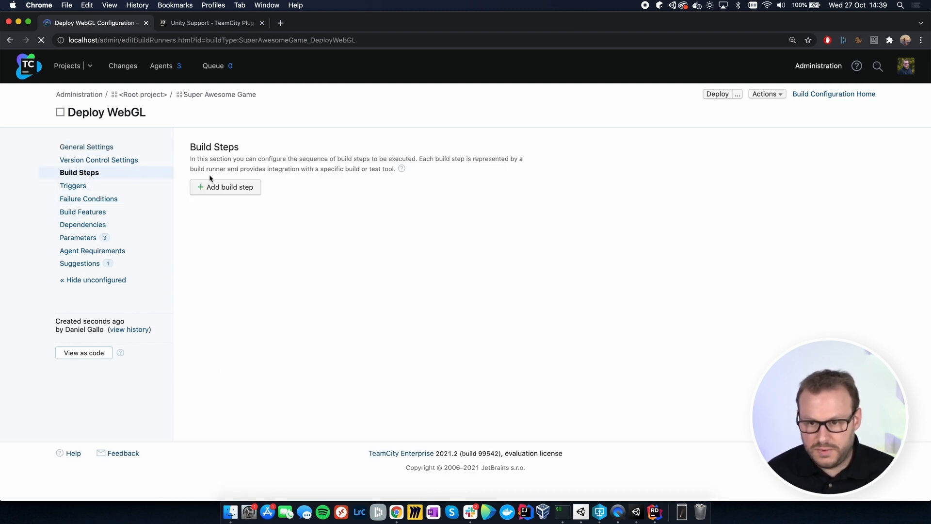
pyautogui.click(236, 190)
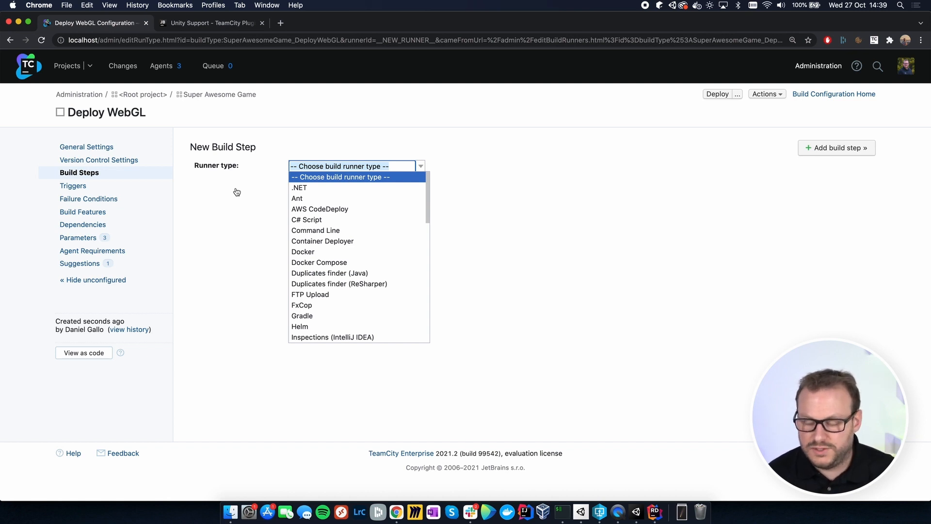
pyautogui.click(332, 233)
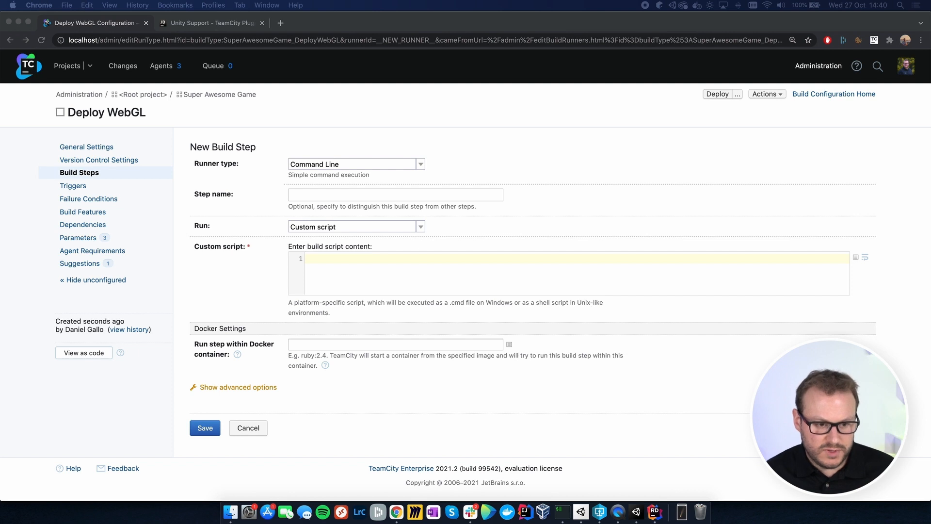
# Step: Paste the AWS CLI script that syncs game/ to the S3 bucket, removes Build's .gz files and recopies them with gzip encoding, and save the step
pyautogui.click(490, 258)
pyautogui.write('aws s3 sync game/ s3://danielgallo-webgl-game aws s3 rm s3://danielgallo-webgl-game/Build --recursive --exclude "*" --include "*.gz" aws s3 cp game/Build s3://danielgallo-webgl-game/Build --recursive --exclude "*" --include "*.gz" --content-encoding "gzip"')
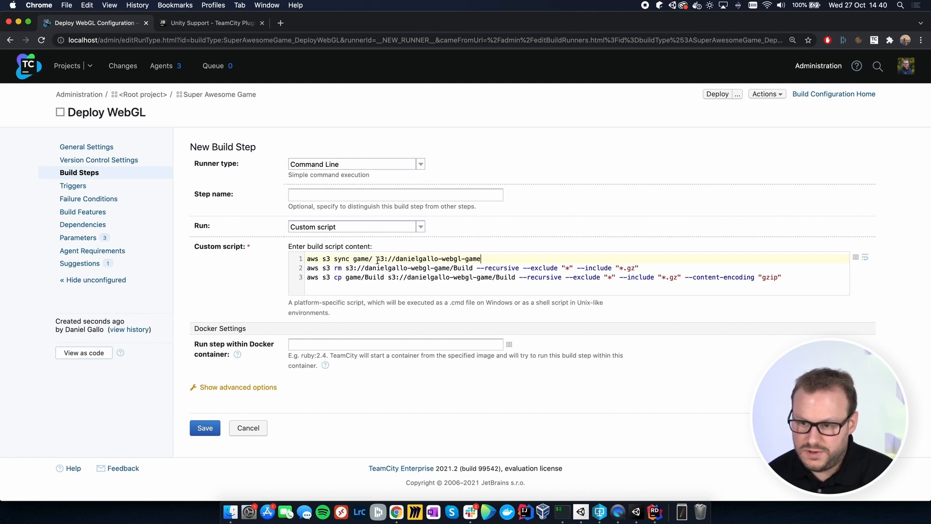
pyautogui.moveTo(378, 259); pyautogui.dragTo(492, 259)
pyautogui.click(493, 260)
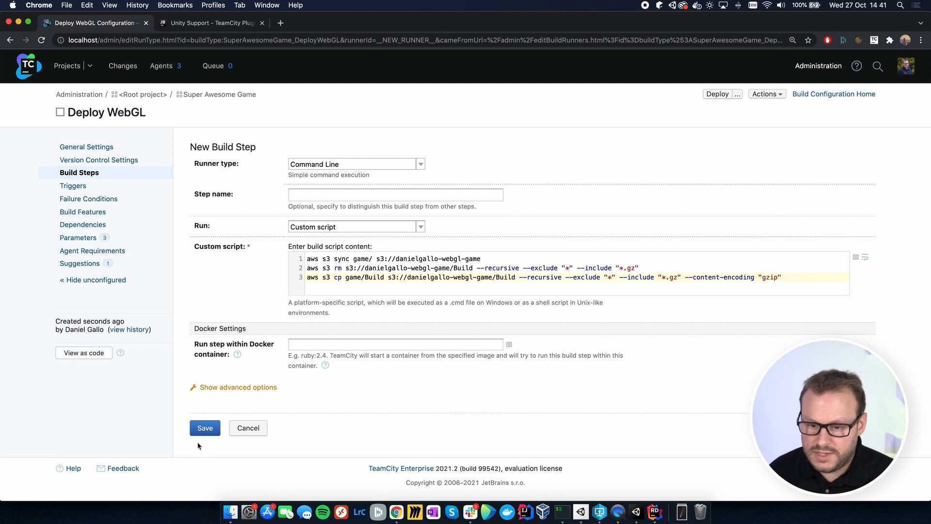
pyautogui.click(203, 428)
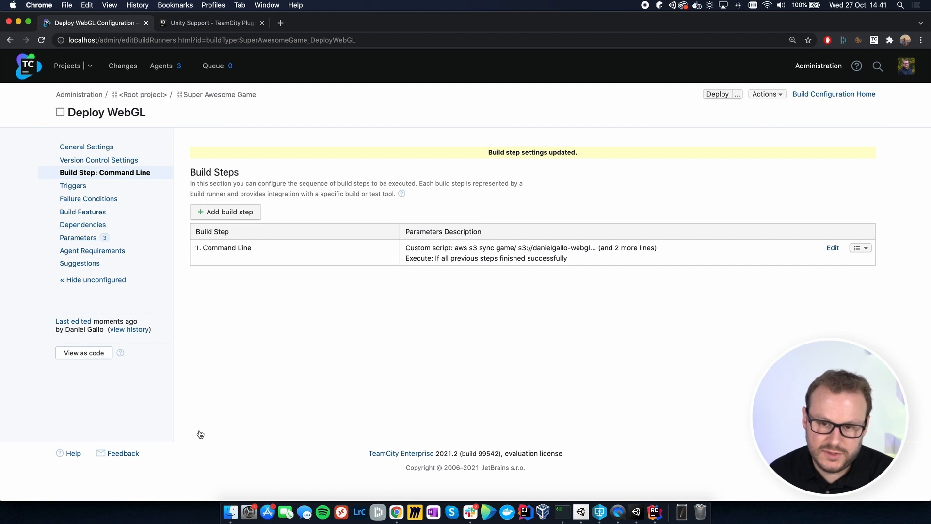
# Step: Attach the existing Perforce VCS root 10.0.0.230:1666 to the Deploy WebGL configuration
pyautogui.click(116, 161)
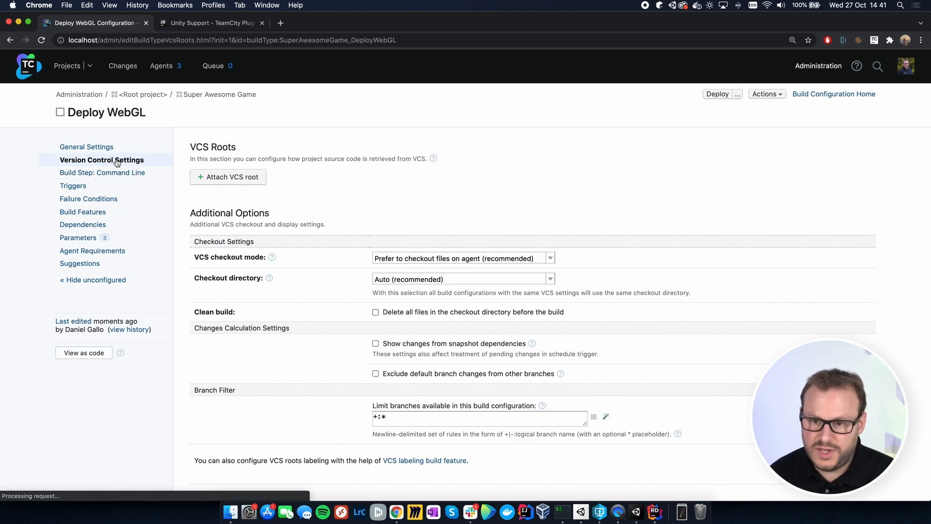
pyautogui.click(243, 178)
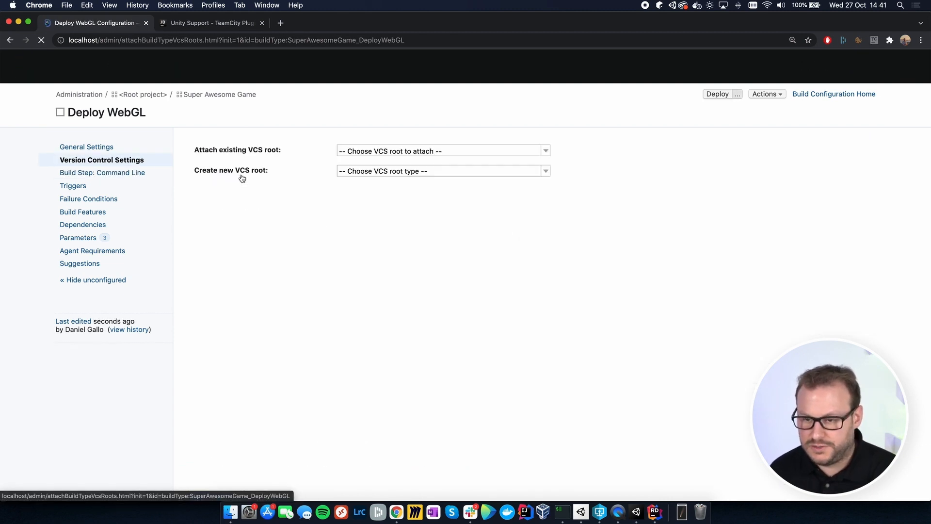
pyautogui.click(439, 151)
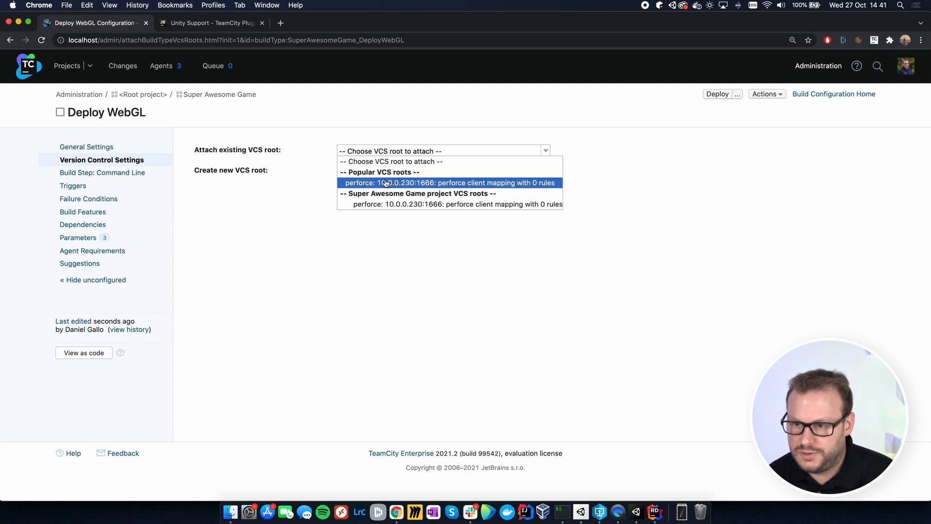
pyautogui.click(386, 184)
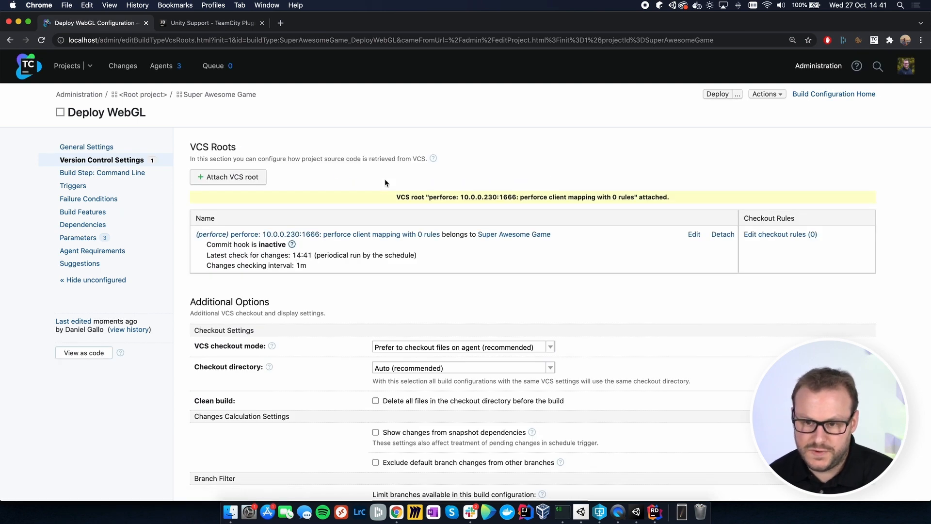
# Step: Add a VCS Trigger with the default settings to the Deploy WebGL configuration and save it
pyautogui.click(93, 193)
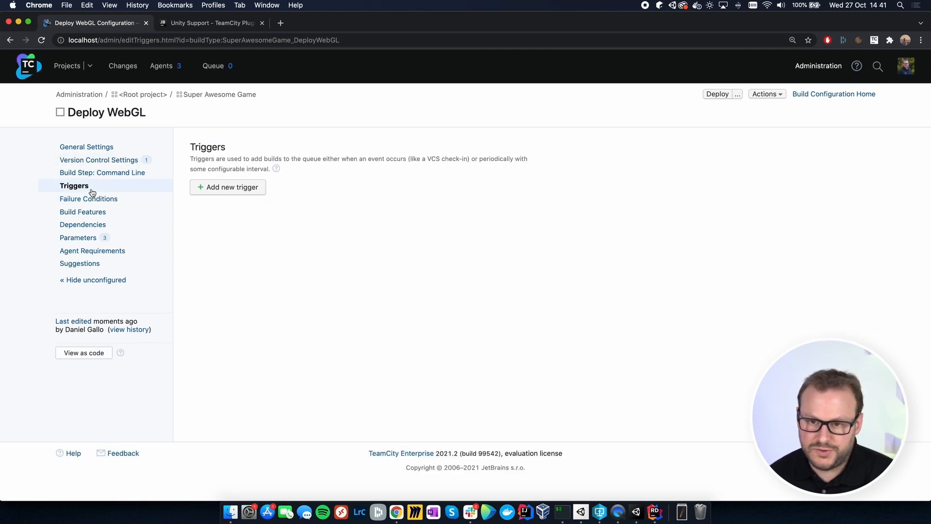
pyautogui.click(224, 187)
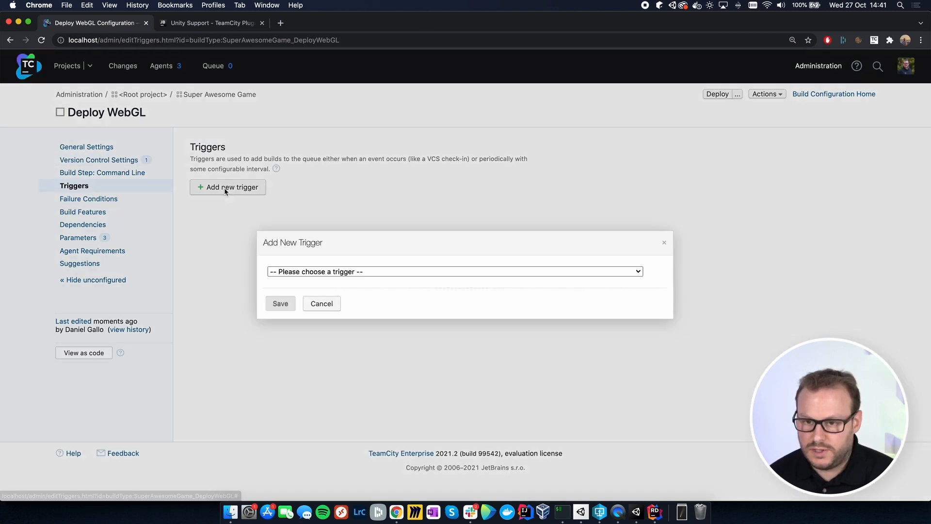
pyautogui.click(370, 273)
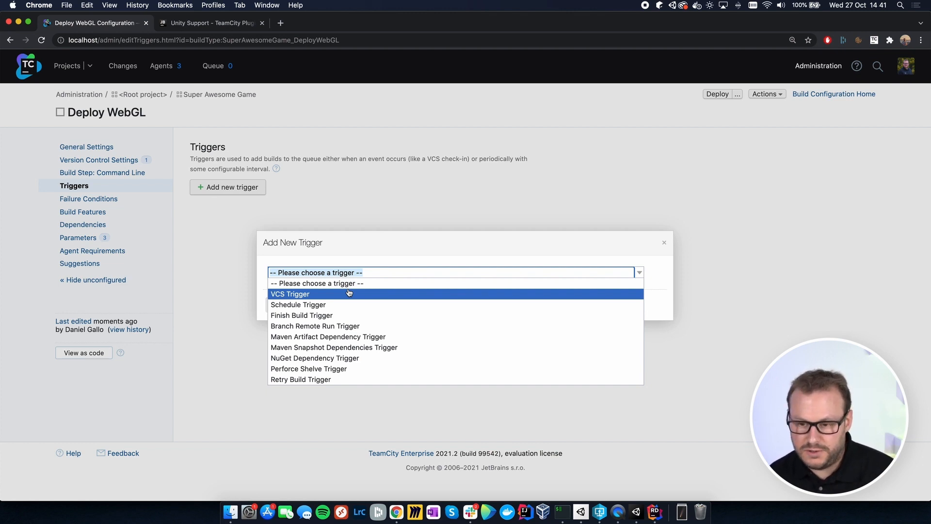
pyautogui.click(321, 296)
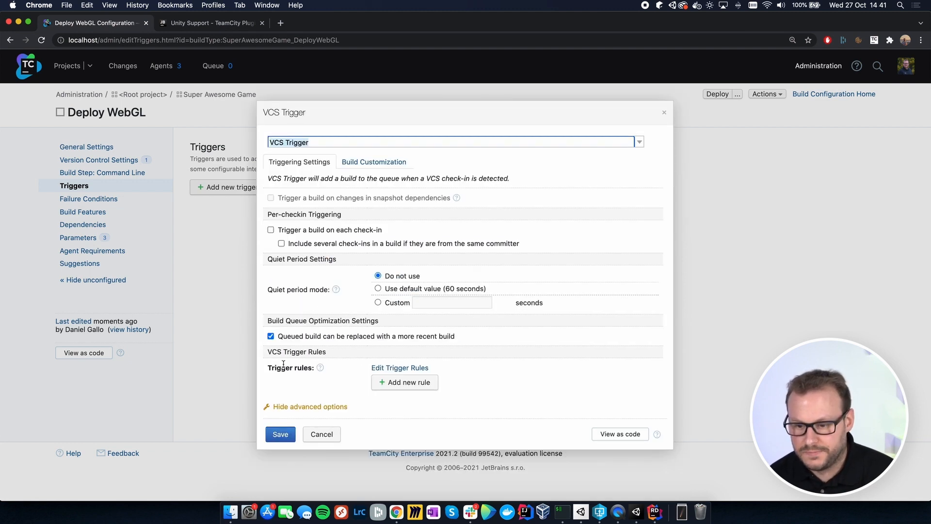
pyautogui.click(280, 435)
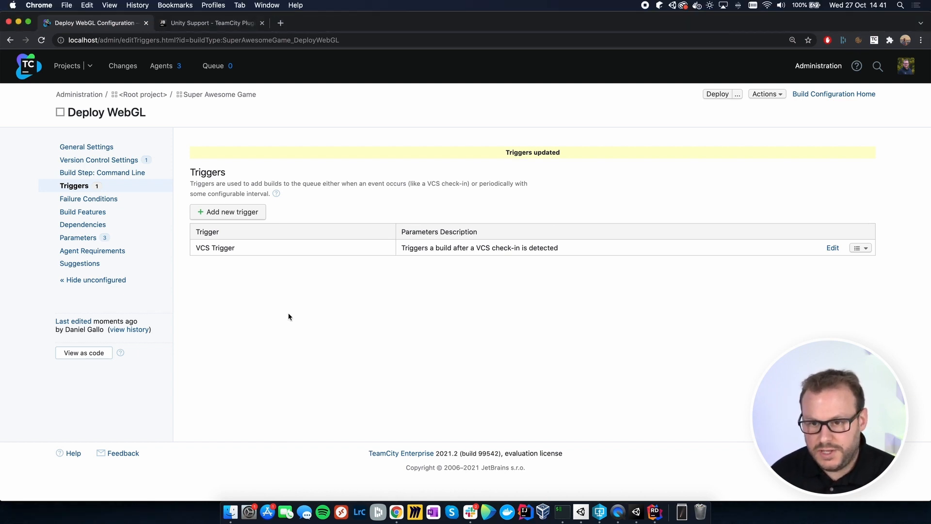
# Step: Add snapshot dependencies on Build macOS and Build WebGL to the Deploy WebGL configuration, and view its build chain
pyautogui.click(118, 229)
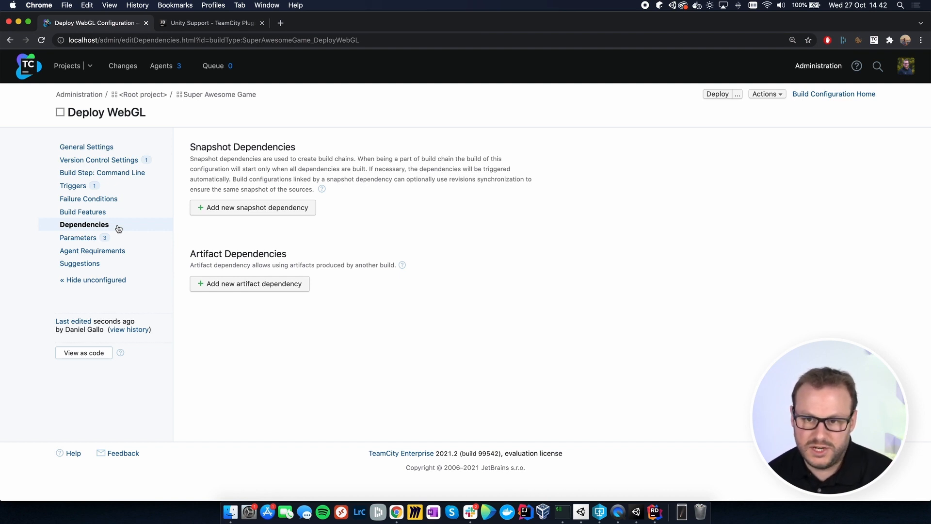
pyautogui.click(244, 209)
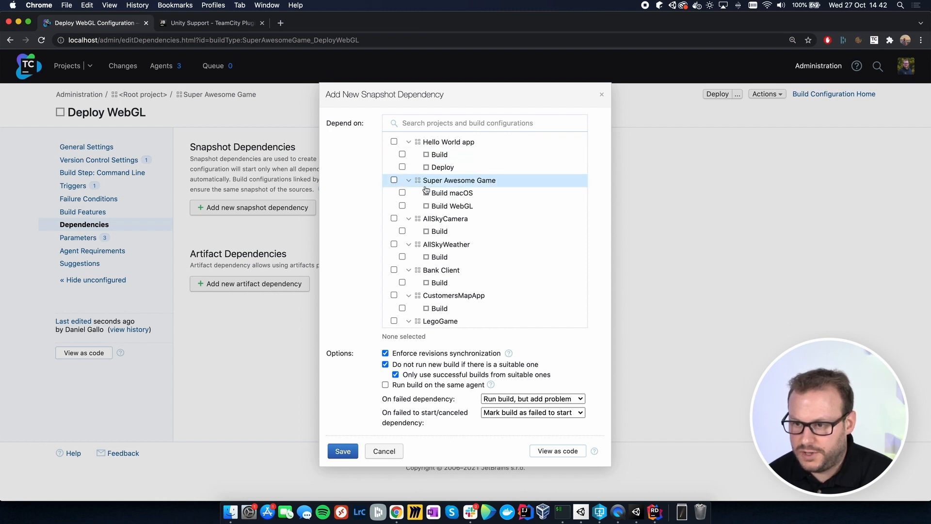
pyautogui.click(403, 193)
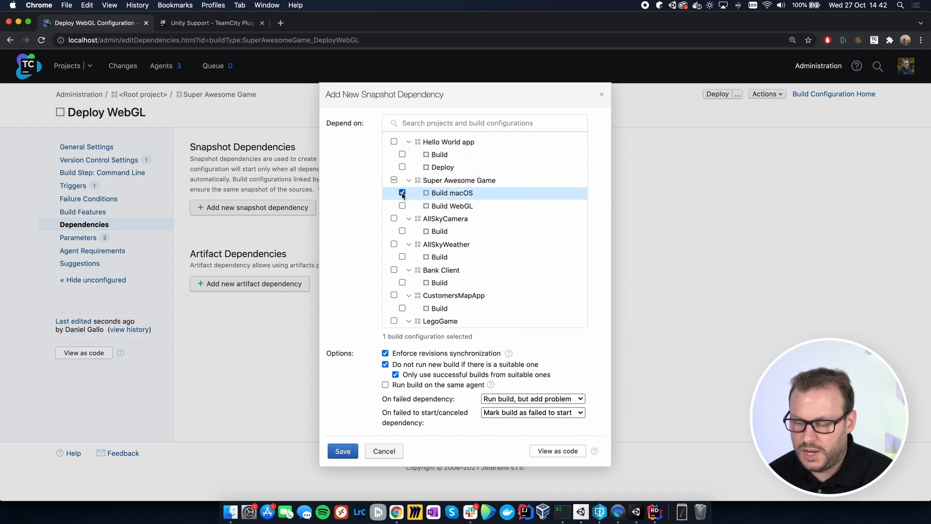
pyautogui.click(402, 206)
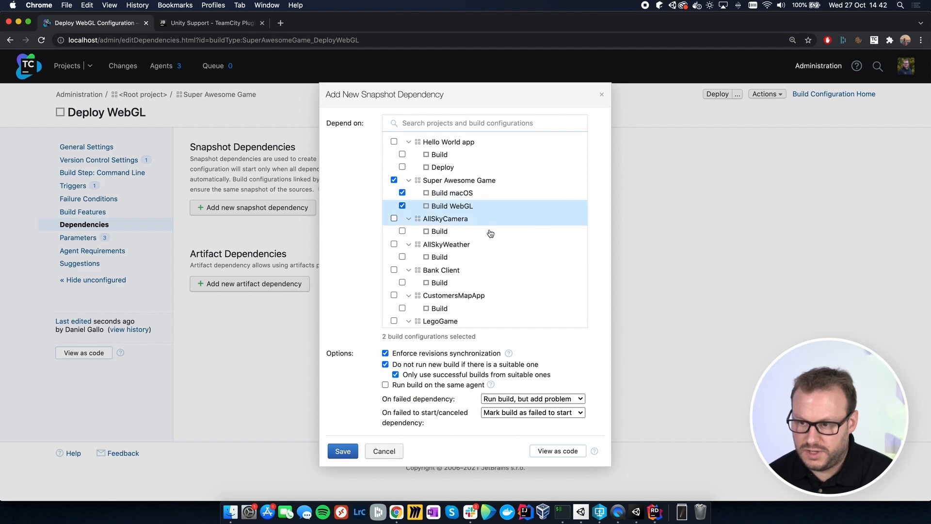
pyautogui.click(346, 451)
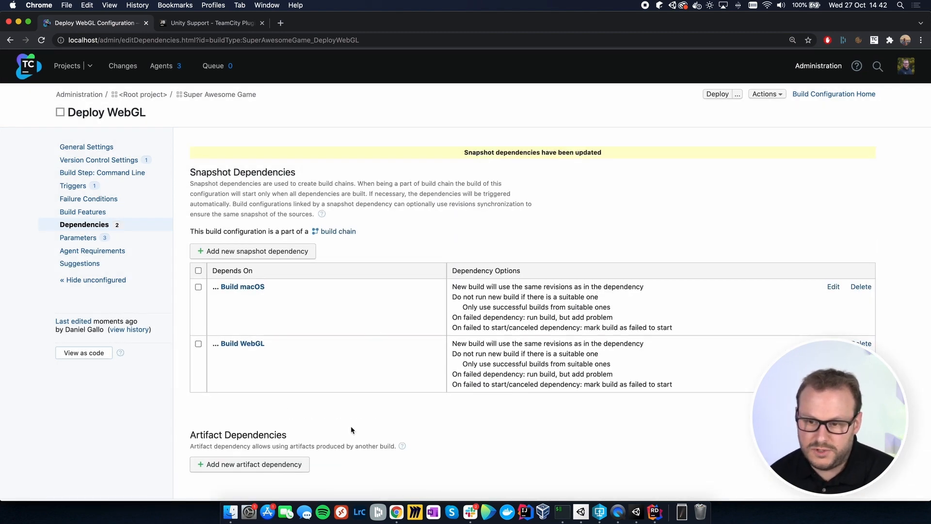
pyautogui.click(338, 232)
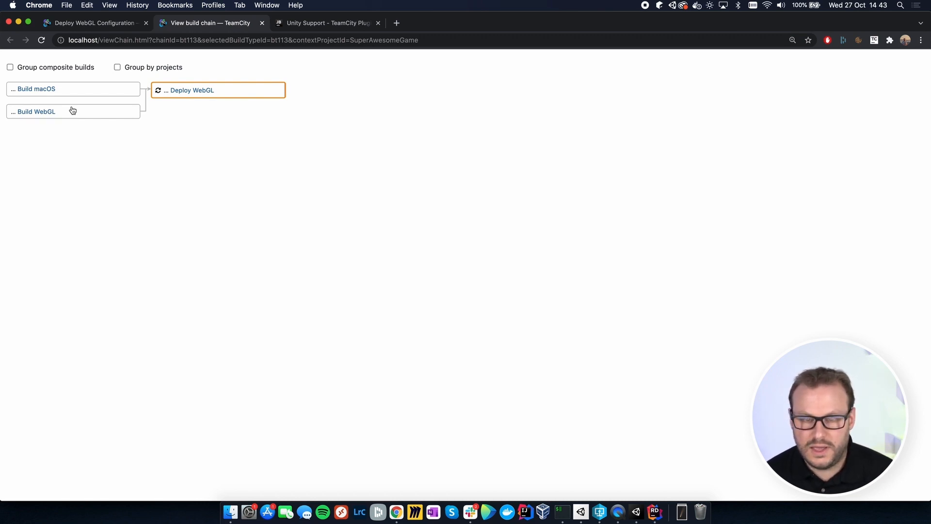
pyautogui.click(262, 23)
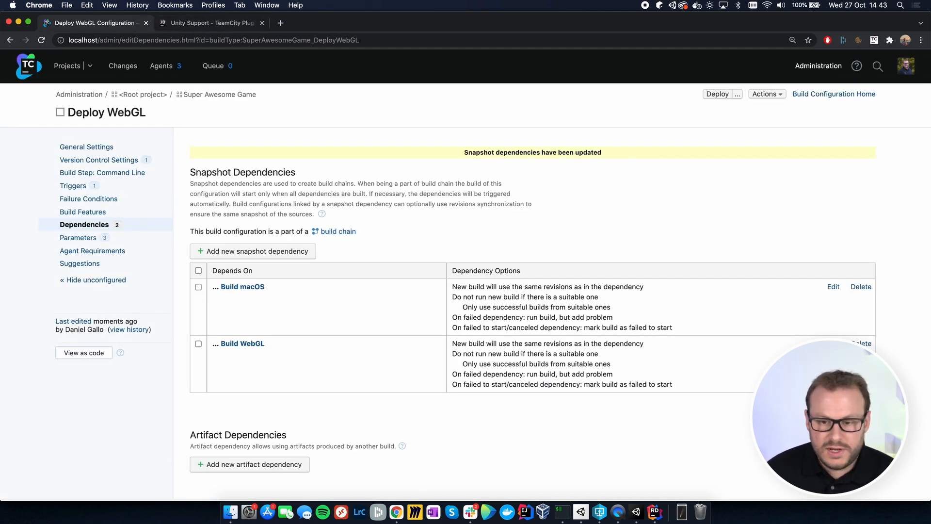
# Step: Add an artifact dependency on Super Awesome Game's Build WebGL, from the same chain, with the rule "Game-WebGL.zip!** => game"
pyautogui.scroll(-2, 293, 304)
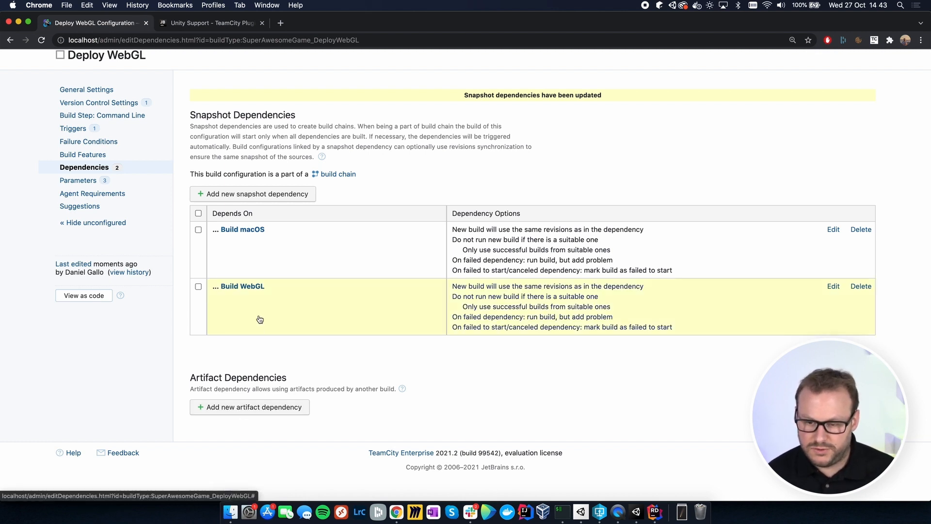
pyautogui.click(226, 409)
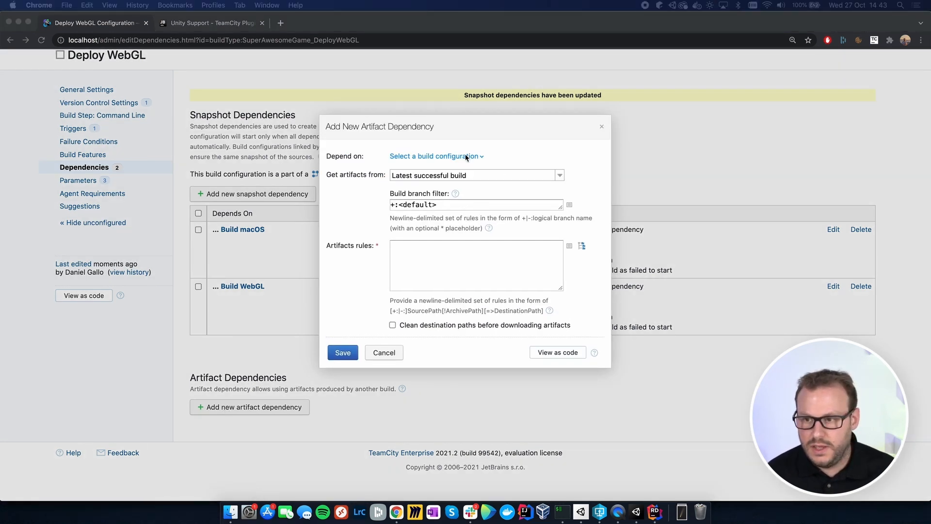
pyautogui.click(452, 157)
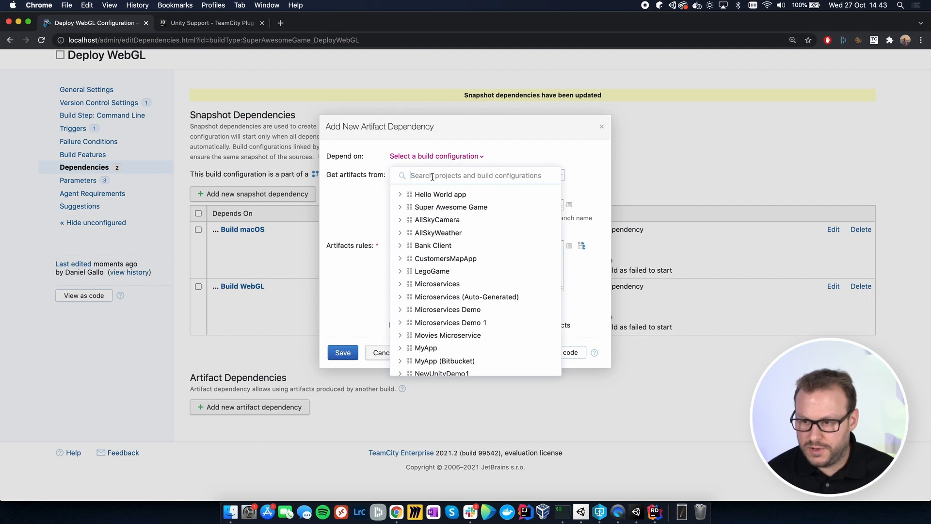
pyautogui.click(400, 208)
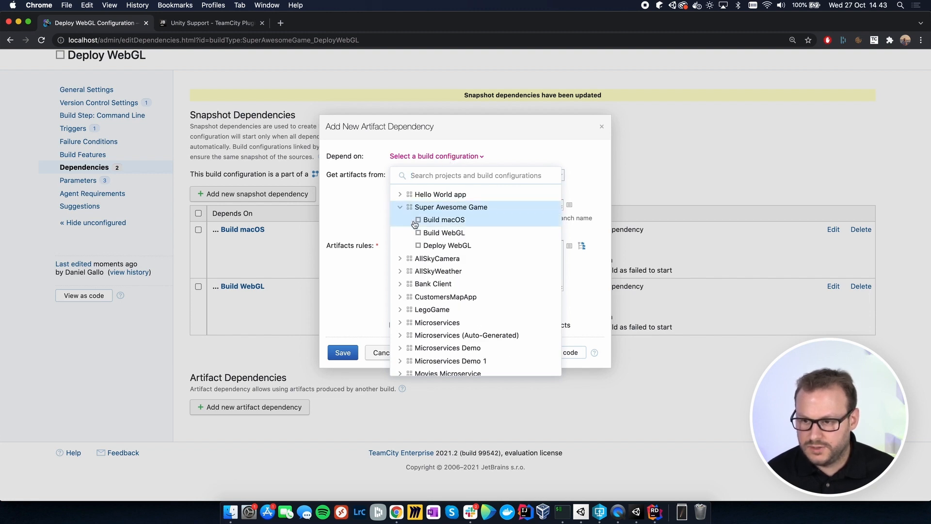
pyautogui.click(435, 234)
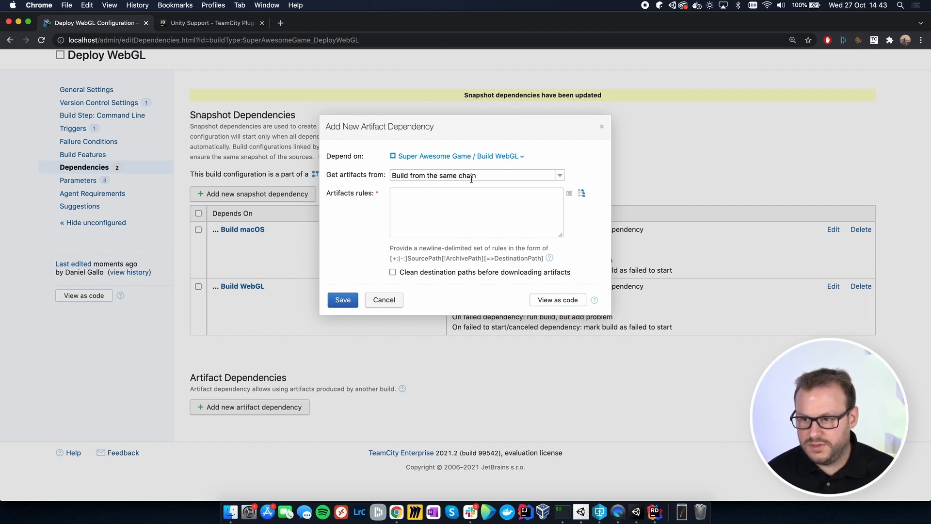
pyautogui.click(452, 214)
pyautogui.write('Game-WebGL.zip!** => game')
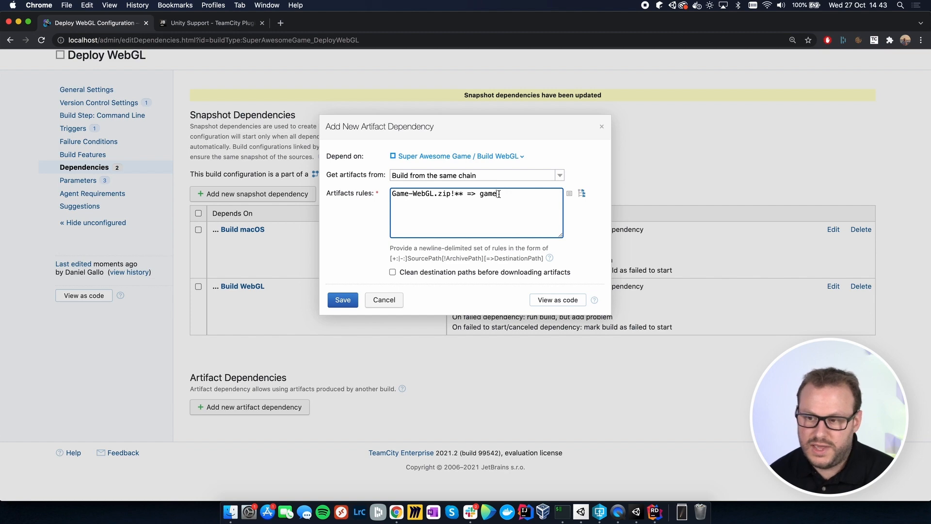
pyautogui.click(343, 301)
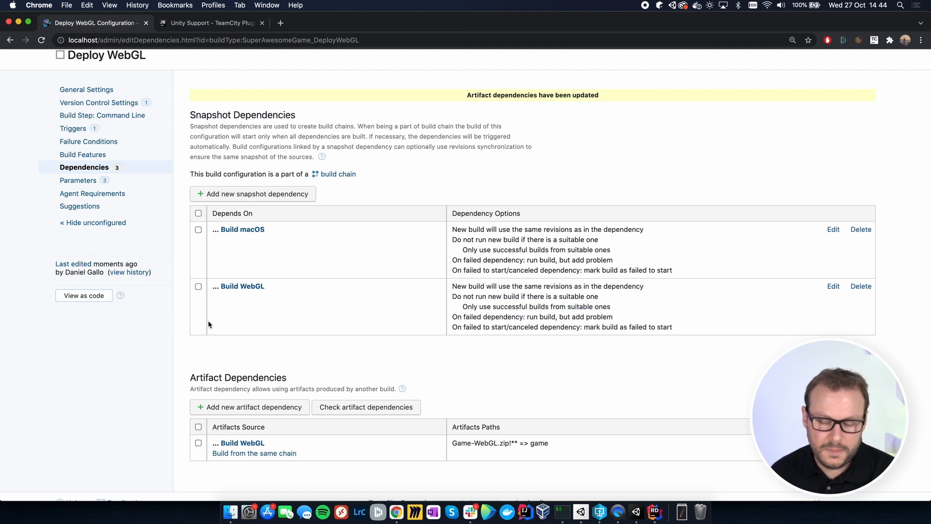
# Step: Start the Deploy WebGL configuration of Super Awesome Game from the projects overview
pyautogui.scroll(3, 426, 359)
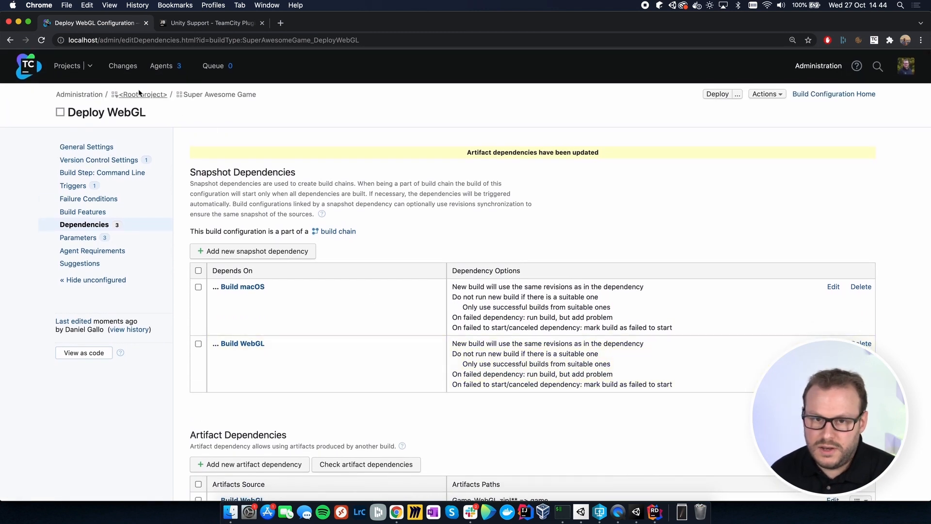
pyautogui.click(67, 66)
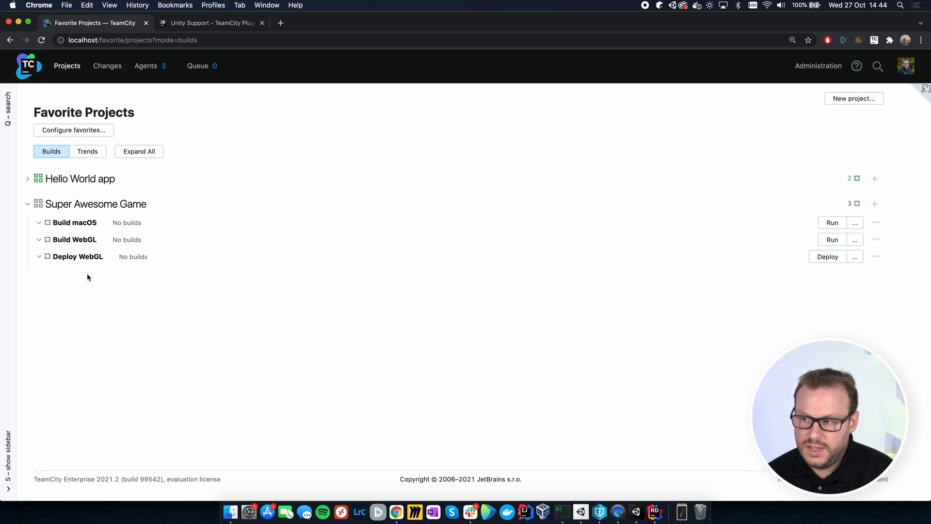
pyautogui.click(830, 257)
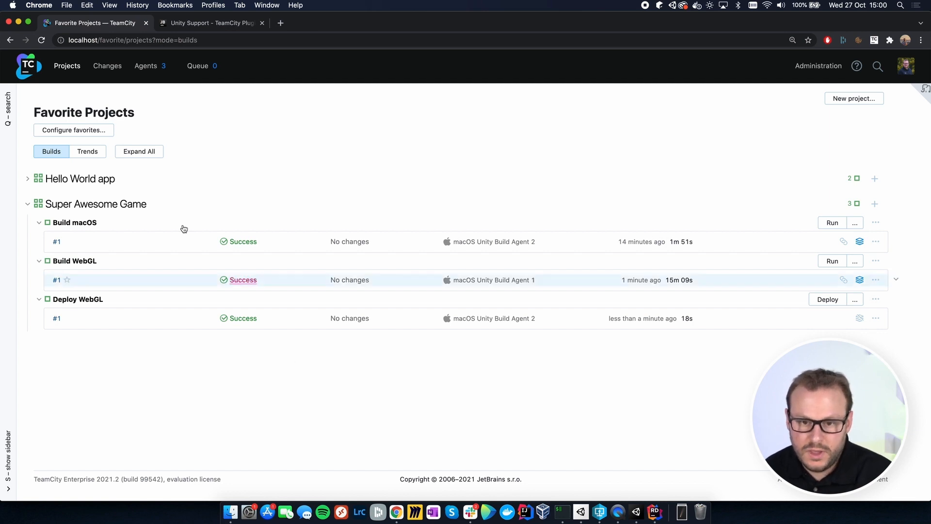
# Step: Examine the Super Awesome Game project's build chain and the status of each build in it
pyautogui.click(97, 204)
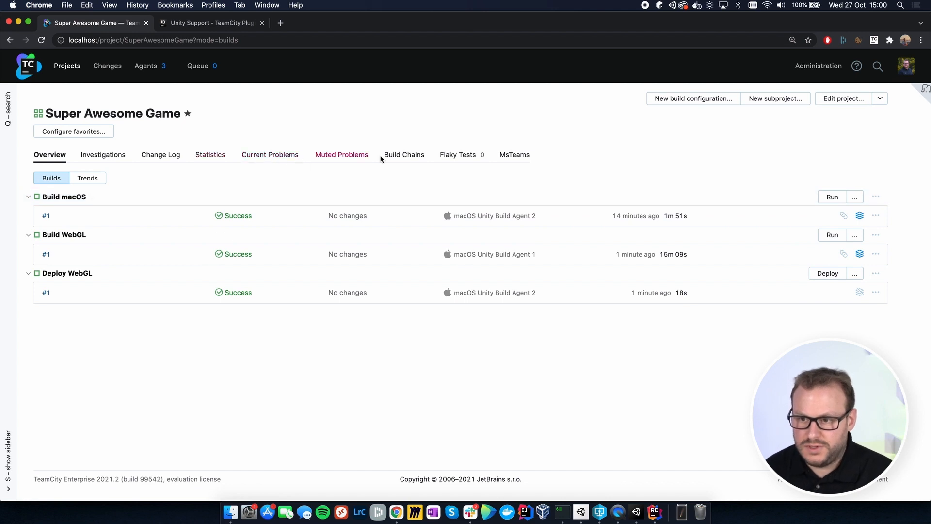
pyautogui.click(405, 154)
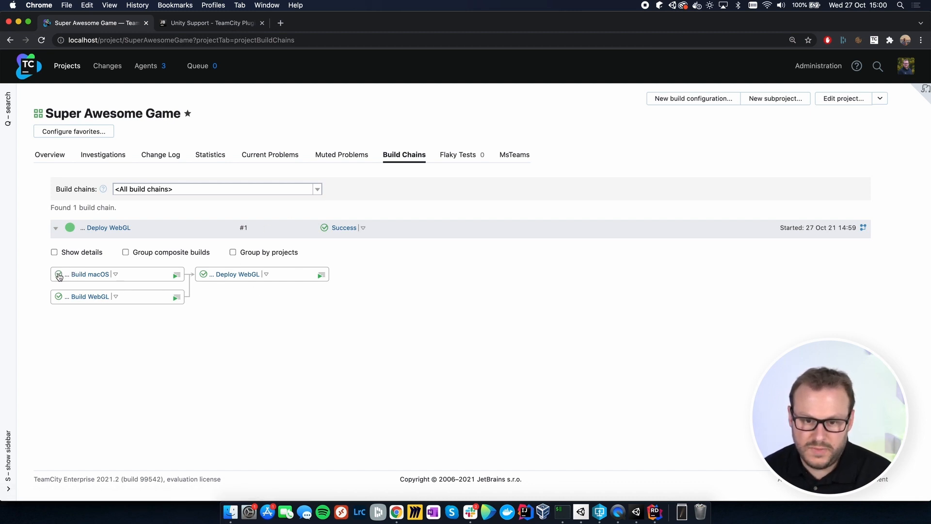
pyautogui.moveTo(59, 276)
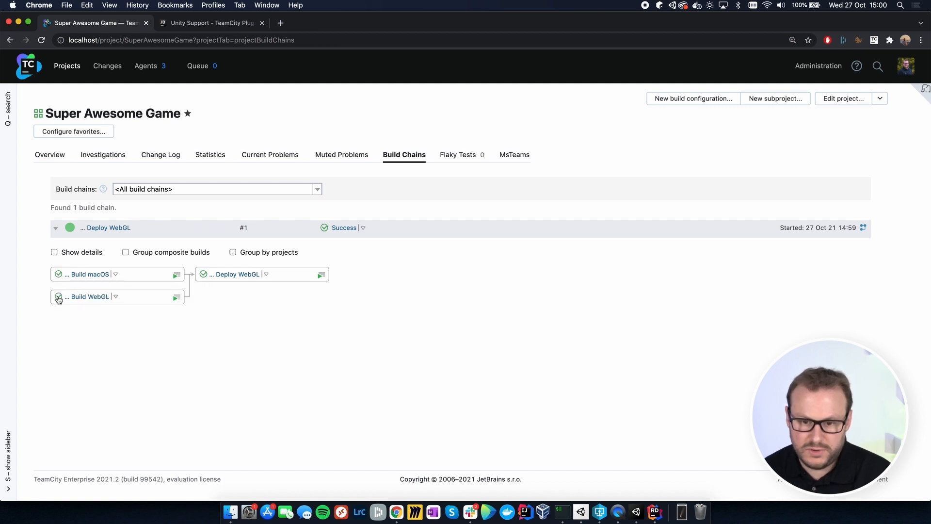
pyautogui.moveTo(203, 277)
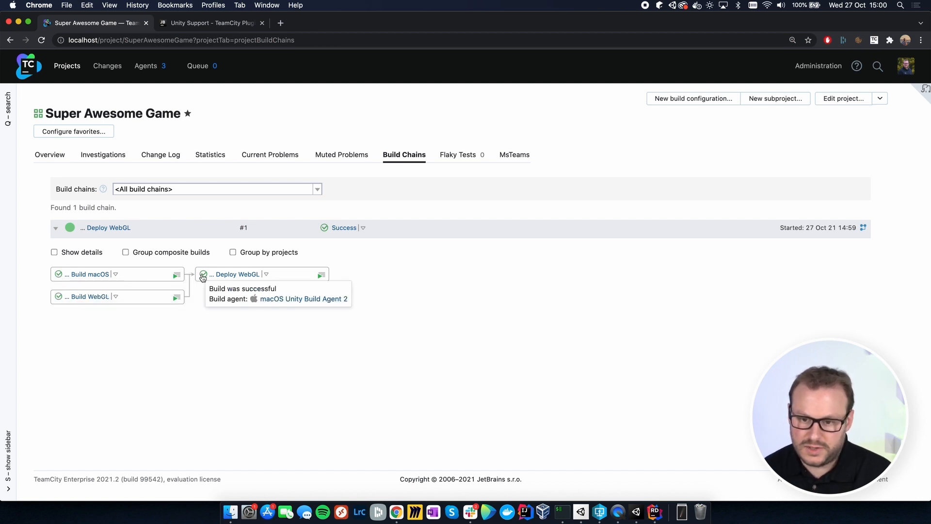
# Step: Download the Game-macOS.zip artifact of Build macOS #1 to the Desktop
pyautogui.click(38, 156)
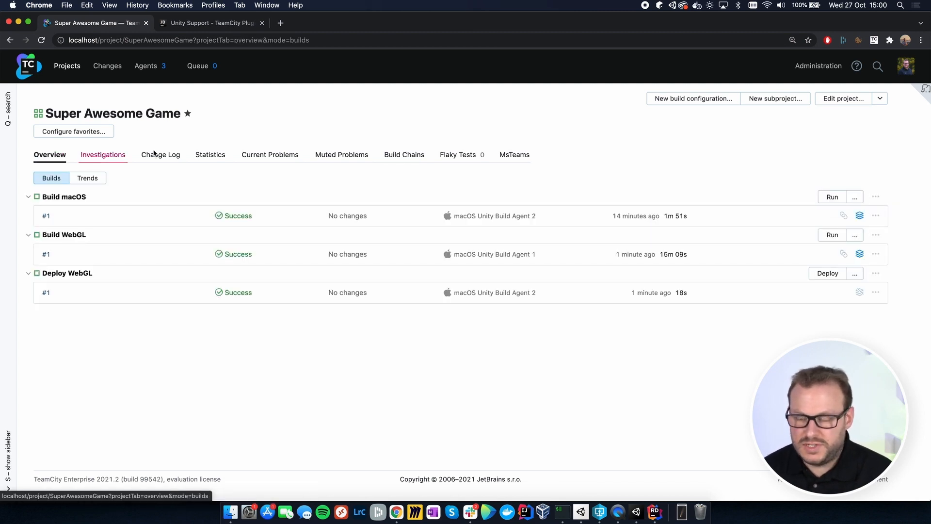
pyautogui.click(871, 217)
pyautogui.moveTo(861, 218)
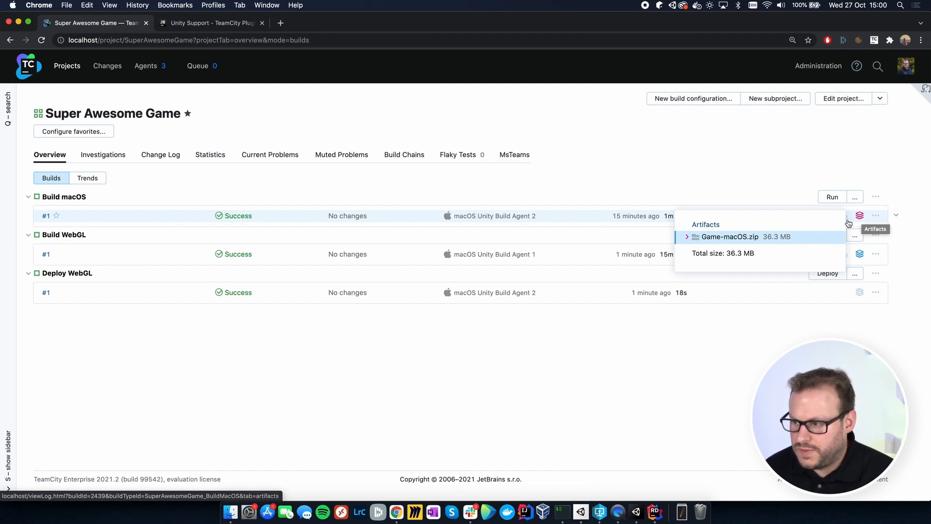
pyautogui.rightClick(734, 239)
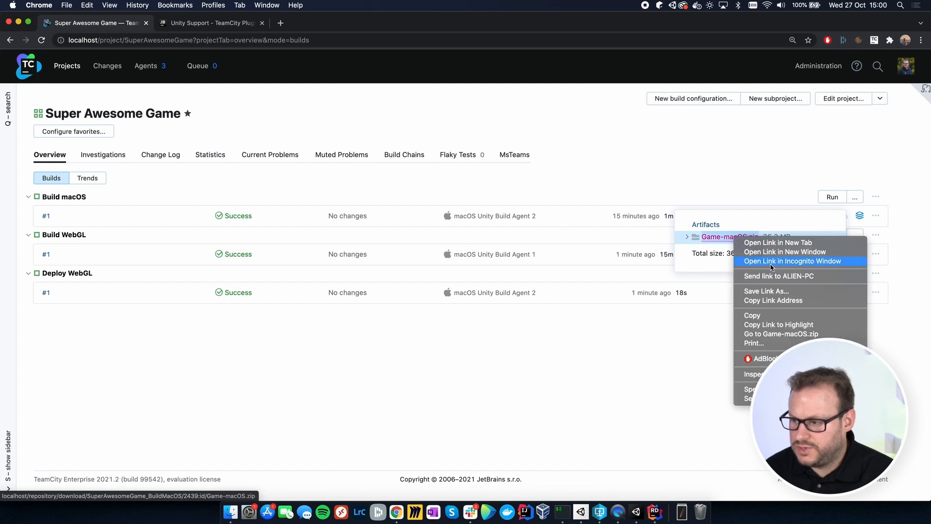
pyautogui.click(763, 299)
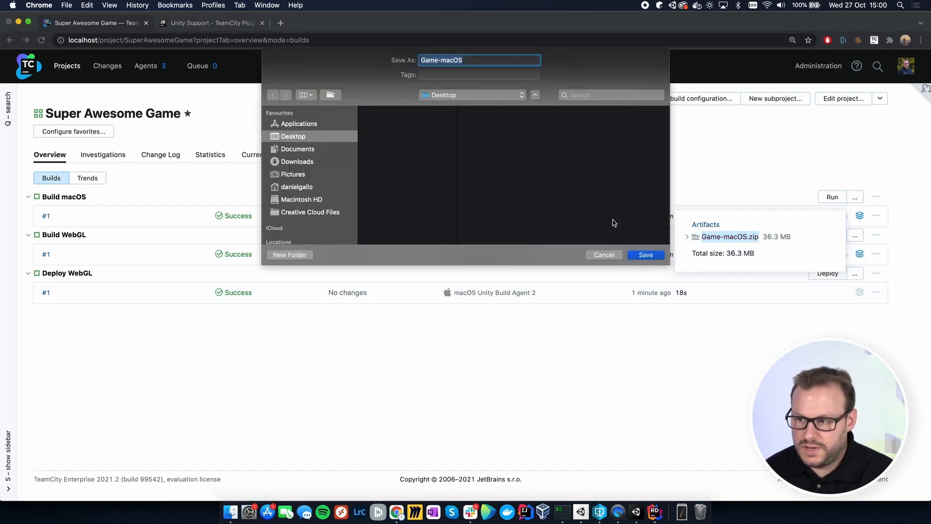
pyautogui.click(646, 255)
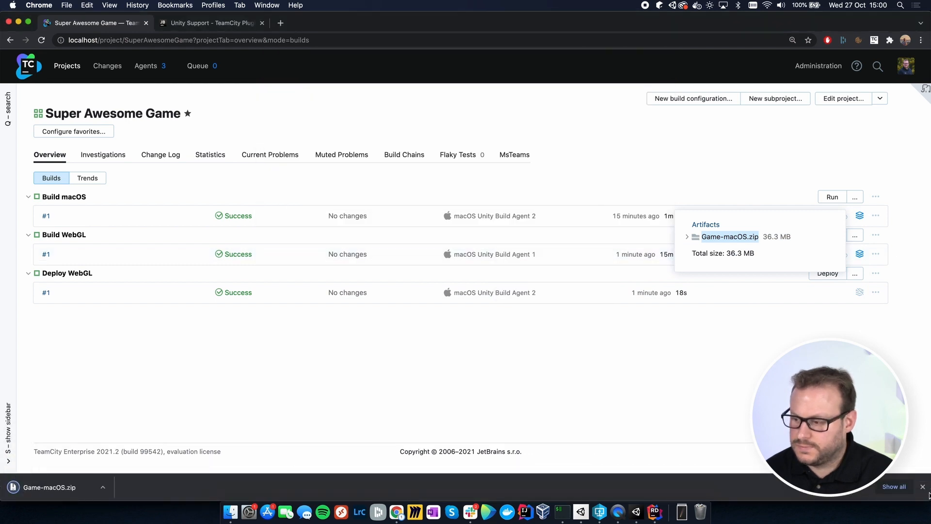
pyautogui.click(923, 487)
# Step: Extract Game-macOS.zip on the Desktop in Finder and launch the SuperAwesomeGame application, allowing it to open despite the security check
pyautogui.click(230, 512)
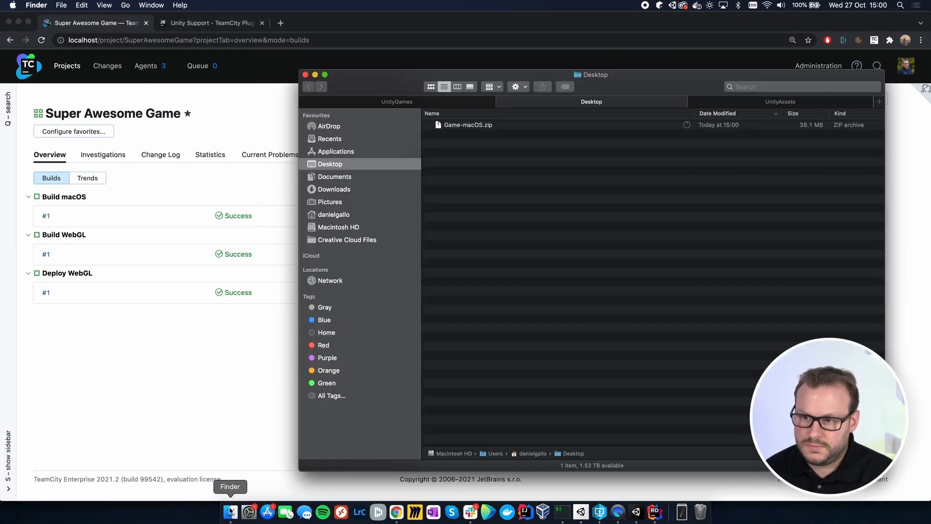
pyautogui.doubleClick(475, 125)
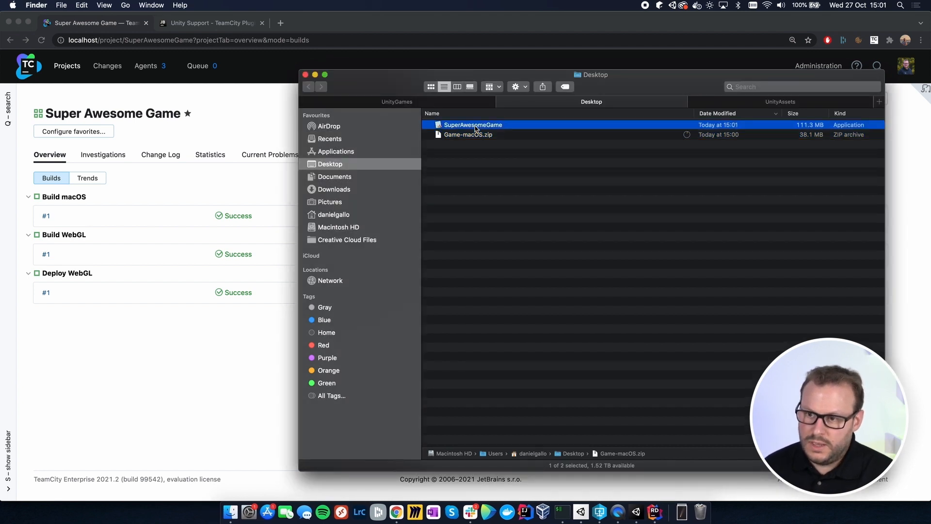
pyautogui.rightClick(475, 126)
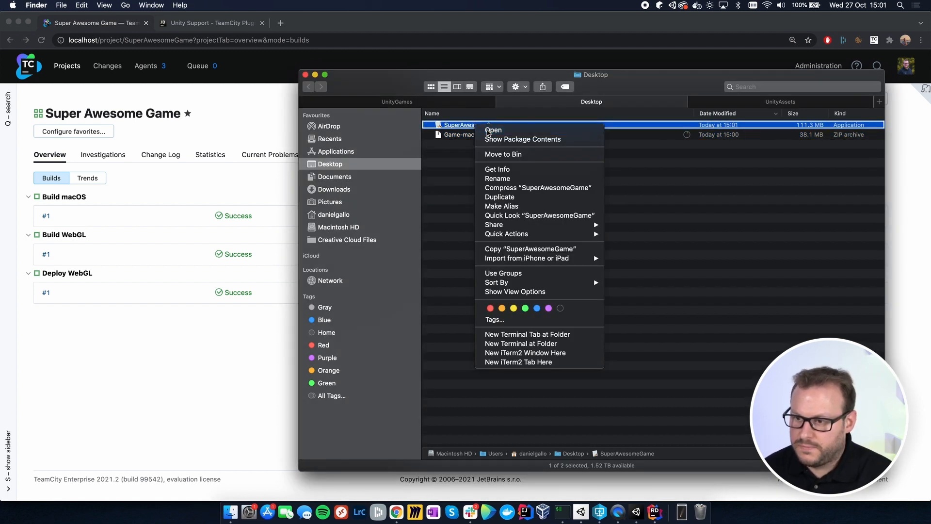
pyautogui.click(490, 130)
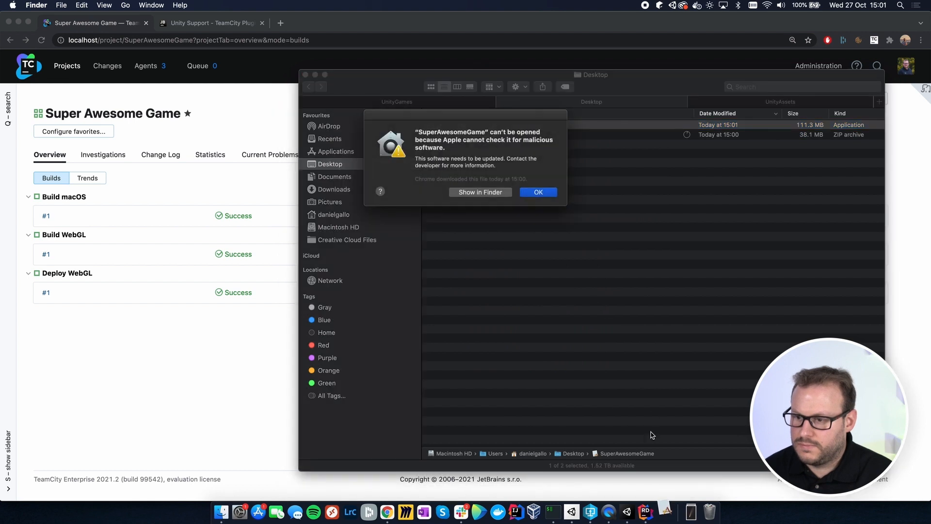
pyautogui.click(538, 192)
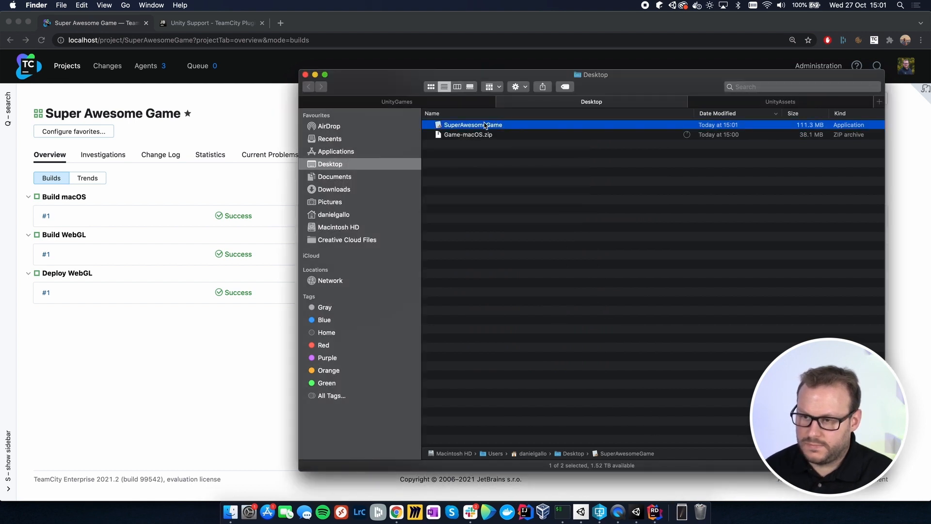
pyautogui.rightClick(485, 126)
pyautogui.click(500, 130)
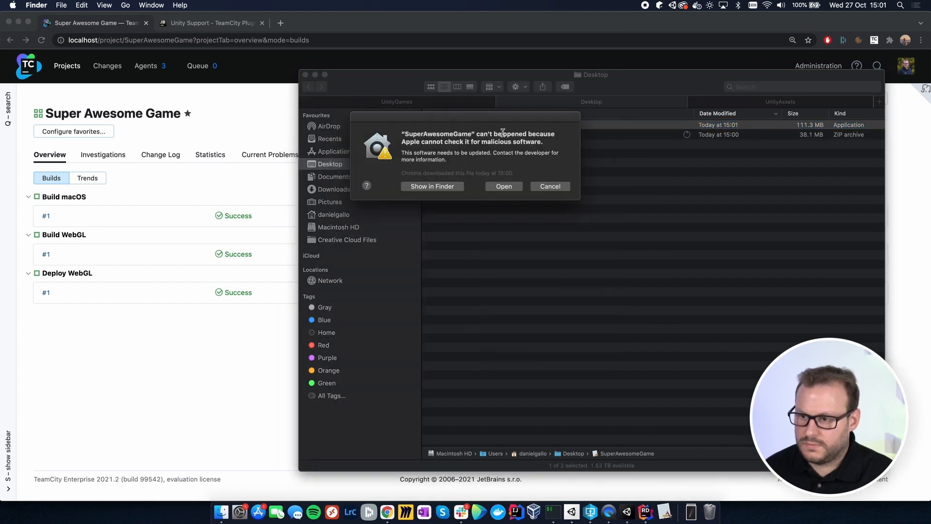
pyautogui.click(504, 186)
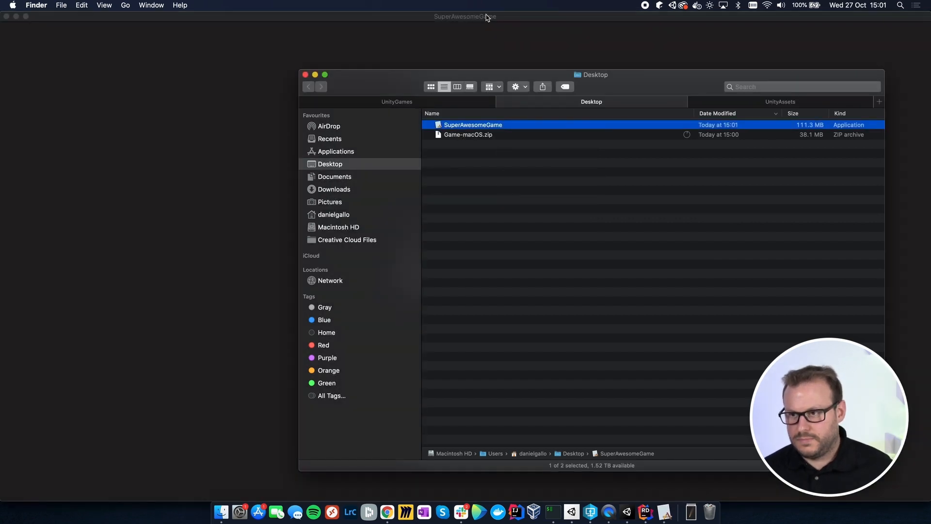
pyautogui.click(479, 17)
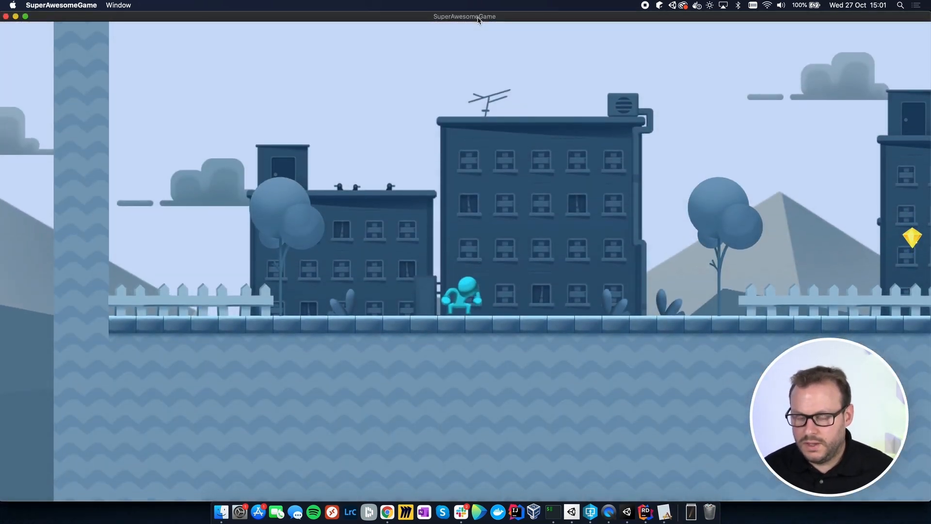
# Step: Playtest the macOS build by running and jumping through the level past gems and enemies, and close the game
pyautogui.press('space')
pyautogui.press('Right')
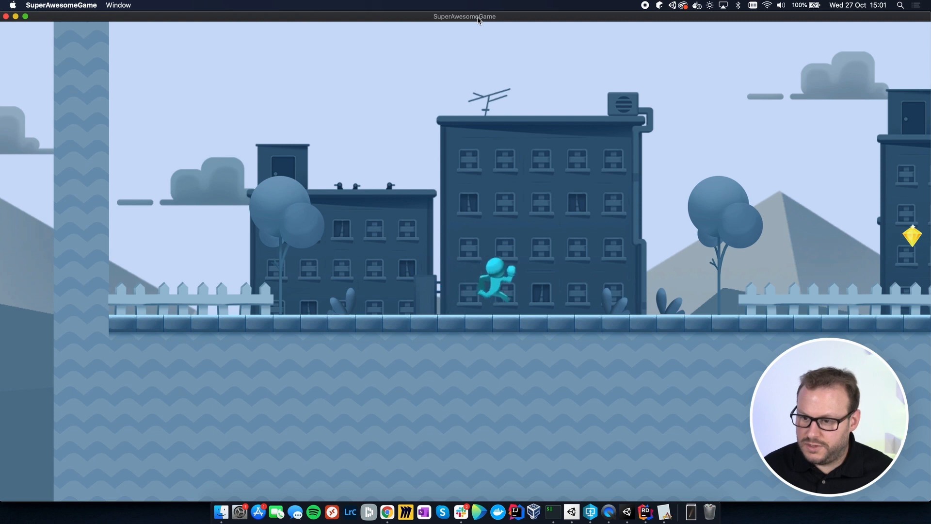
pyautogui.press('space')
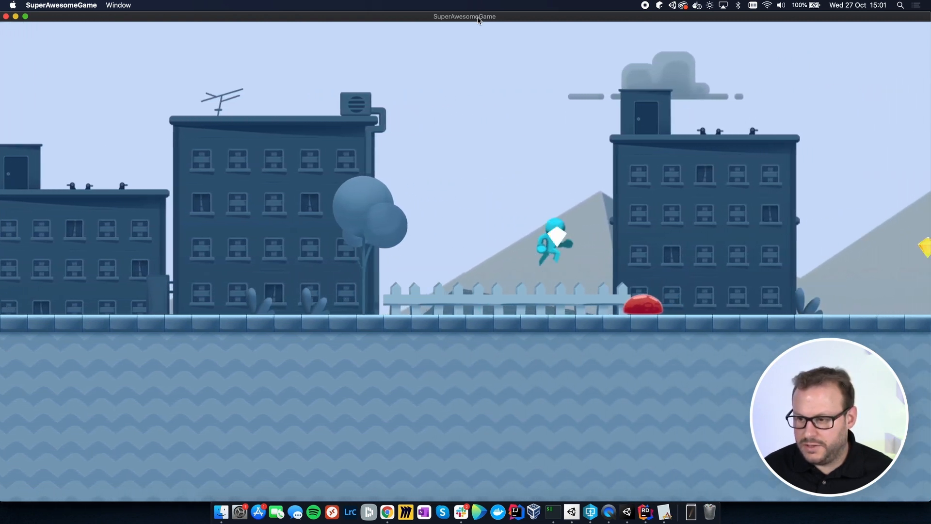
pyautogui.press('space')
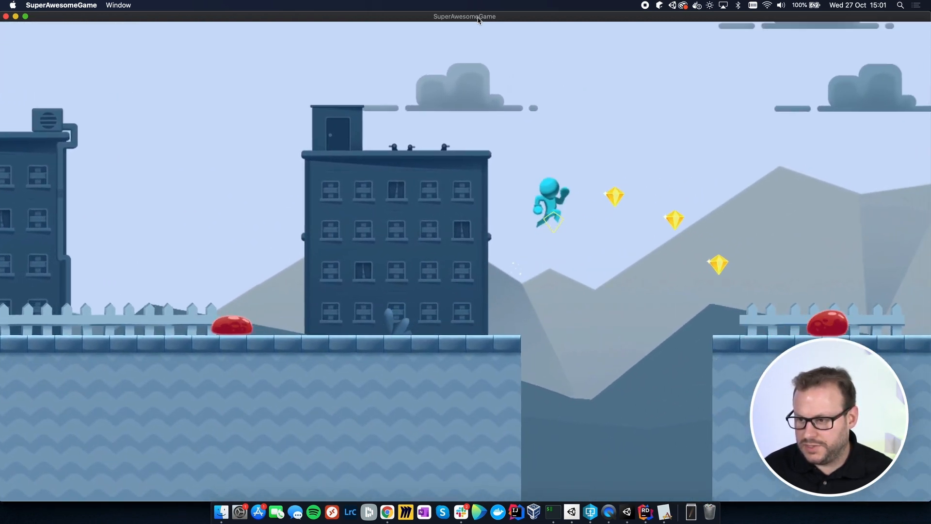
pyautogui.press('space')
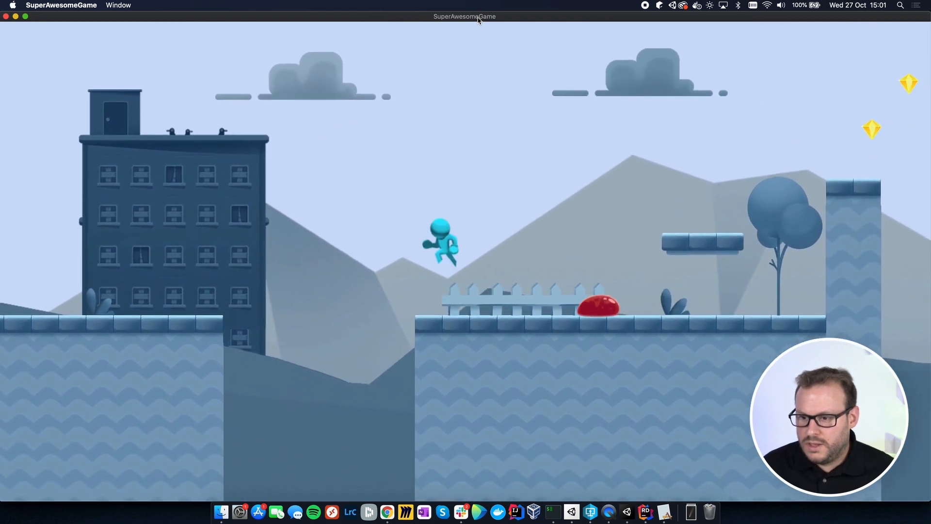
pyautogui.press('Left')
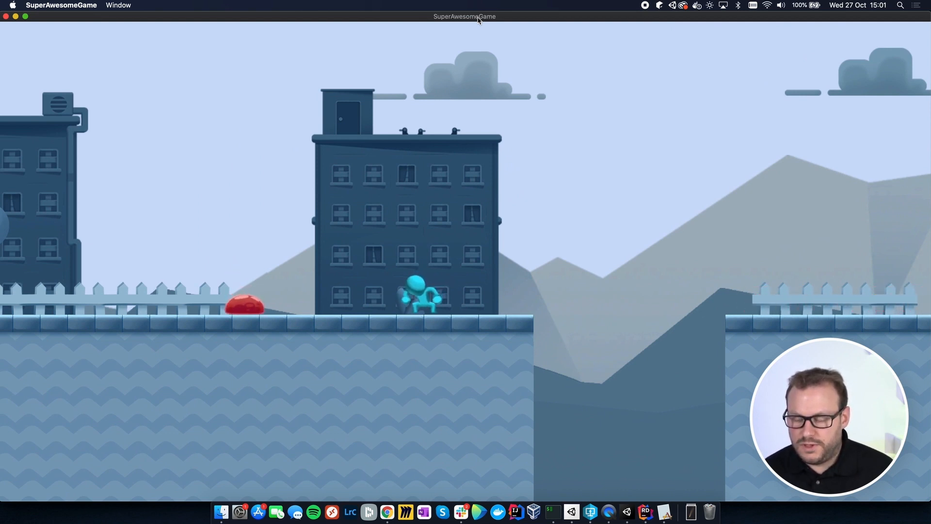
pyautogui.press('Right')
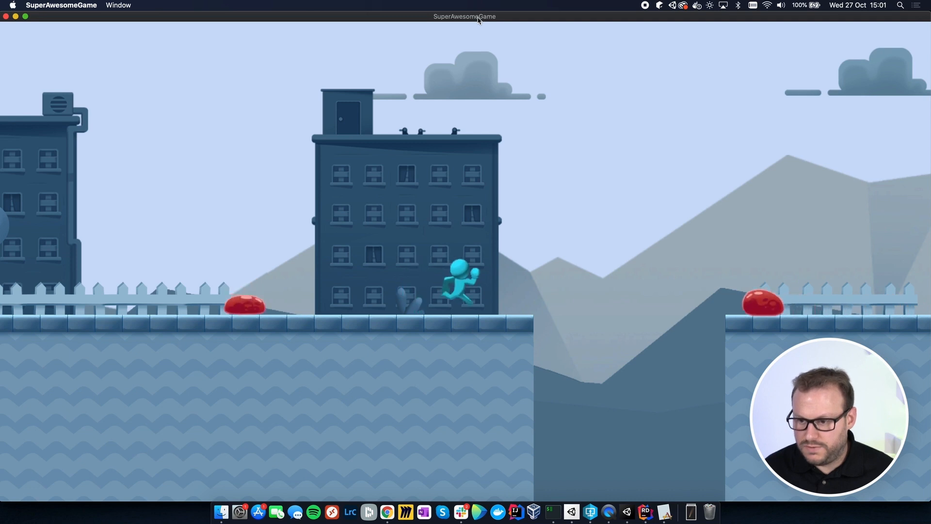
pyautogui.press('space')
pyautogui.press('space')
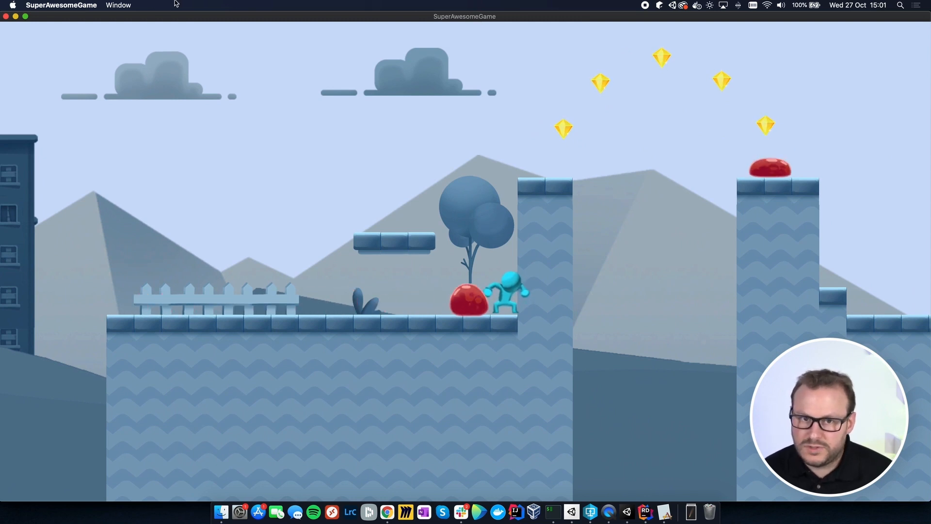
pyautogui.click(6, 17)
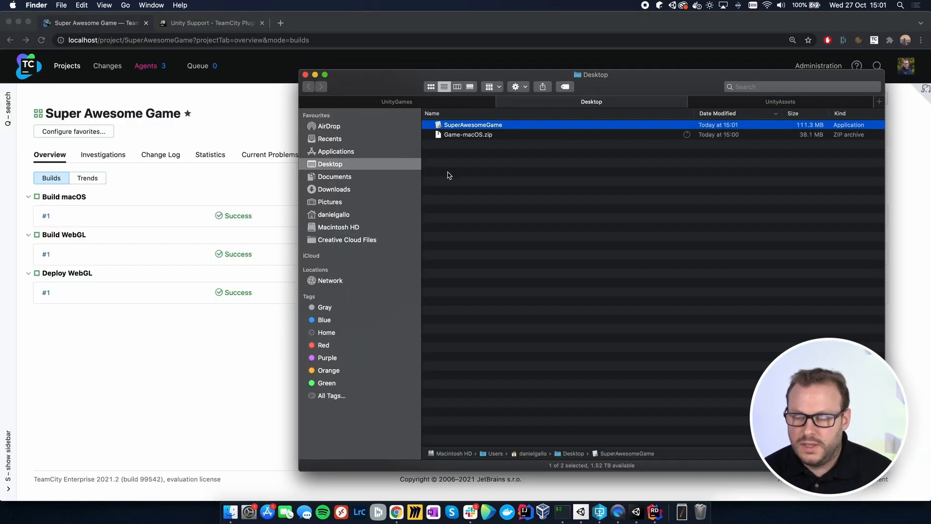
pyautogui.click(608, 225)
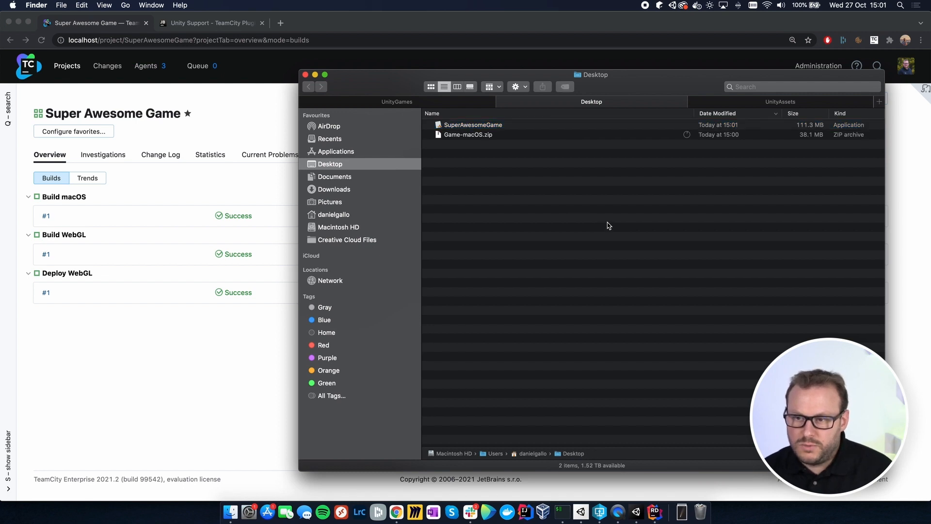
# Step: Bring up the SuperAwesomeGame project in Unity and preview teamcity-token.png from the UnityAssets folder in Finder
pyautogui.click(638, 513)
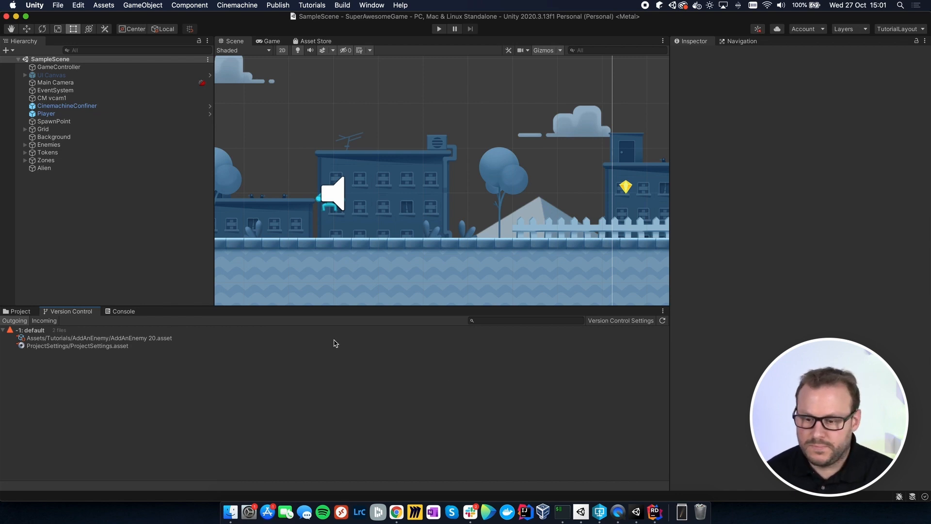
pyautogui.click(232, 512)
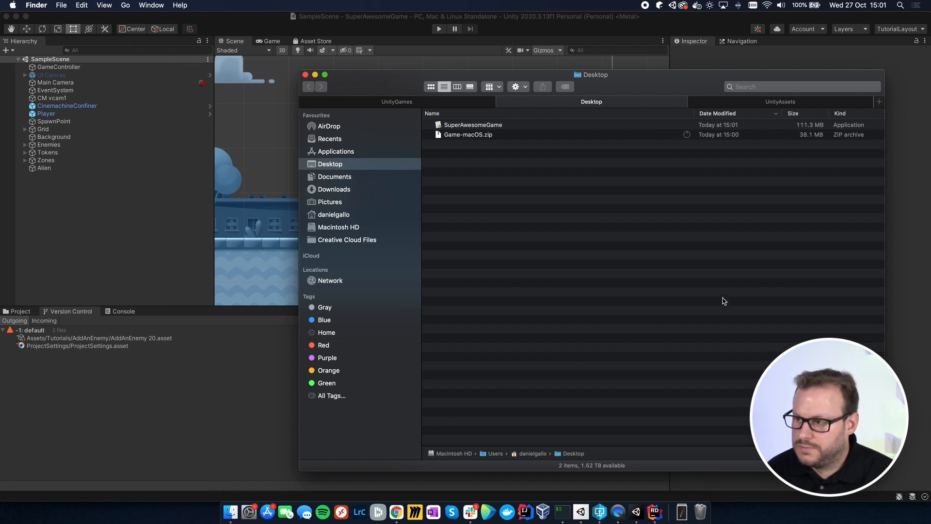
pyautogui.click(772, 103)
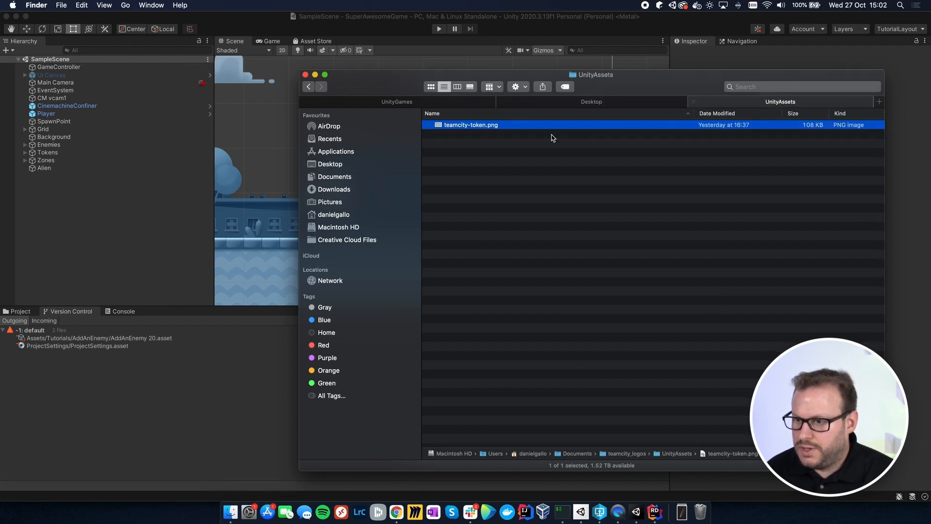
pyautogui.doubleClick(481, 126)
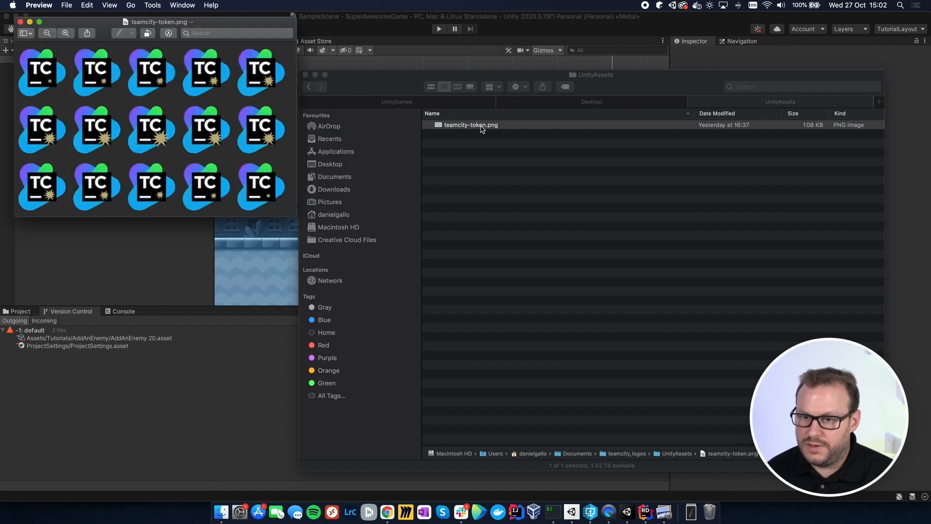
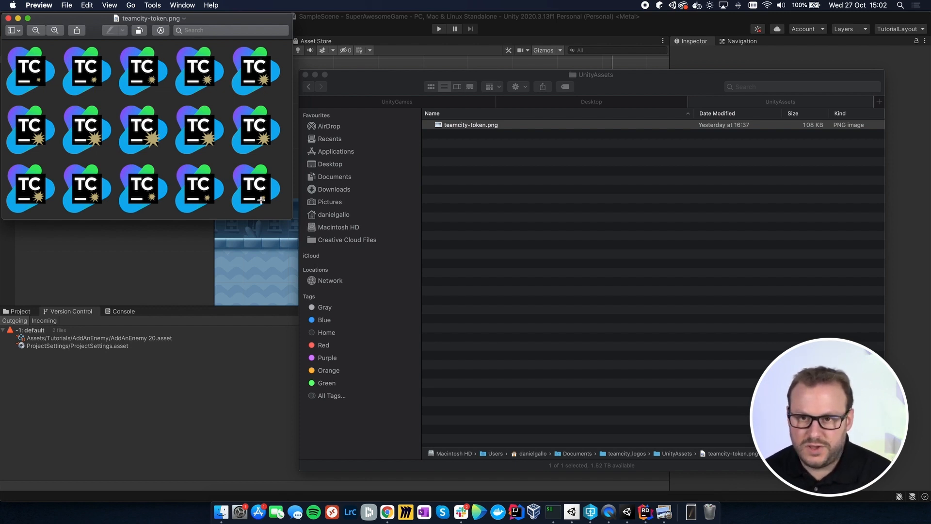
# Step: Close the image preview and import teamcity-token.png from Finder into the project's Assets/Character/Sprites folder in Unity
pyautogui.click(8, 18)
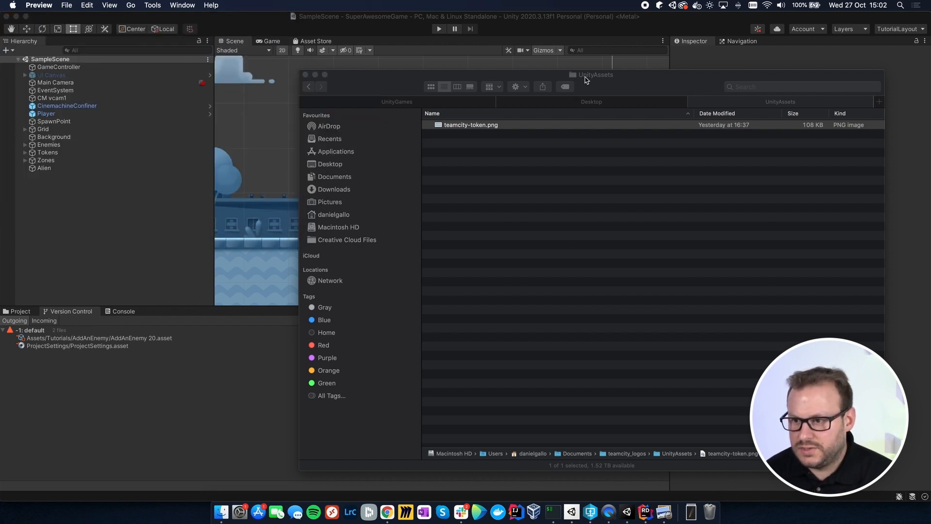
pyautogui.click(596, 24)
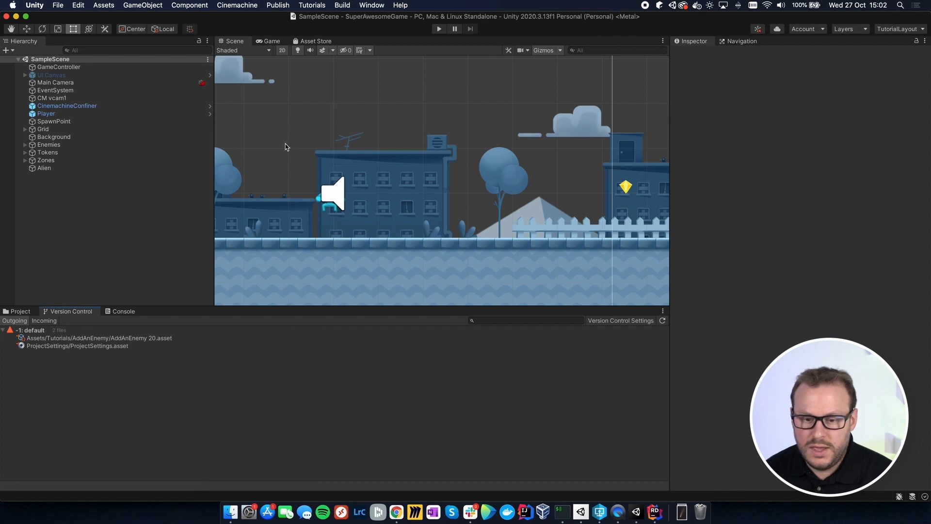
pyautogui.click(20, 311)
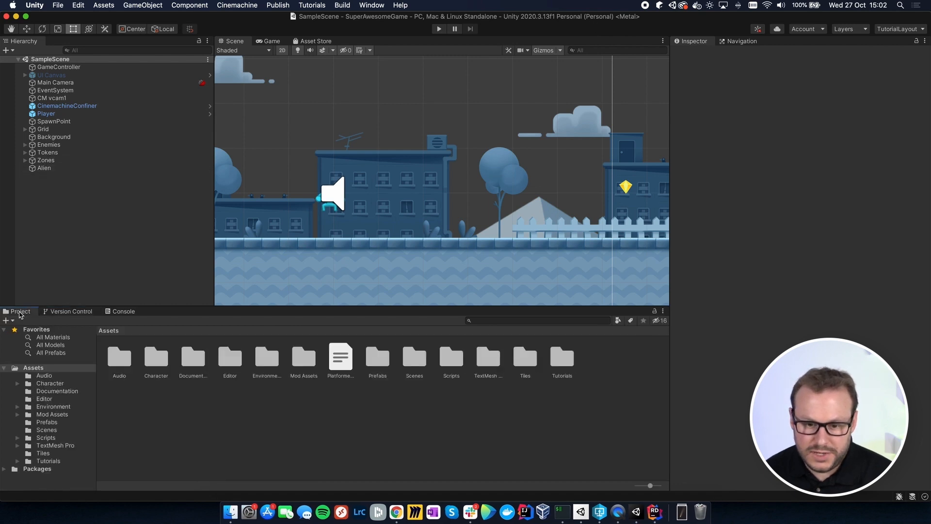
pyautogui.click(18, 384)
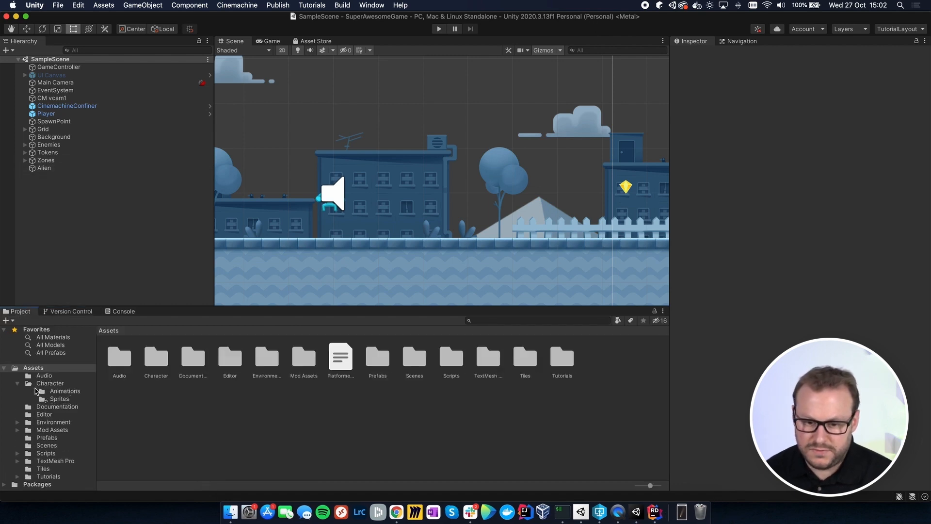
pyautogui.click(60, 398)
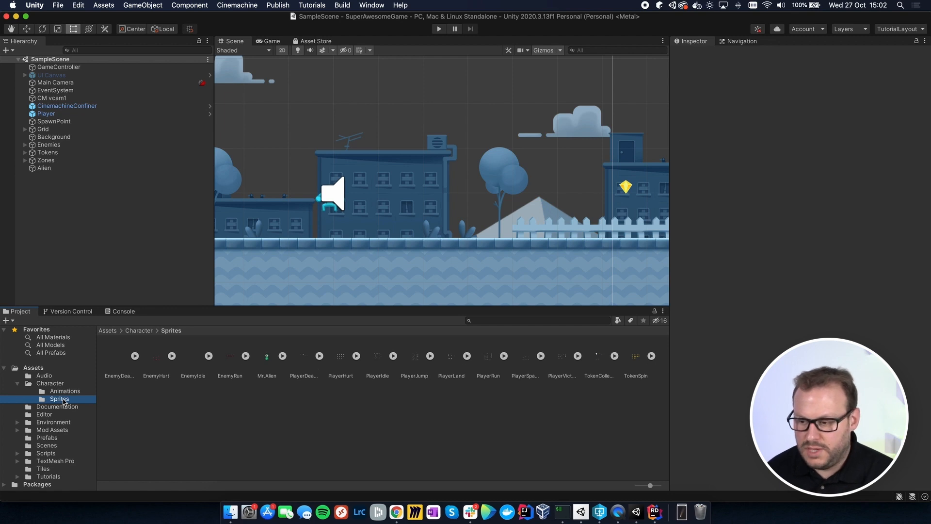
pyautogui.click(230, 512)
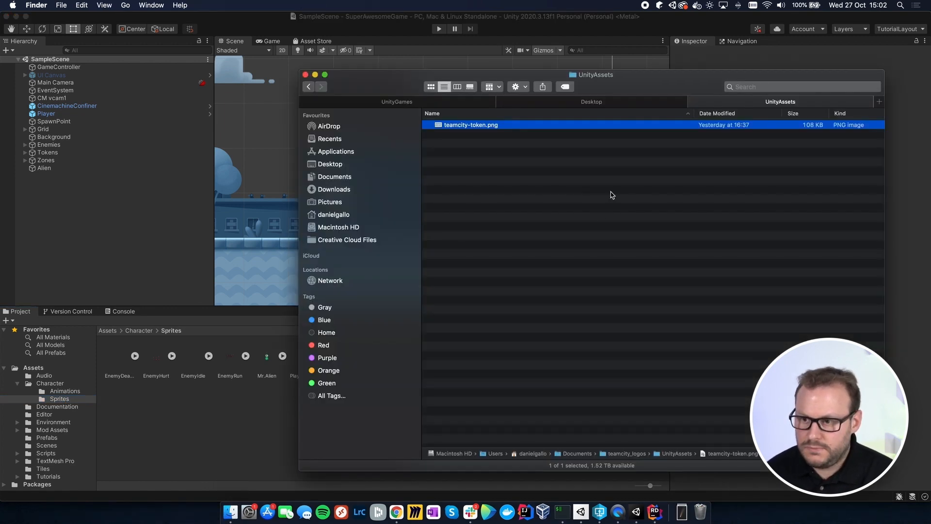
pyautogui.moveTo(510, 127); pyautogui.dragTo(229, 432)
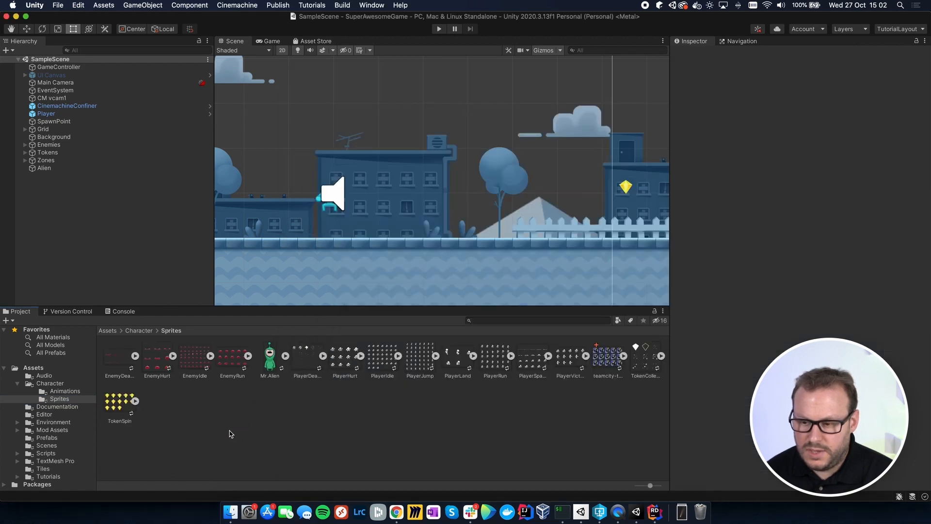
pyautogui.click(604, 360)
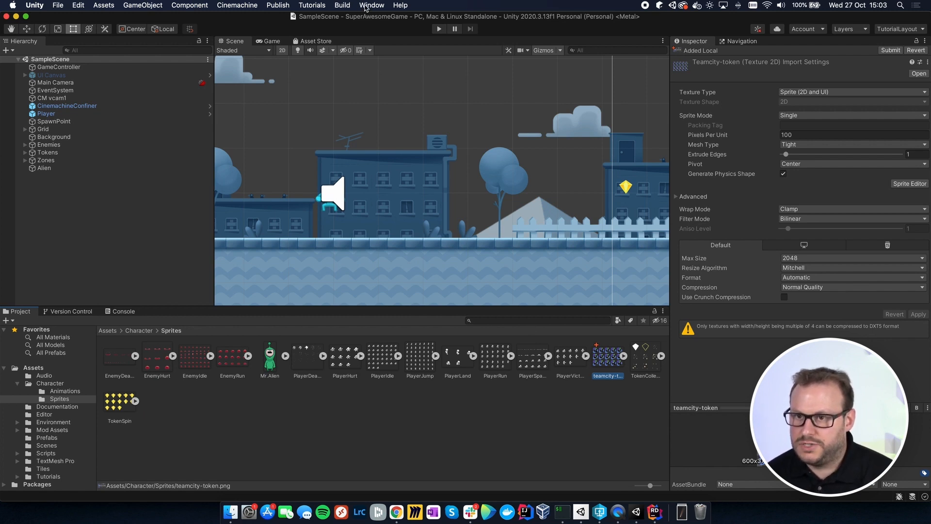
# Step: Install the 2D Sprite 1.0.0 package from the Unity Registry with the Package Manager
pyautogui.click(367, 6)
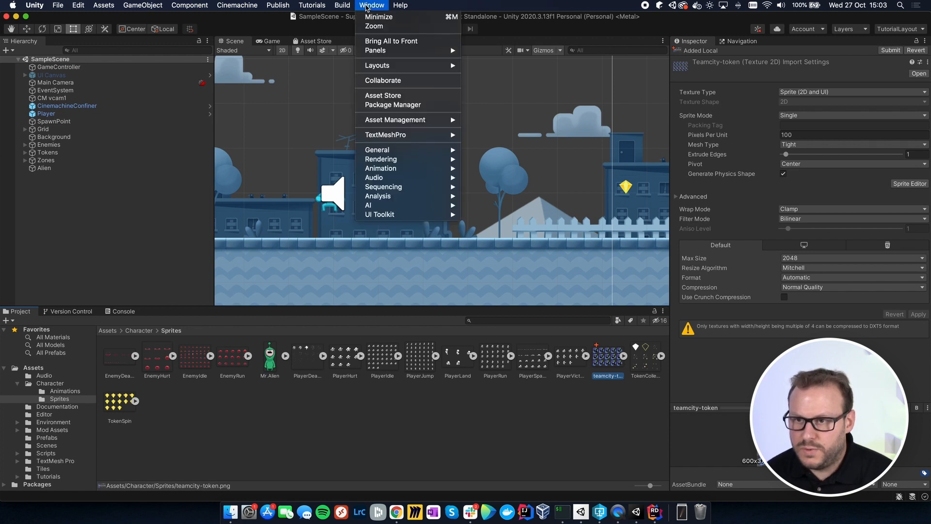
pyautogui.click(384, 106)
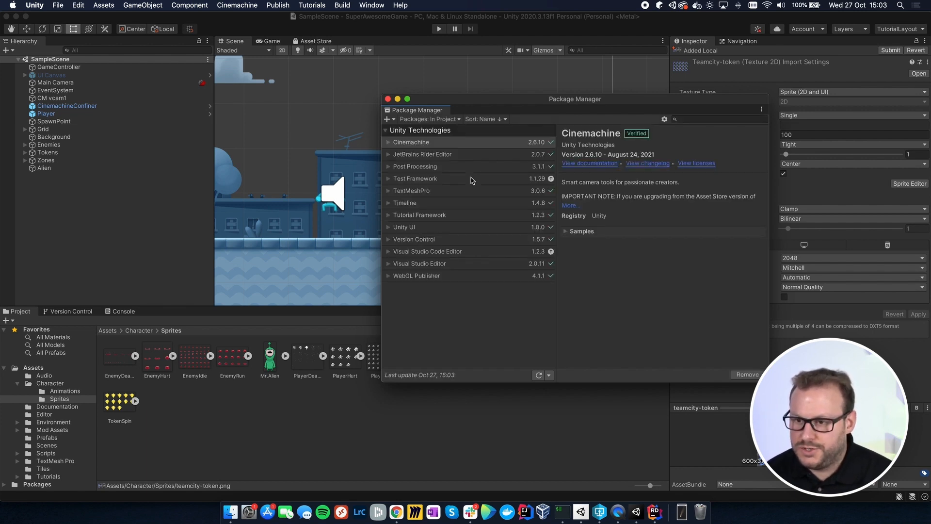
pyautogui.click(452, 120)
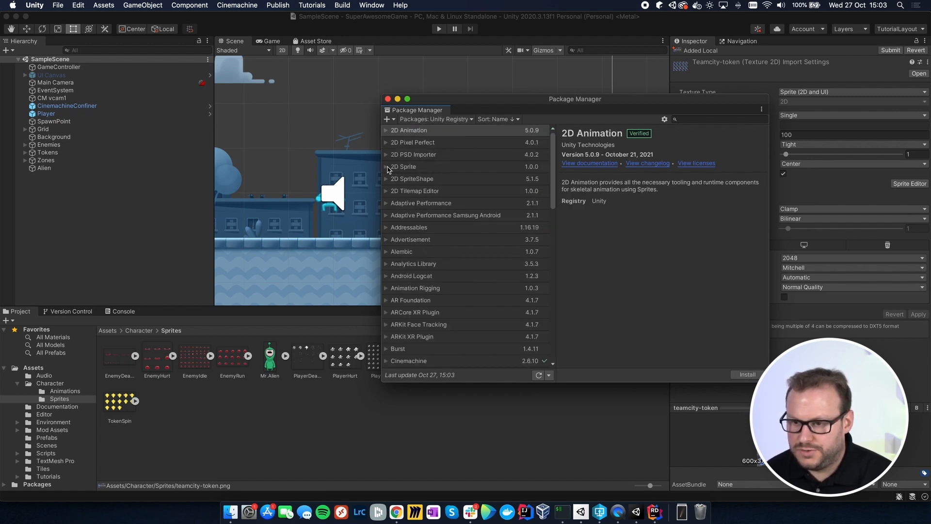
pyautogui.click(387, 168)
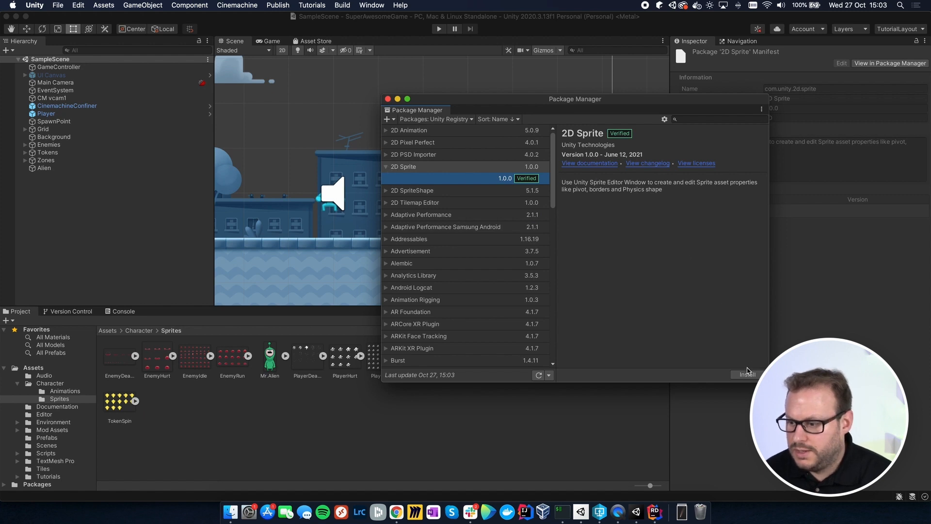
pyautogui.click(747, 376)
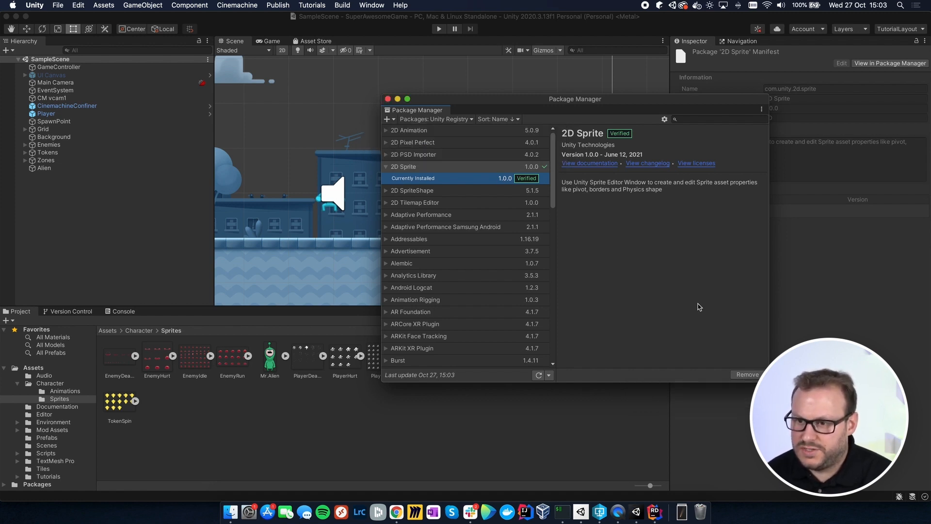
pyautogui.click(388, 99)
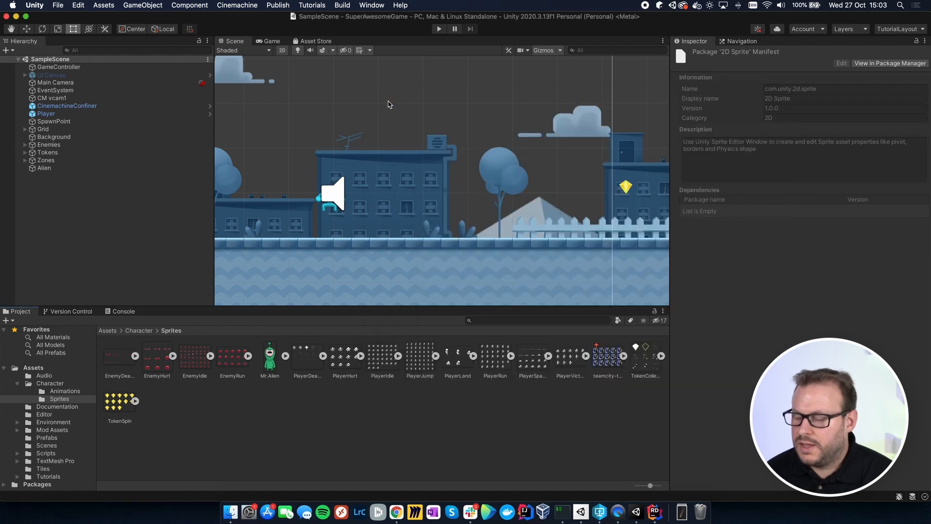
# Step: Set the teamcity-token texture's Sprite Mode to Multiple, apply the import settings and open it in the Sprite Editor
pyautogui.click(609, 359)
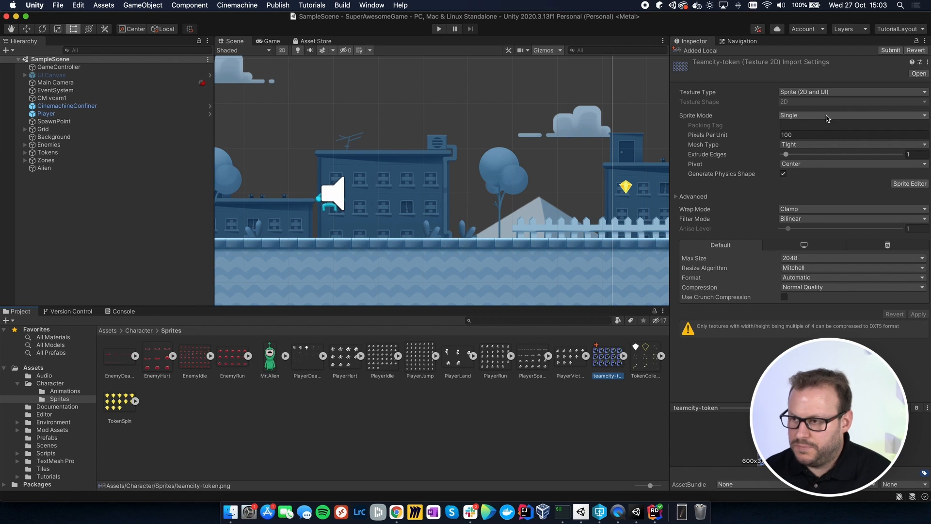
pyautogui.click(828, 118)
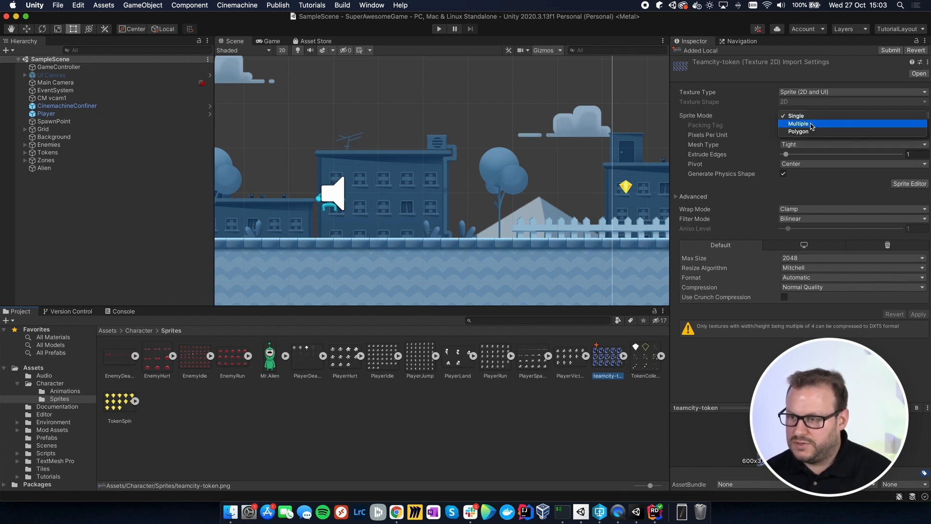
pyautogui.click(812, 125)
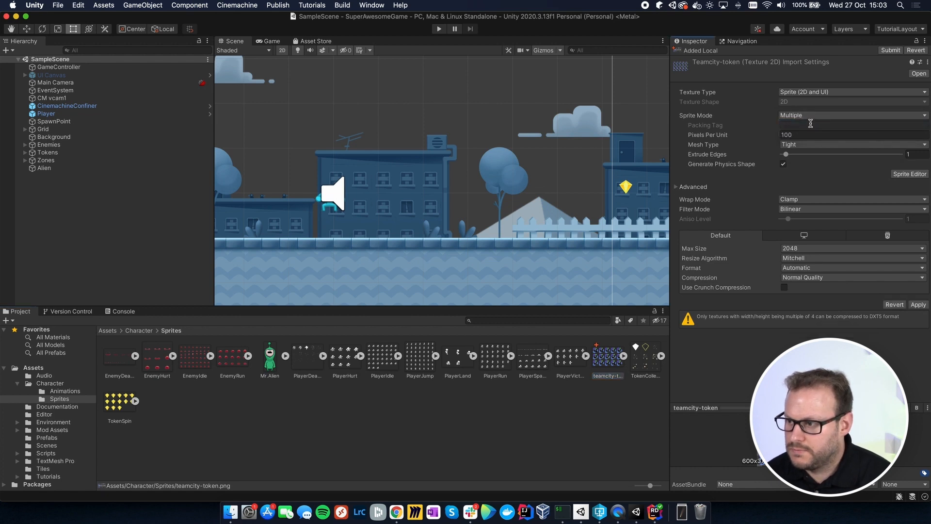
pyautogui.click(910, 173)
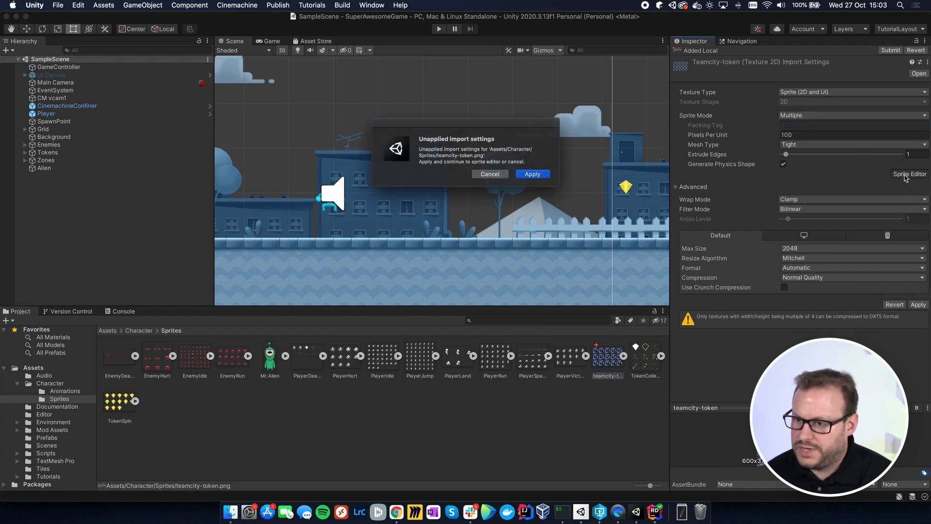
pyautogui.click(538, 176)
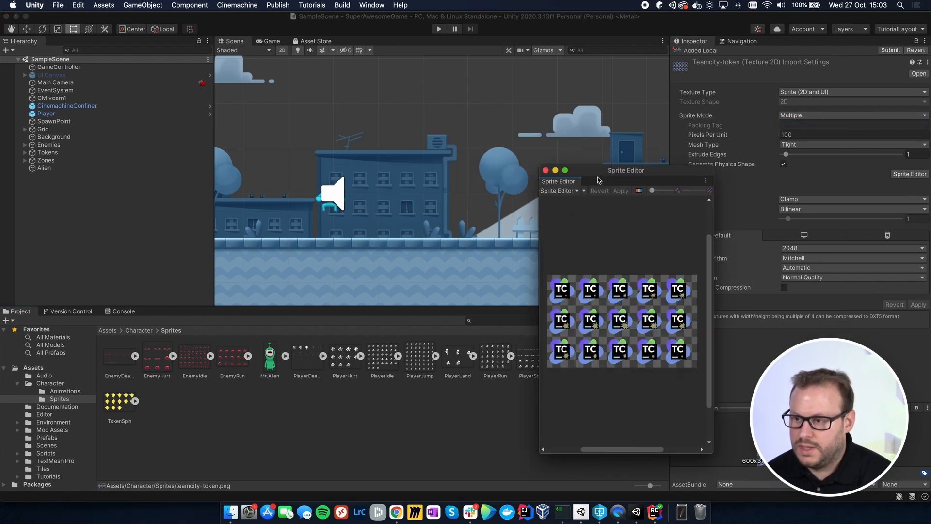
# Step: Slice the teamcity-token sheet using type Automatic, pivot Center and method Delete Existing, apply it, and expand the resulting sprites in the Sprites folder
pyautogui.moveTo(607, 170); pyautogui.dragTo(313, 127)
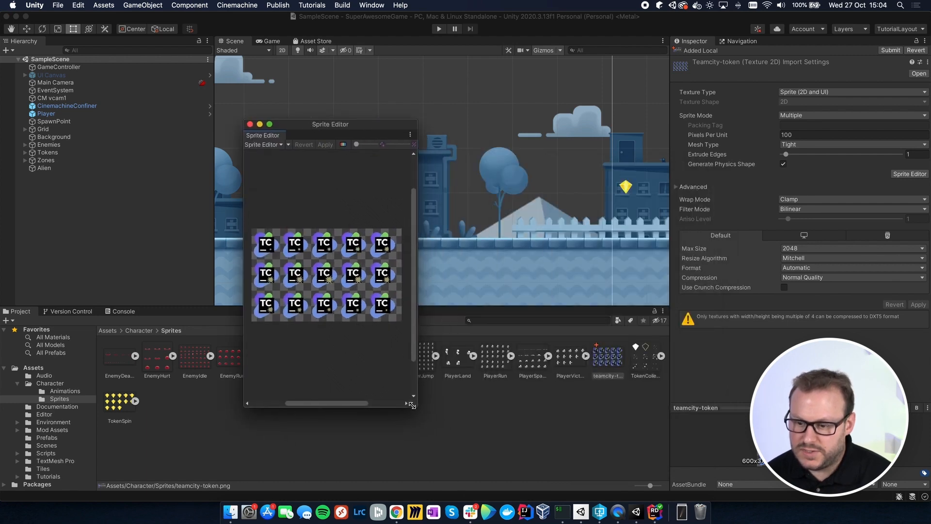
pyautogui.moveTo(414, 406); pyautogui.dragTo(627, 456)
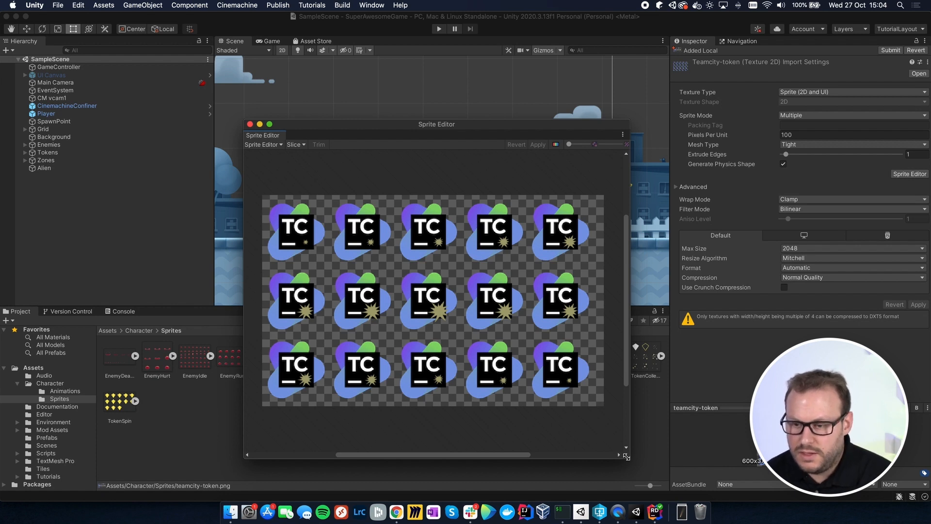
pyautogui.click(301, 146)
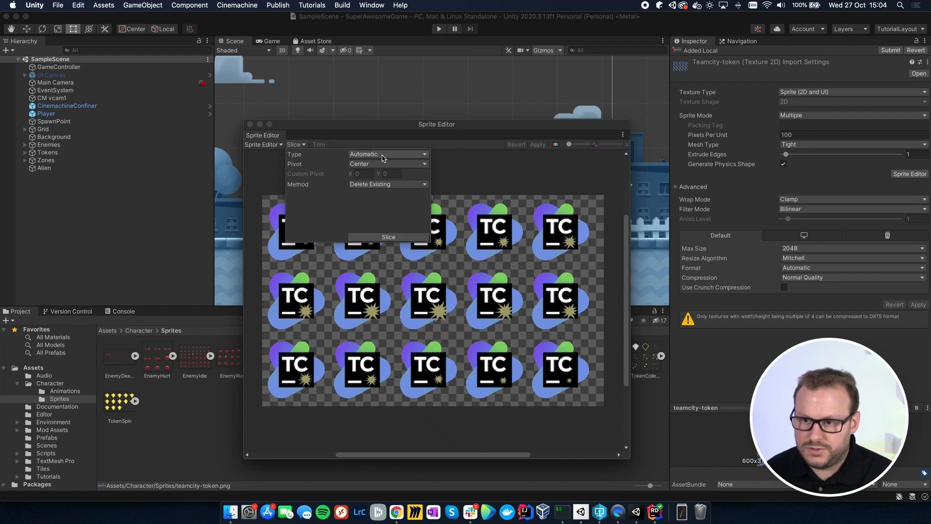
pyautogui.click(388, 238)
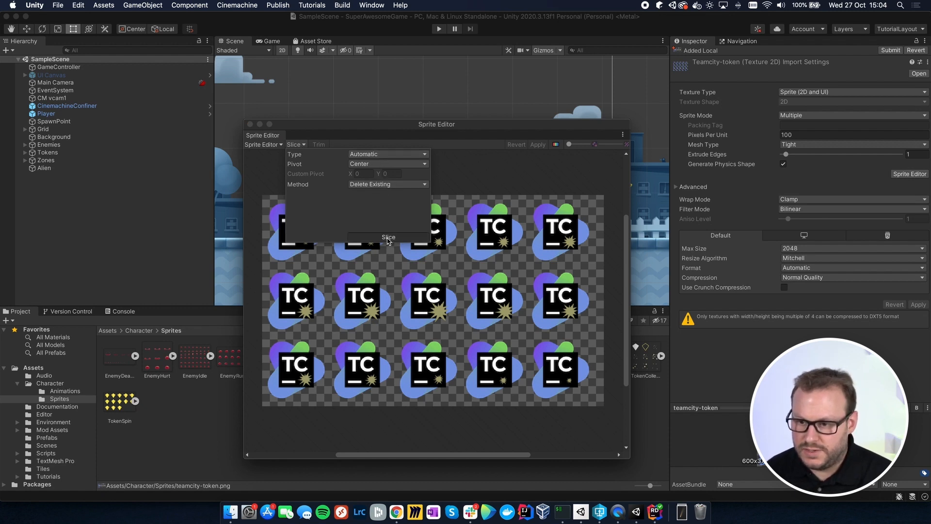
pyautogui.click(469, 182)
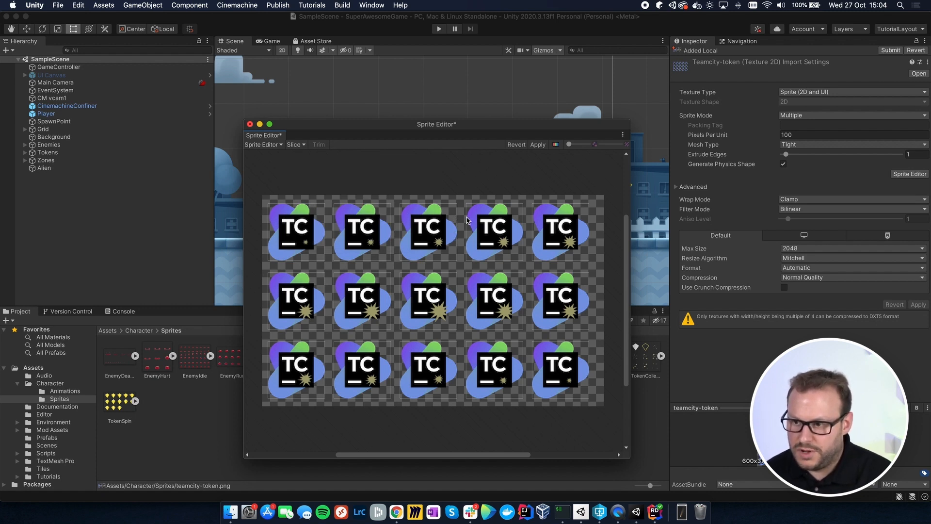
pyautogui.click(537, 145)
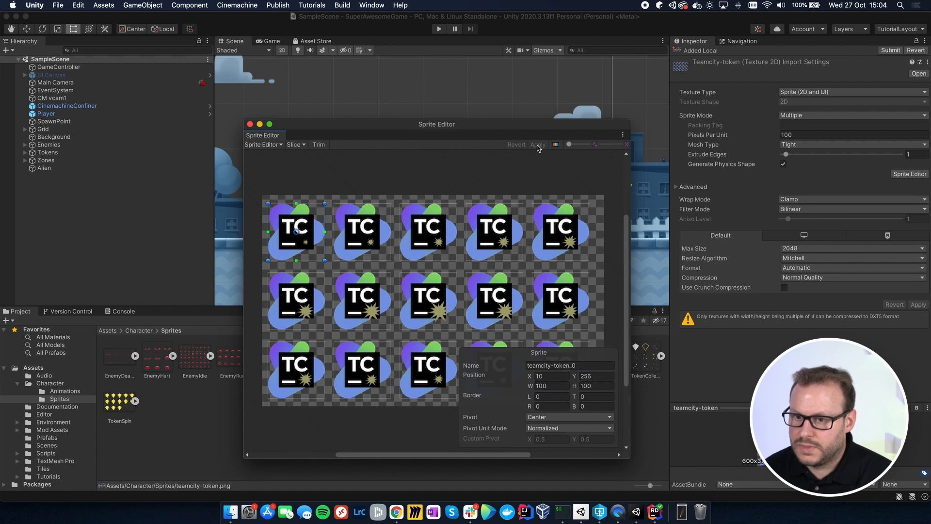
pyautogui.click(251, 124)
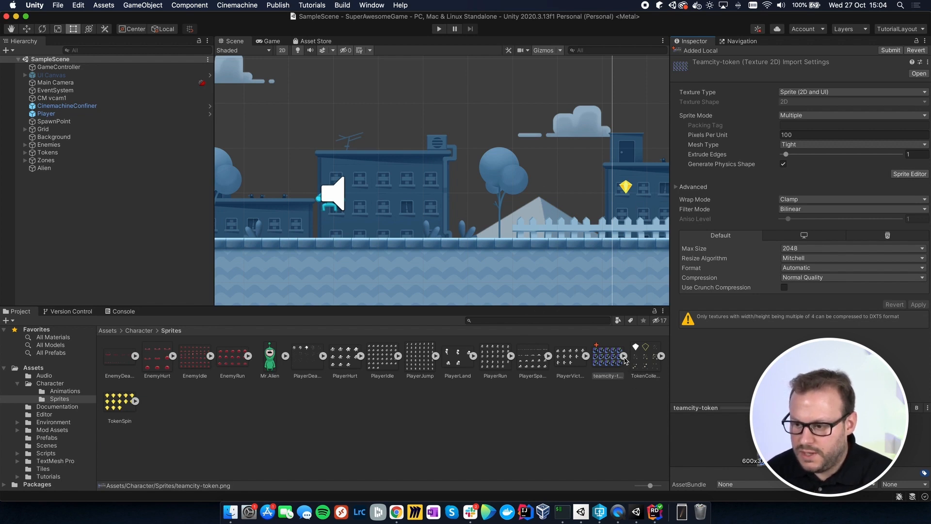
pyautogui.click(624, 357)
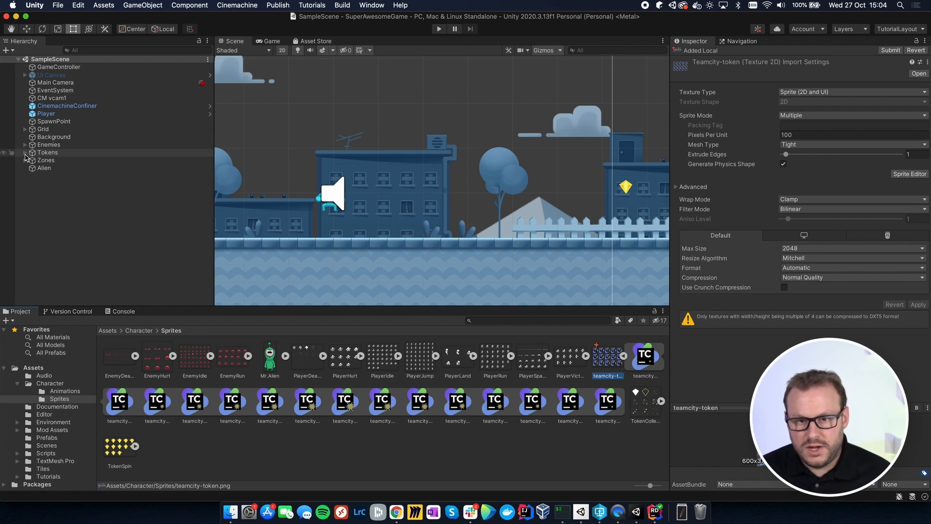
# Step: Select all Token objects under Tokens in the scene and set their Sprite Renderer sprite to teamcity-token_0
pyautogui.click(25, 153)
pyautogui.click(60, 161)
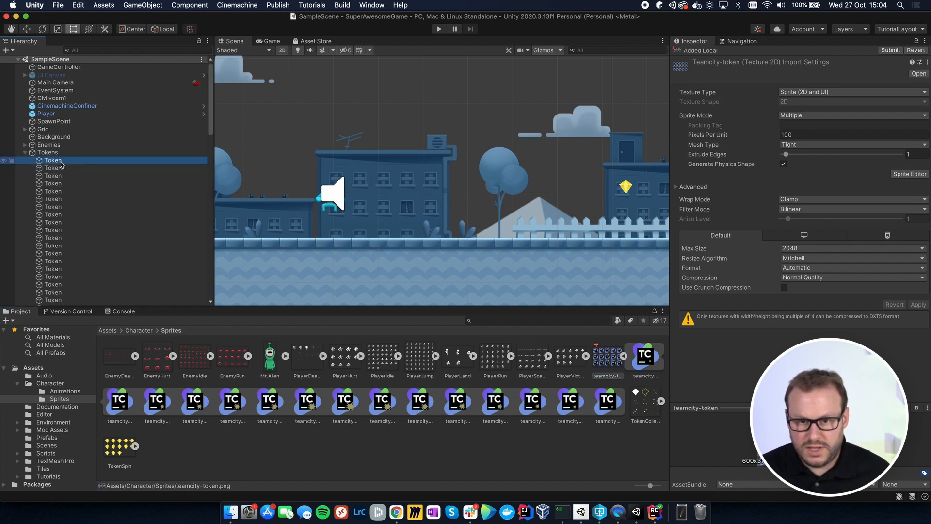
pyautogui.click(55, 168)
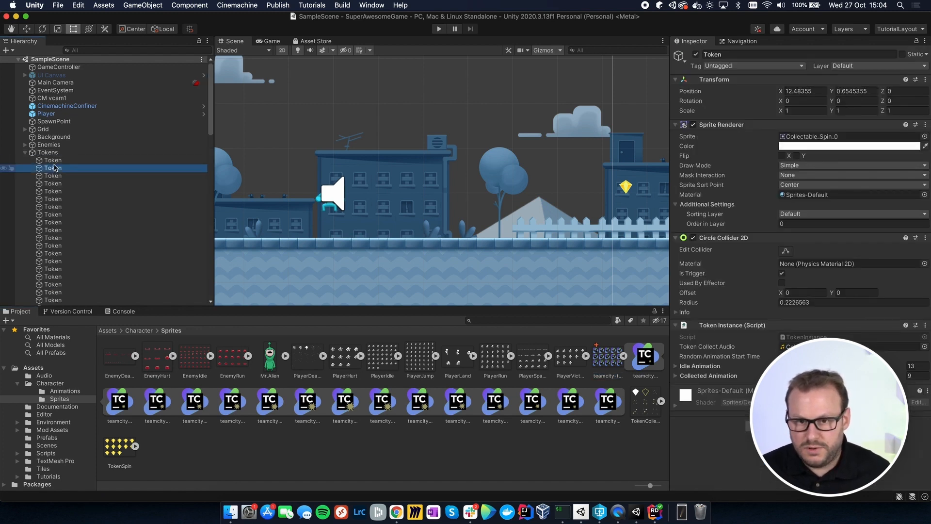
pyautogui.click(53, 162)
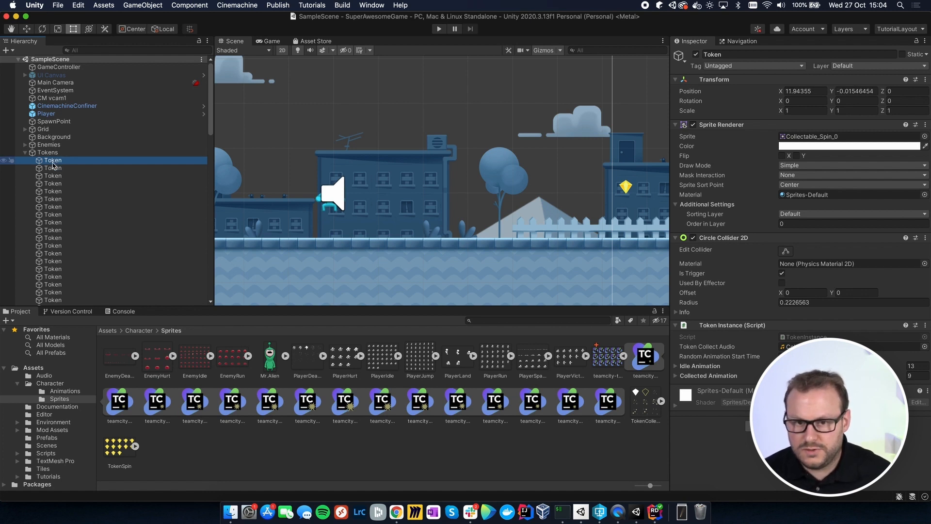
pyautogui.scroll(-10, 53, 165)
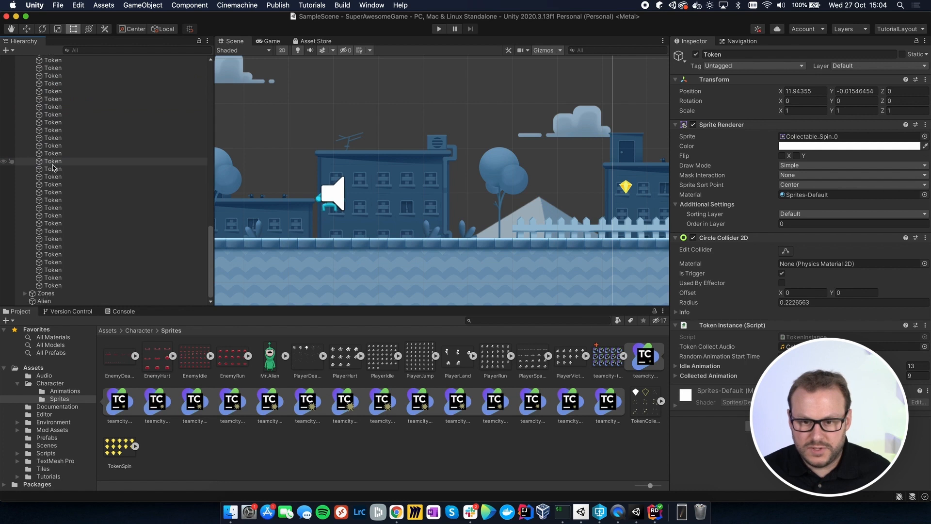
pyautogui.keyDown('shift'); pyautogui.click(51, 286); pyautogui.keyUp('shift')
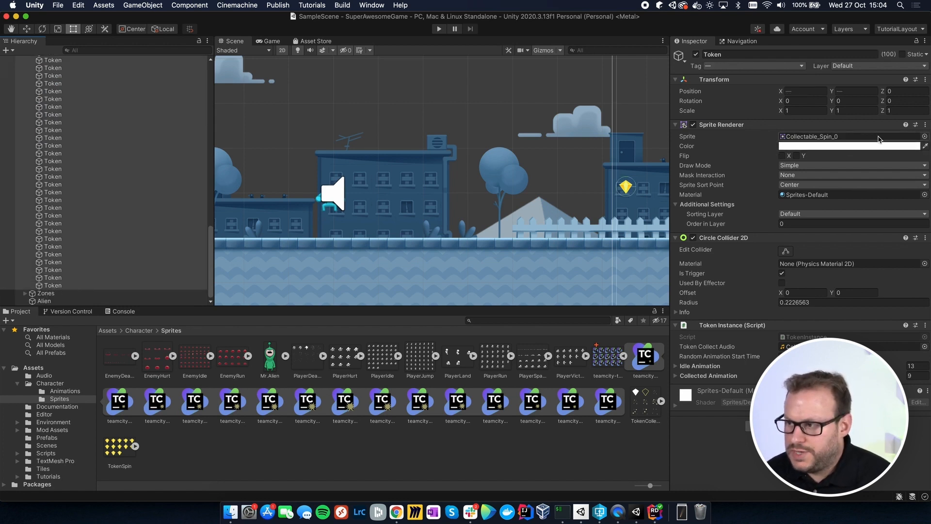
pyautogui.click(925, 137)
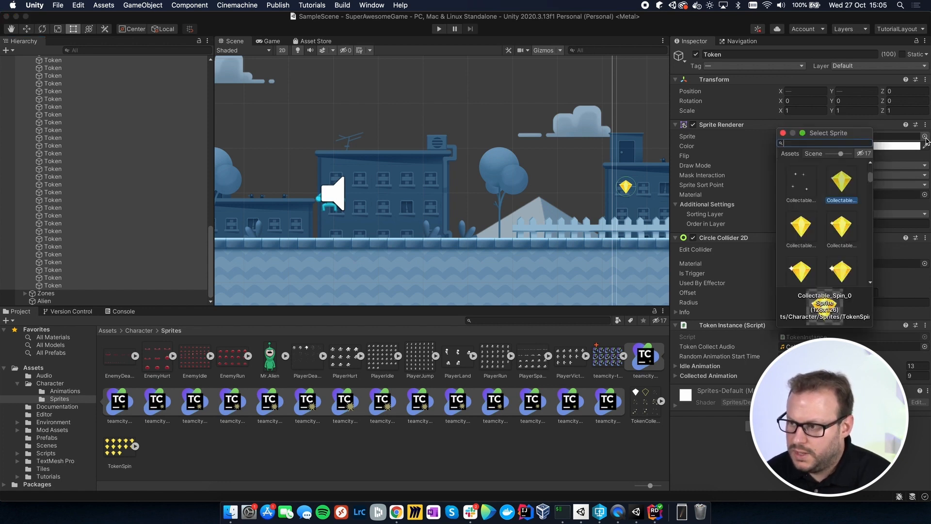
pyautogui.write('team')
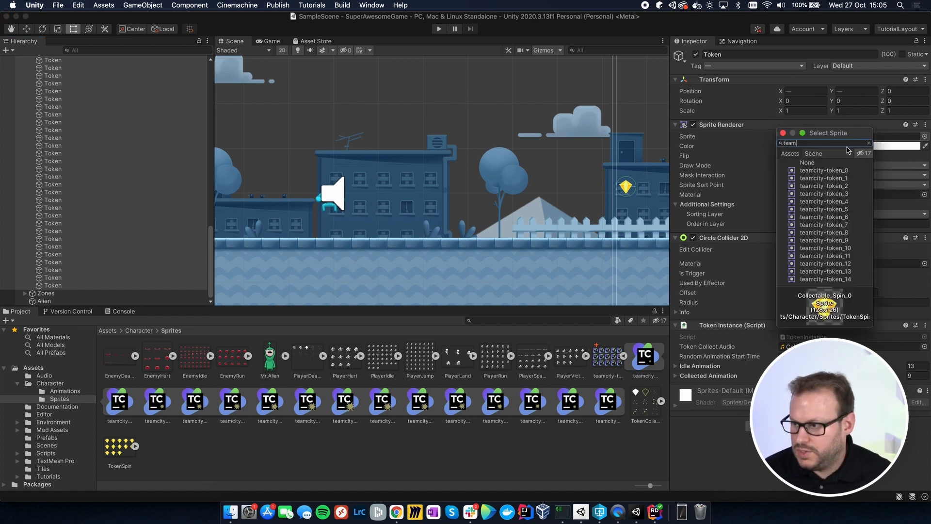
pyautogui.click(827, 171)
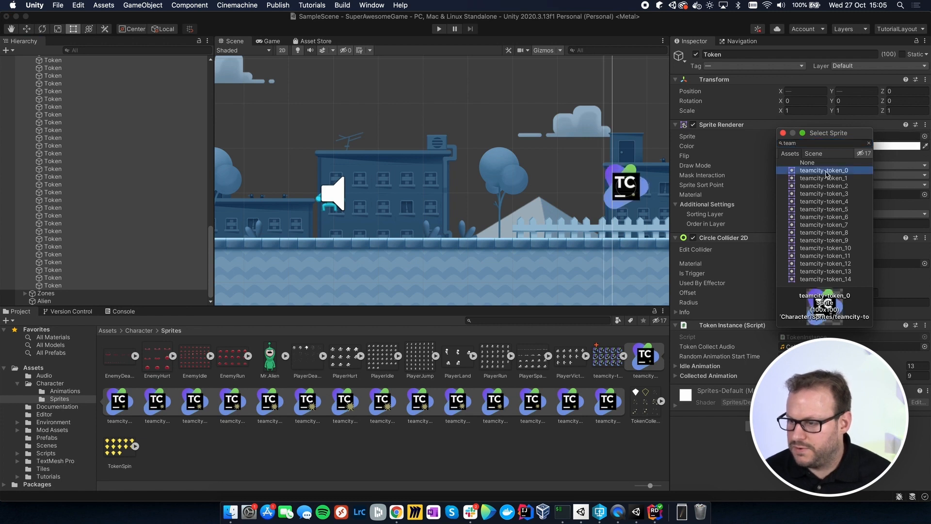
# Step: Set the X and Y scale of all selected Token objects to 0.5 and look over the resized tokens in the scene
pyautogui.click(784, 134)
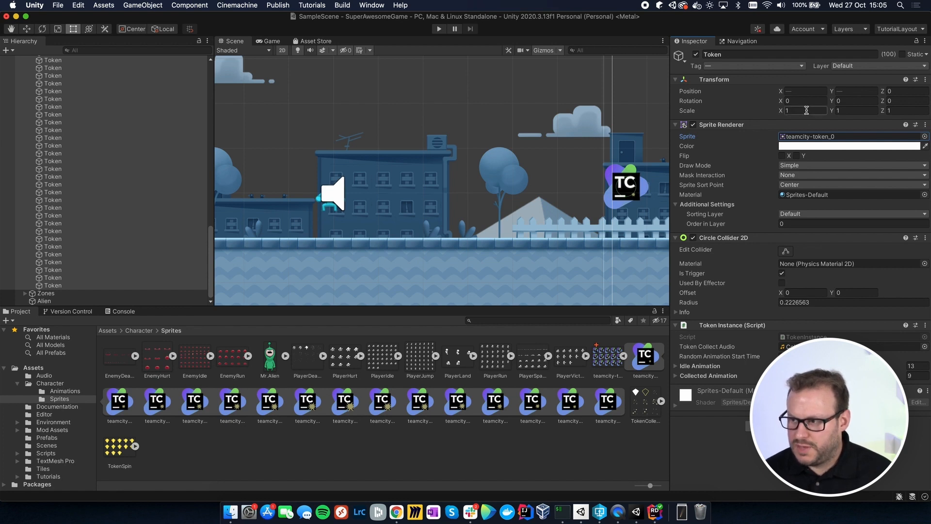
pyautogui.click(806, 110)
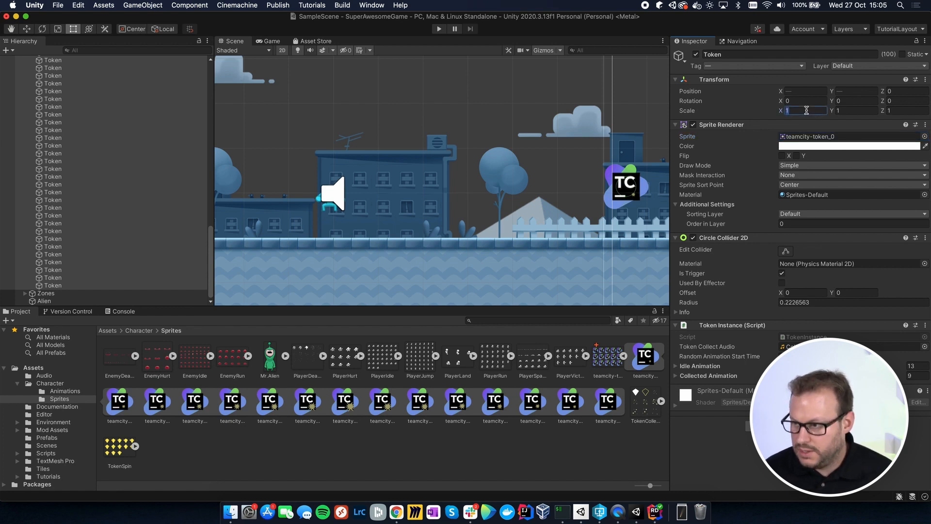
pyautogui.write('0.5')
pyautogui.press('Tab')
pyautogui.write('0.5')
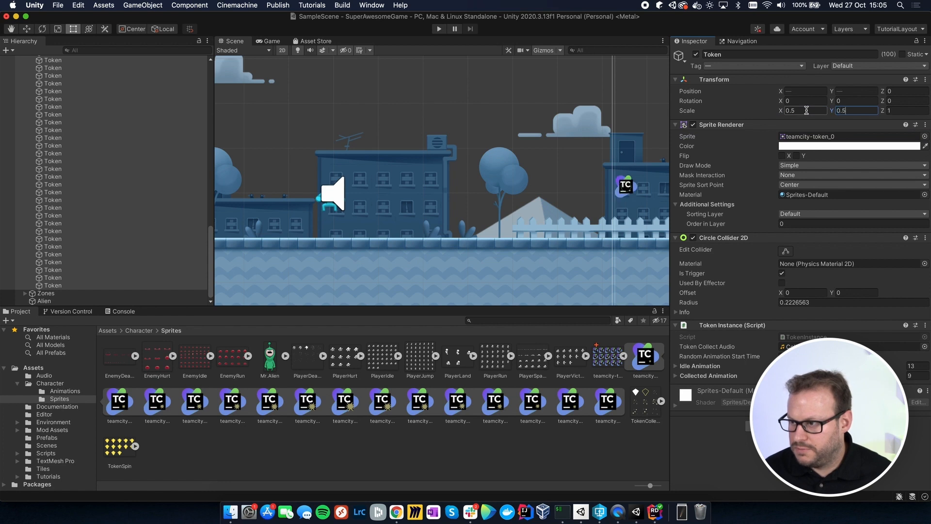
pyautogui.press('Tab')
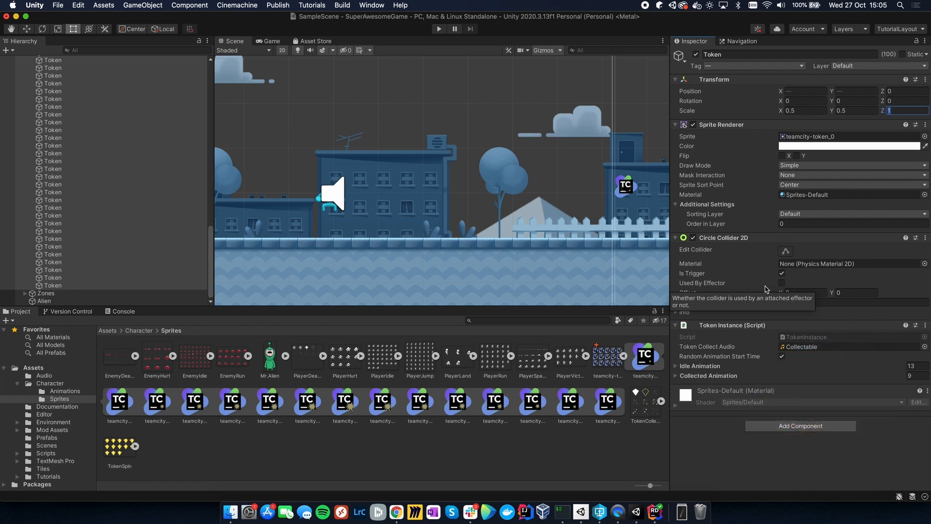
pyautogui.moveTo(579, 277); pyautogui.dragTo(372, 268)
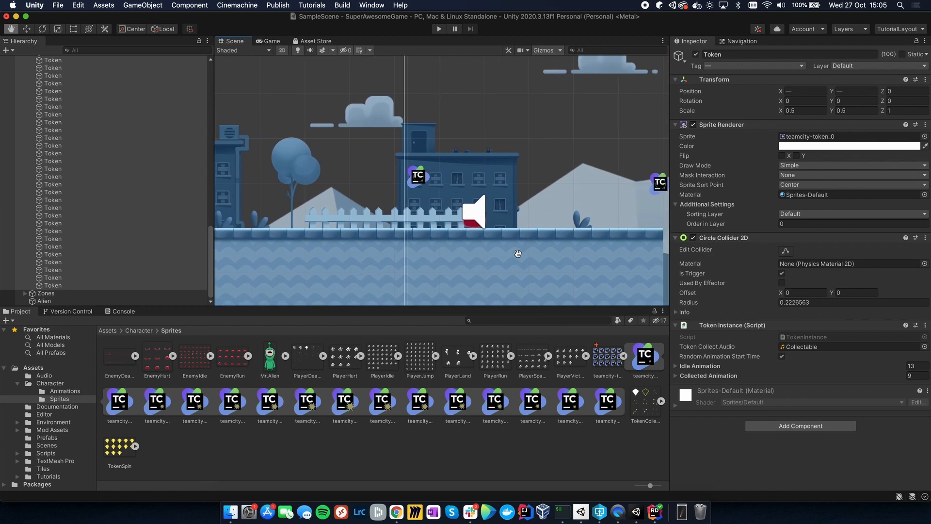
pyautogui.moveTo(517, 254); pyautogui.dragTo(405, 246)
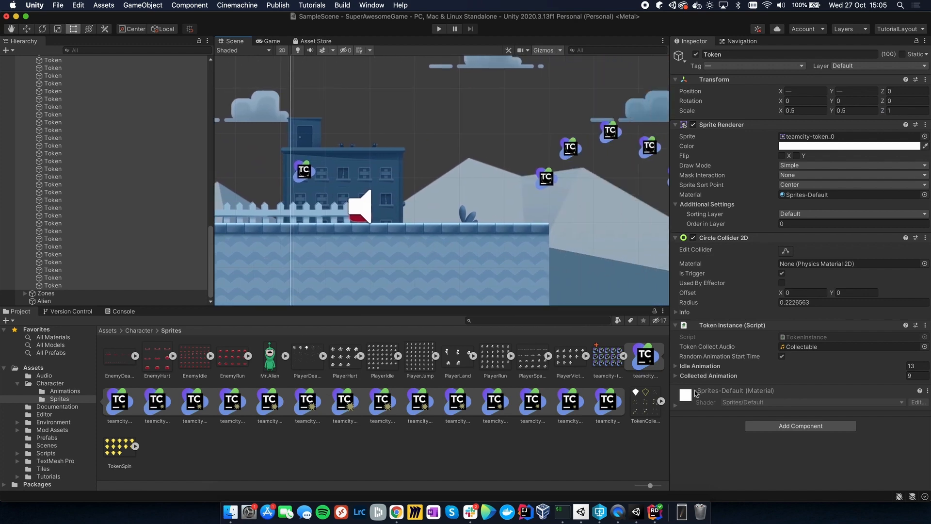
# Step: Expand the Idle Animation list of the selected tokens' Token Instance script and set its size to 15
pyautogui.click(676, 366)
pyautogui.scroll(-3, 745, 379)
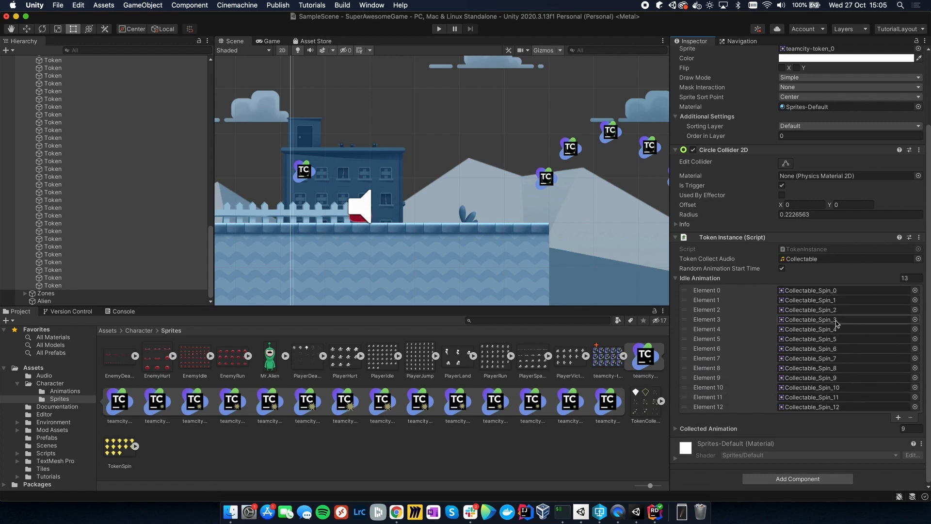
pyautogui.click(913, 280)
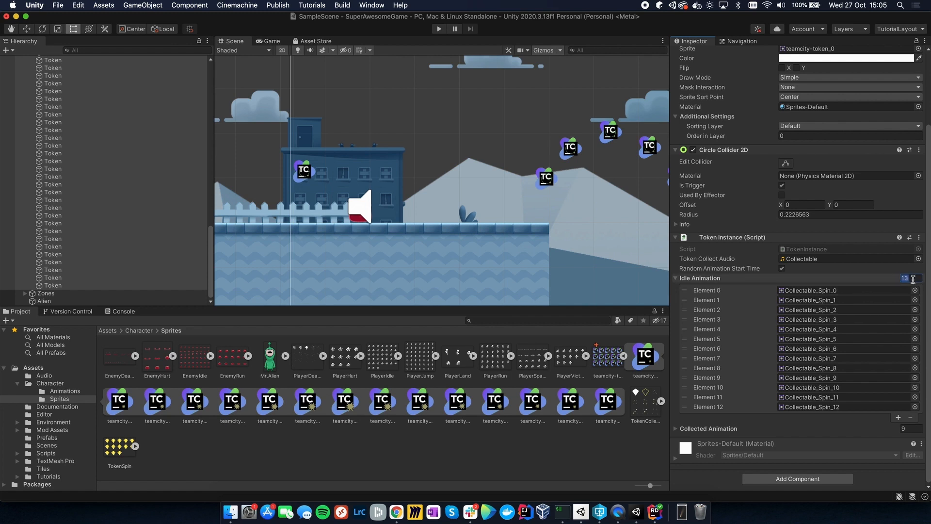
pyautogui.write('15')
pyautogui.press('Return')
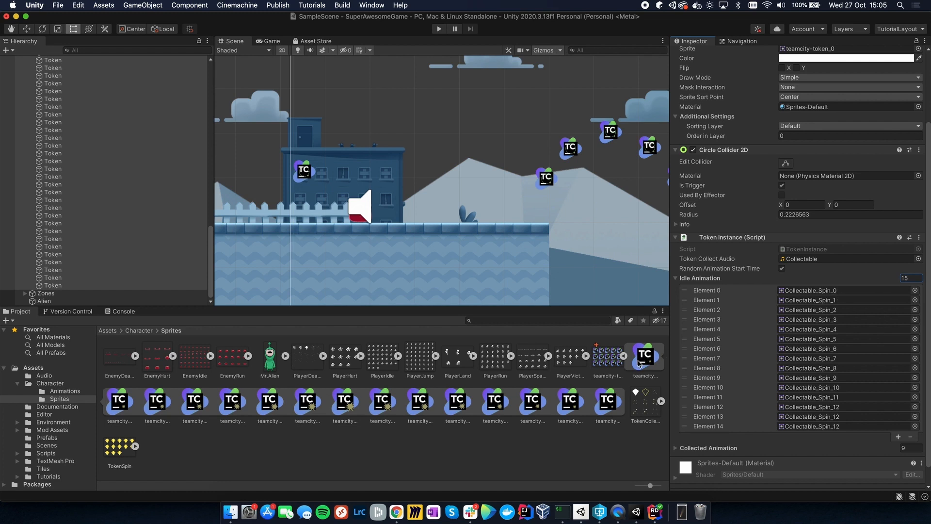
# Step: With all Token objects reselected, fill the Idle Animation elements in order with the teamcity-token sprites, starting at teamcity-token_0, and save the scene
pyautogui.click(643, 361)
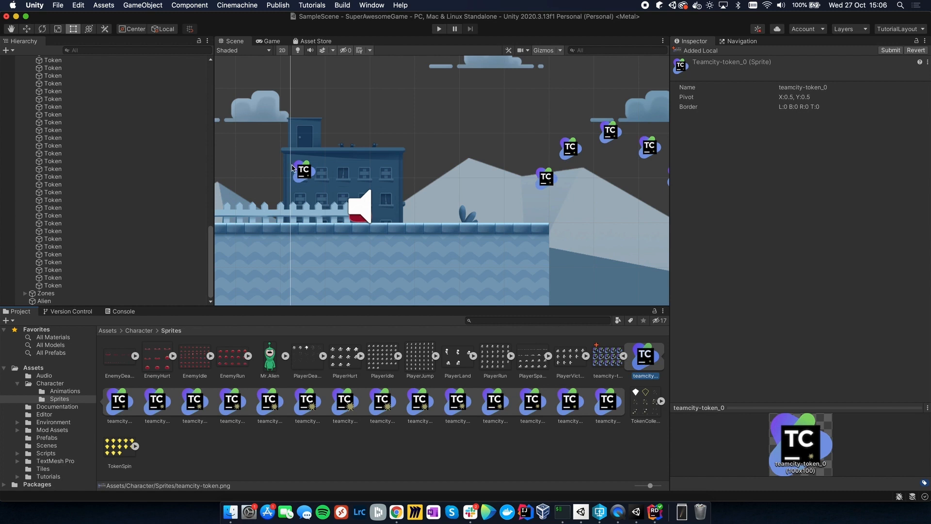
pyautogui.click(71, 286)
pyautogui.scroll(5, 71, 288)
pyautogui.scroll(5, 71, 287)
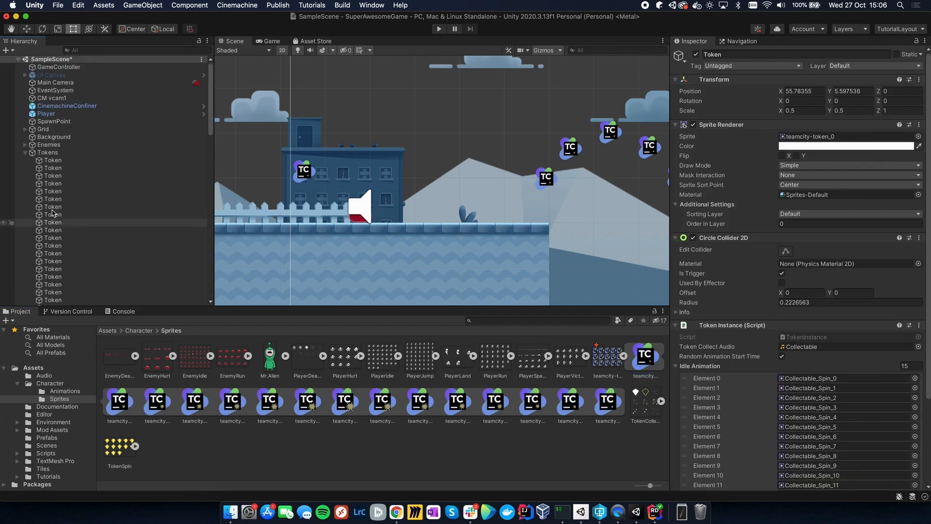
pyautogui.keyDown('shift'); pyautogui.click(54, 164); pyautogui.keyUp('shift')
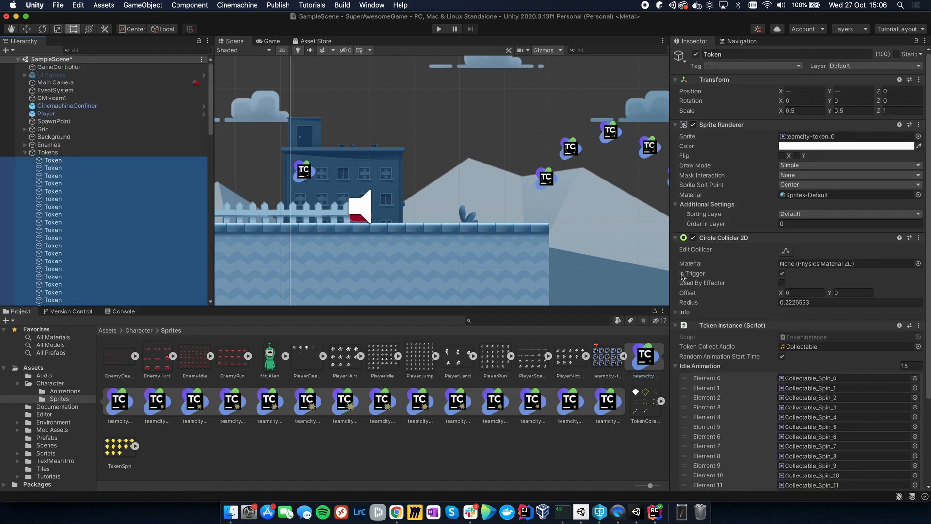
pyautogui.scroll(-5, 776, 285)
pyautogui.moveTo(652, 359); pyautogui.dragTo(825, 271)
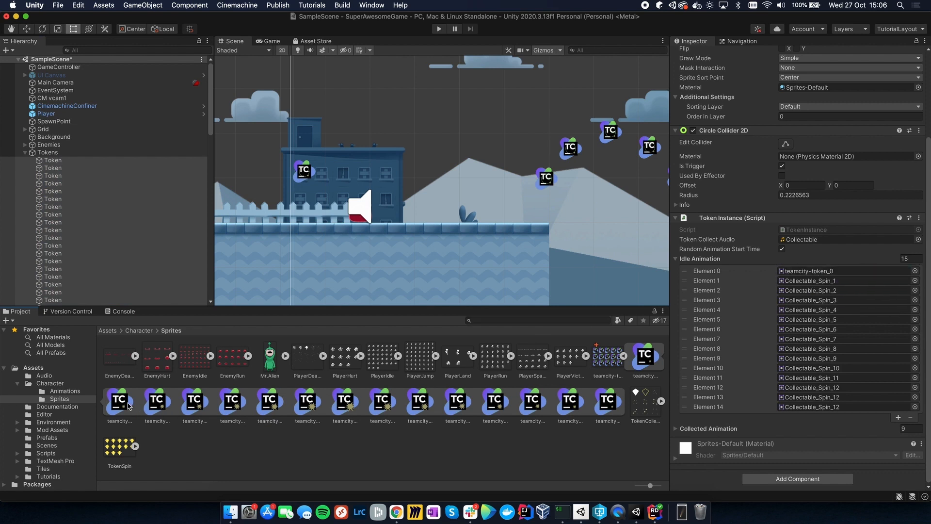
pyautogui.moveTo(120, 403); pyautogui.dragTo(815, 285)
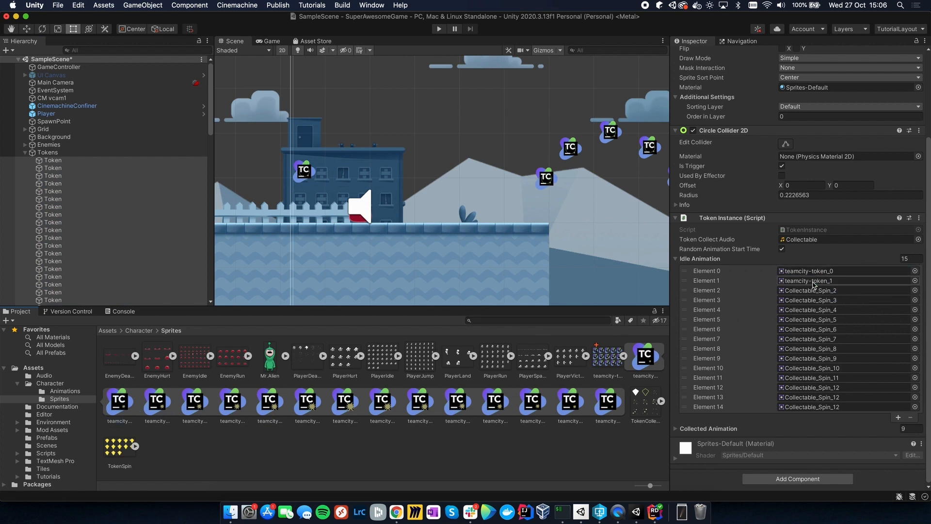
pyautogui.moveTo(156, 402); pyautogui.dragTo(808, 290)
pyautogui.moveTo(198, 401); pyautogui.dragTo(825, 300)
pyautogui.moveTo(233, 402); pyautogui.dragTo(816, 311)
pyautogui.moveTo(272, 404); pyautogui.dragTo(795, 347)
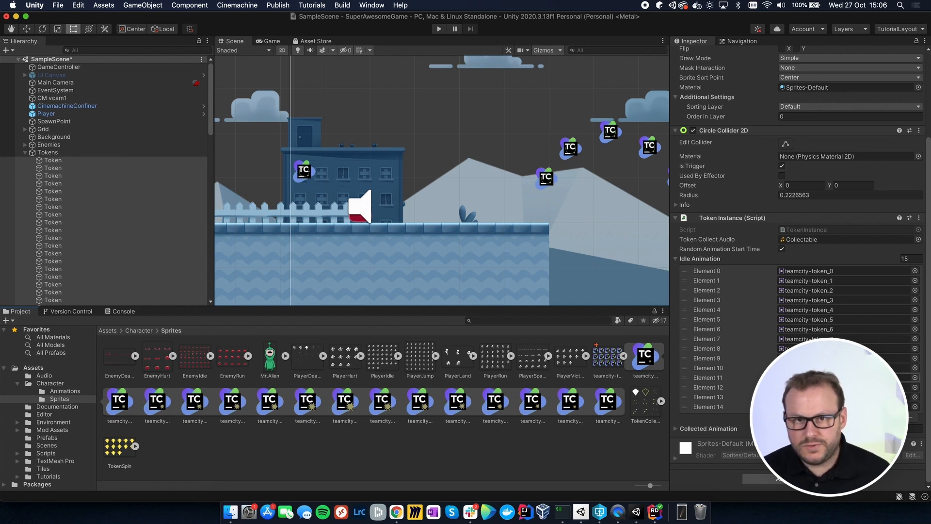
pyautogui.press('super+s')
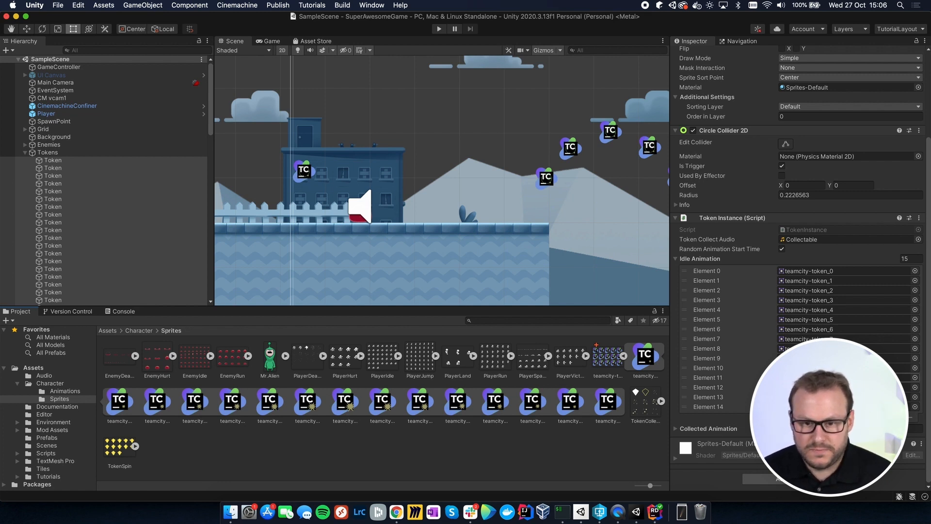
# Step: Submit the default changelist to version control with the description "Changed the tokens"
pyautogui.click(56, 312)
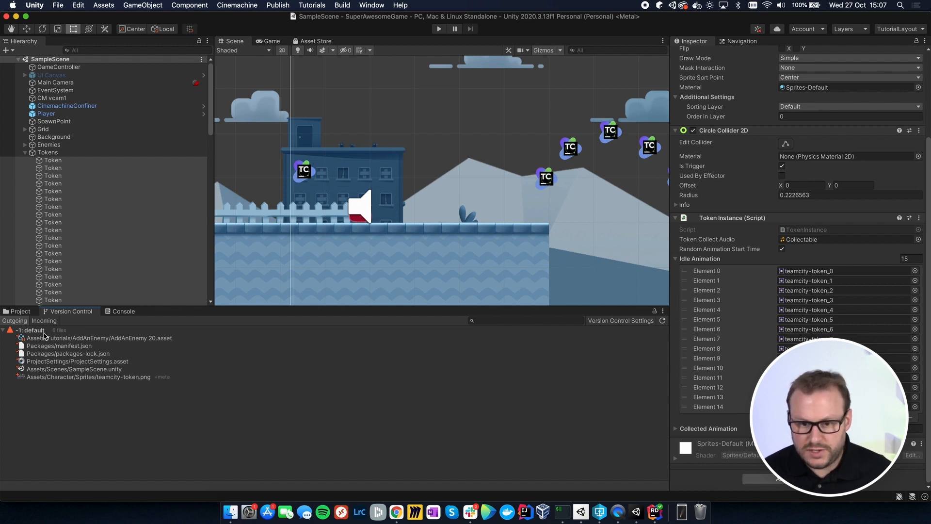
pyautogui.rightClick(42, 331)
pyautogui.click(57, 336)
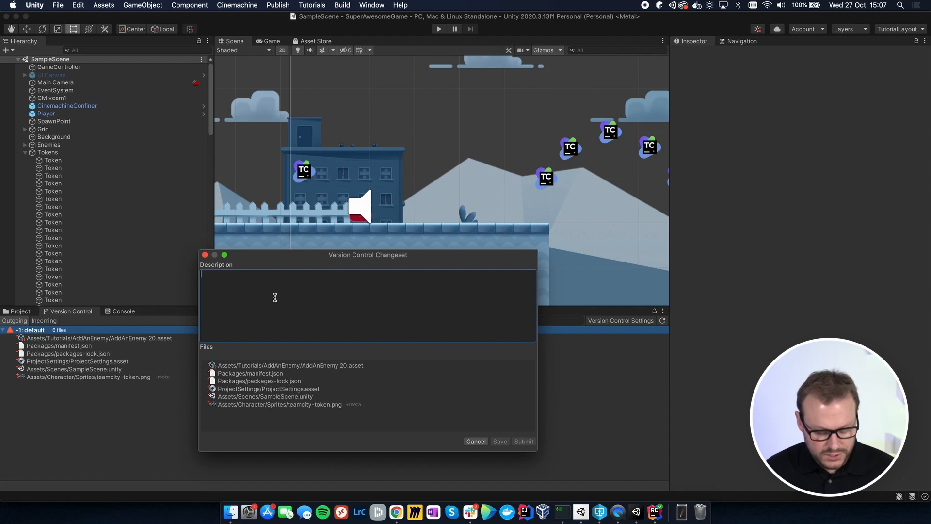
pyautogui.write('Changed the tokens')
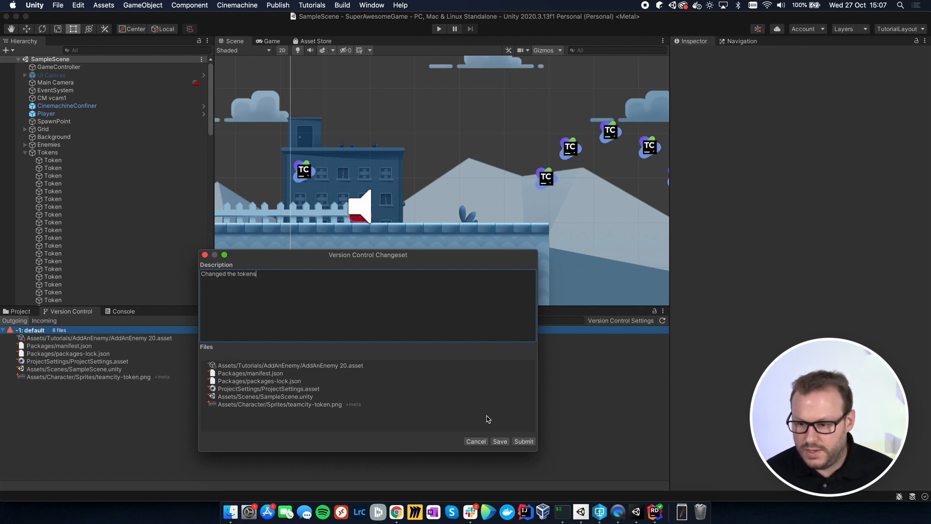
pyautogui.click(526, 441)
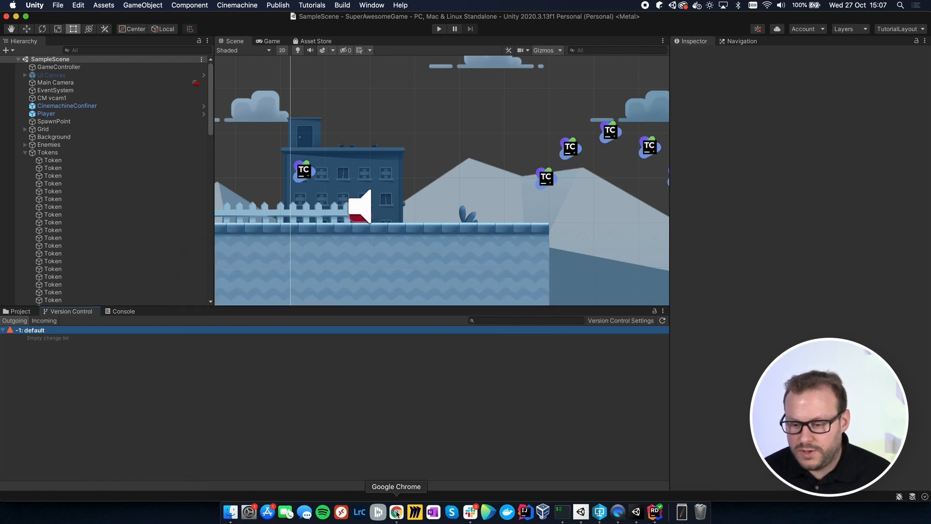
# Step: Switch to TeamCity in Chrome, check the pending change on Build macOS and open its running build #2
pyautogui.click(396, 512)
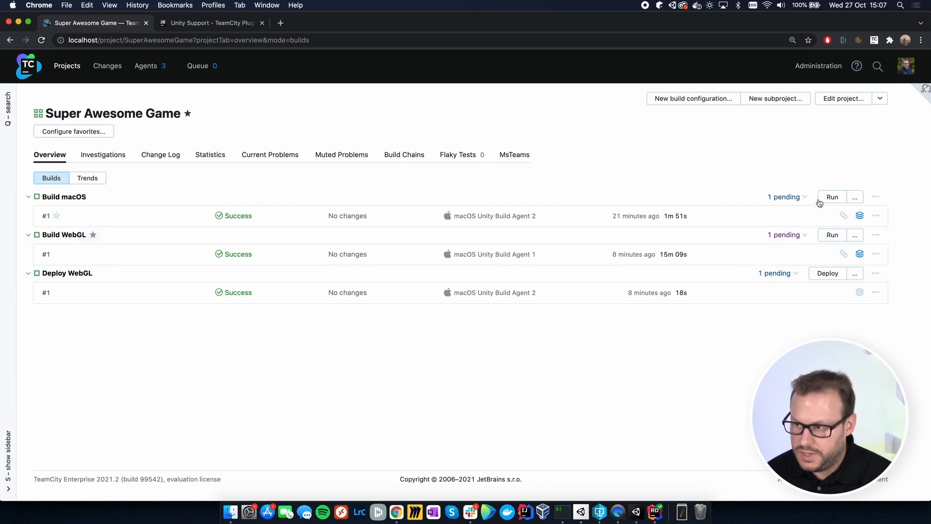
pyautogui.click(801, 198)
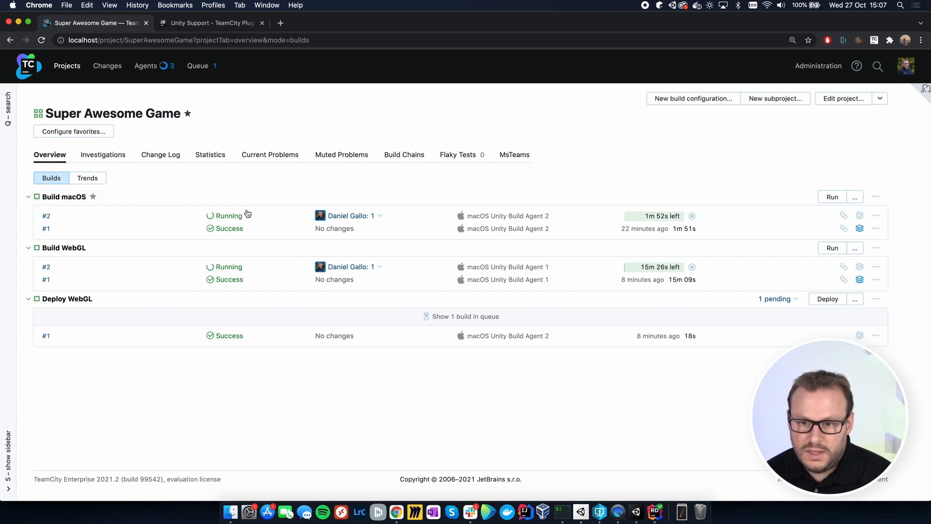
pyautogui.click(226, 216)
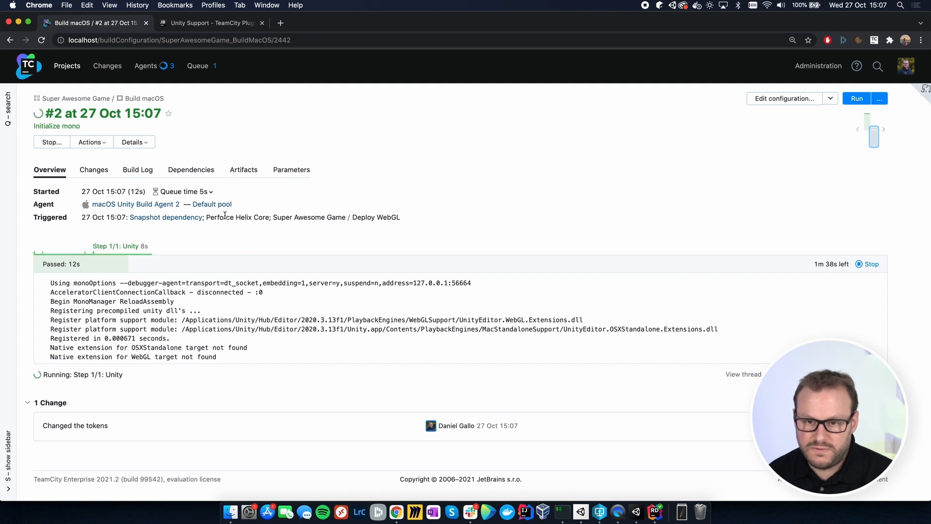
# Step: Examine the build log of Build macOS #2, expanding the Step 1/1: Unity section
pyautogui.click(138, 169)
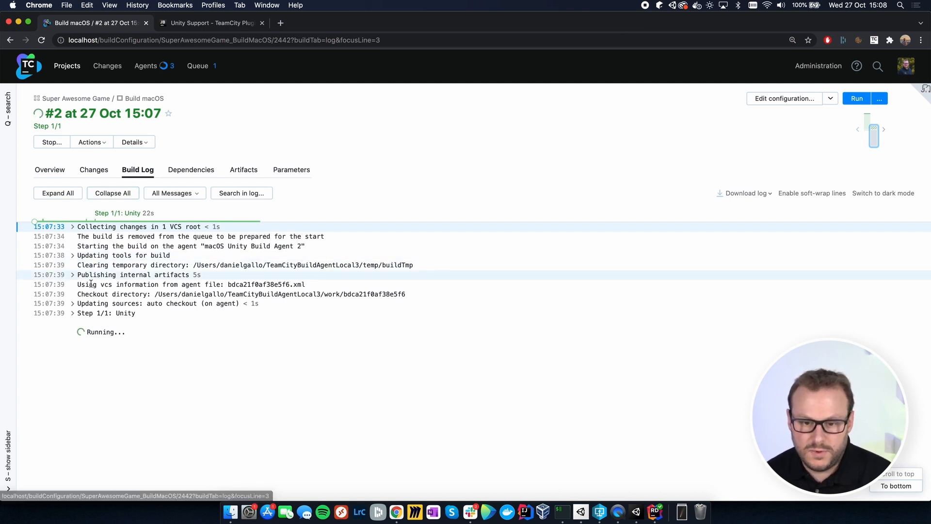
pyautogui.click(73, 313)
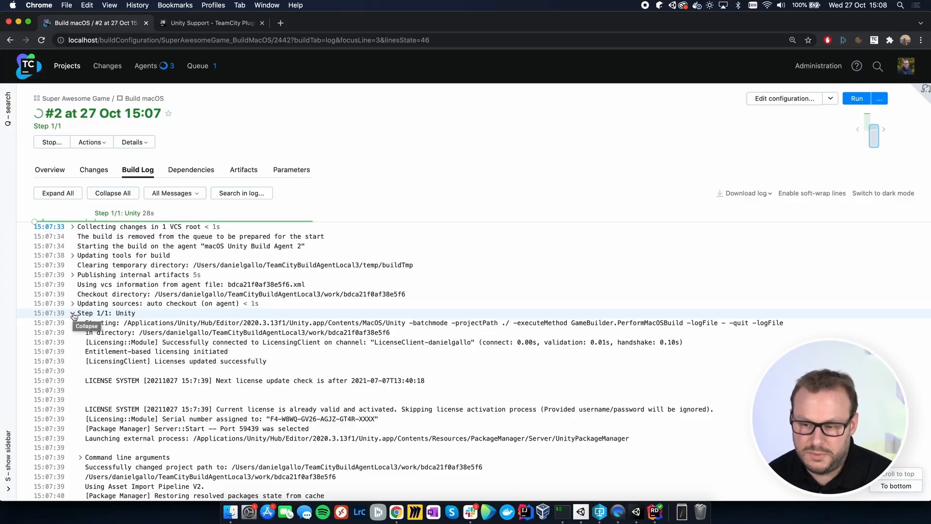
pyautogui.scroll(-15, 233, 318)
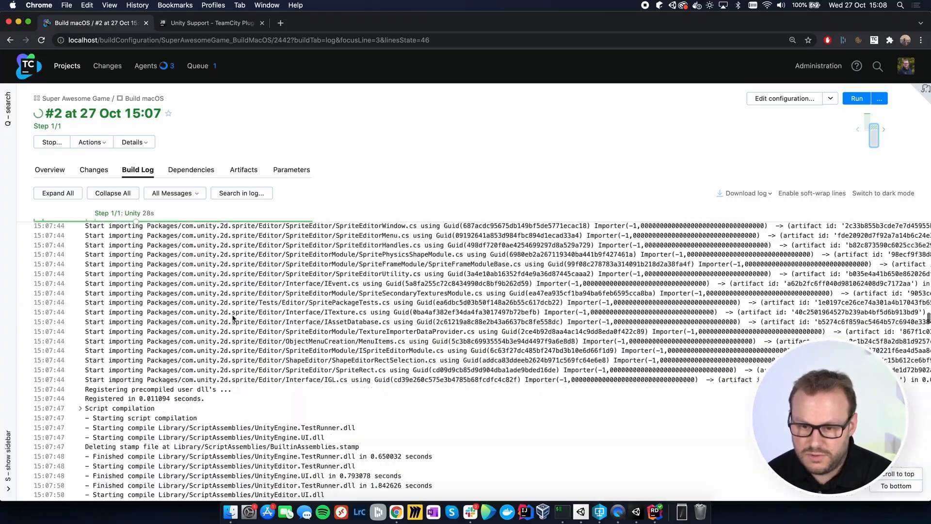
pyautogui.scroll(5, 233, 318)
pyautogui.scroll(10, 233, 318)
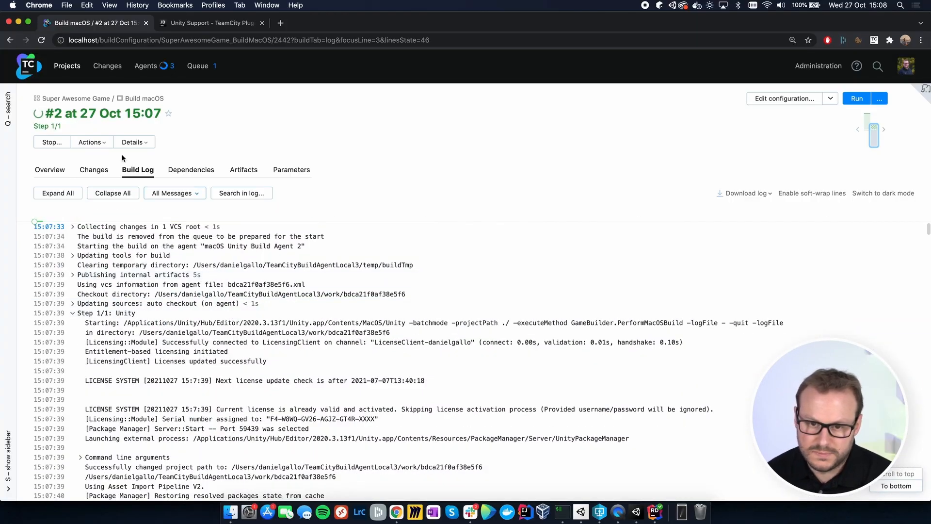
# Step: Review the files in the build's "Changed the tokens" change and inspect the diff of Packages/packages-lock.json
pyautogui.click(50, 170)
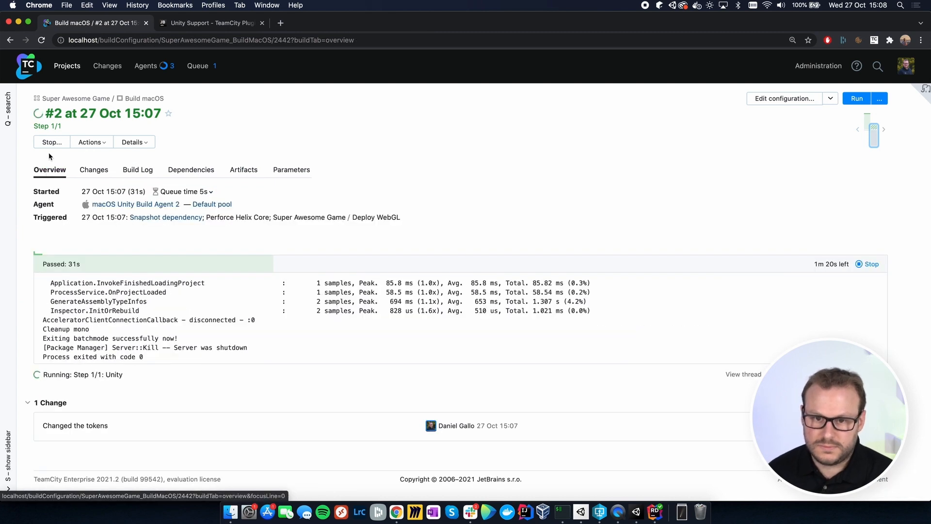
pyautogui.click(90, 170)
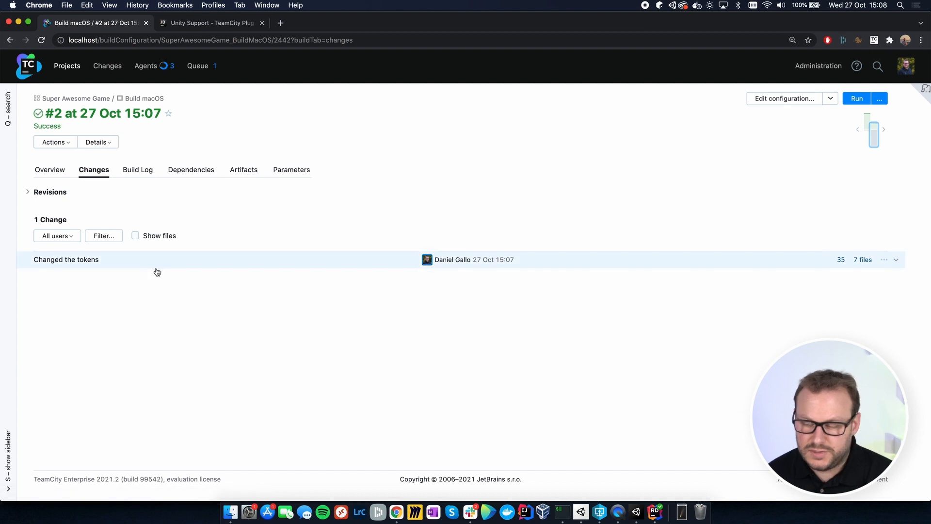
pyautogui.click(863, 260)
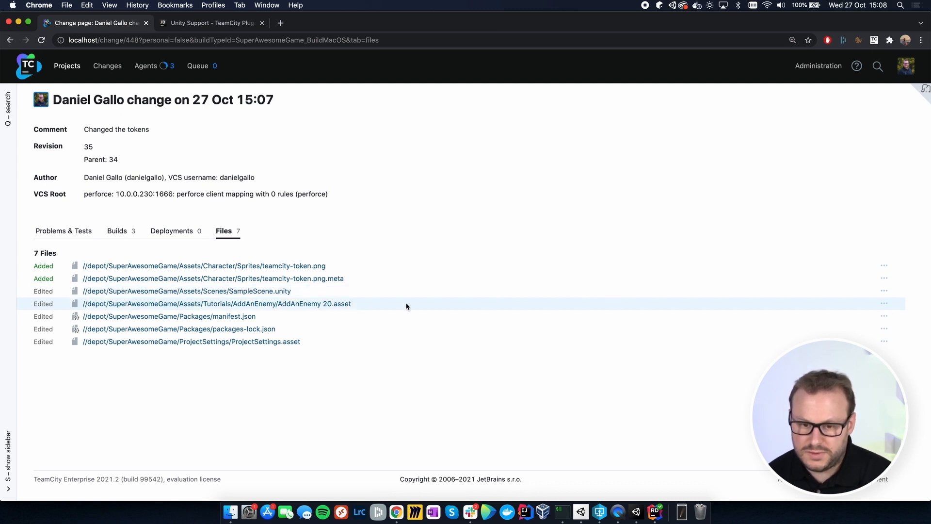
pyautogui.click(266, 331)
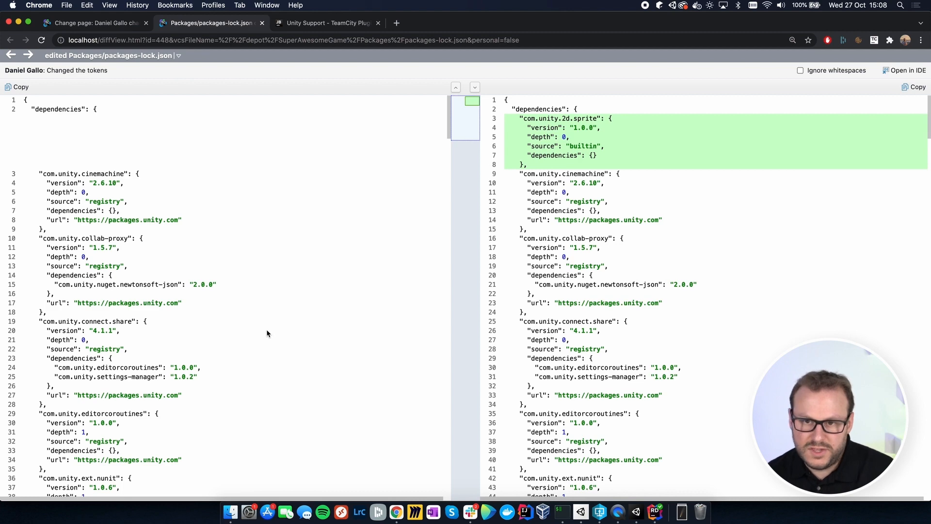
pyautogui.click(262, 24)
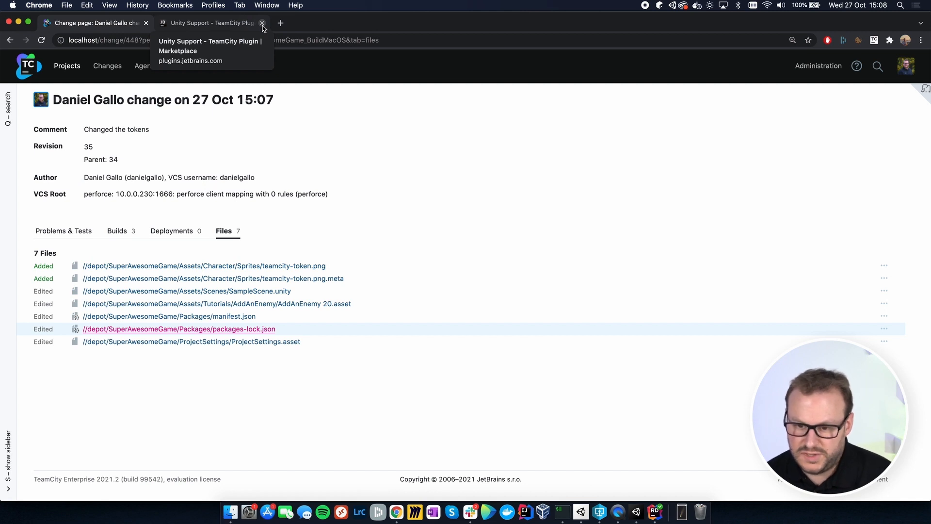
# Step: Go to the TeamCity projects overview and save the Game-macOS.zip artifact of Build macOS #2 to the Desktop as Game-macOS (1)
pyautogui.click(66, 67)
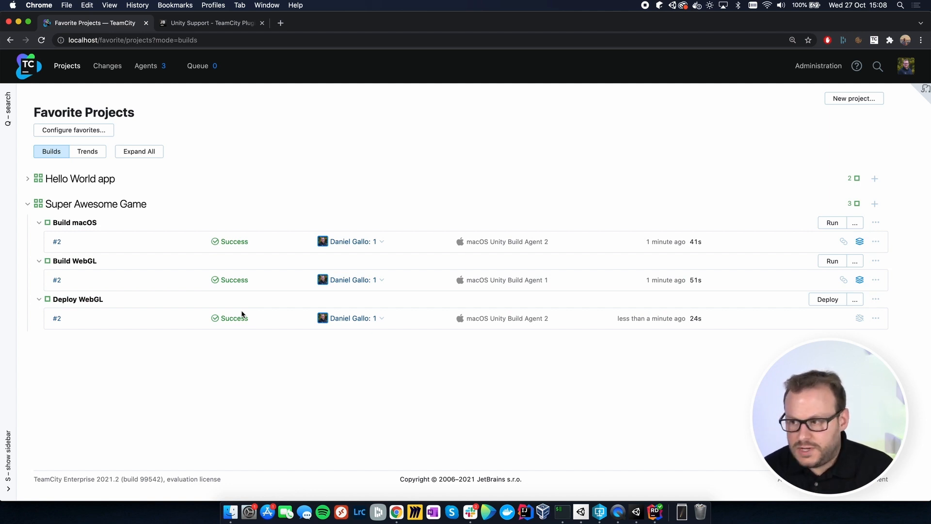
pyautogui.click(861, 242)
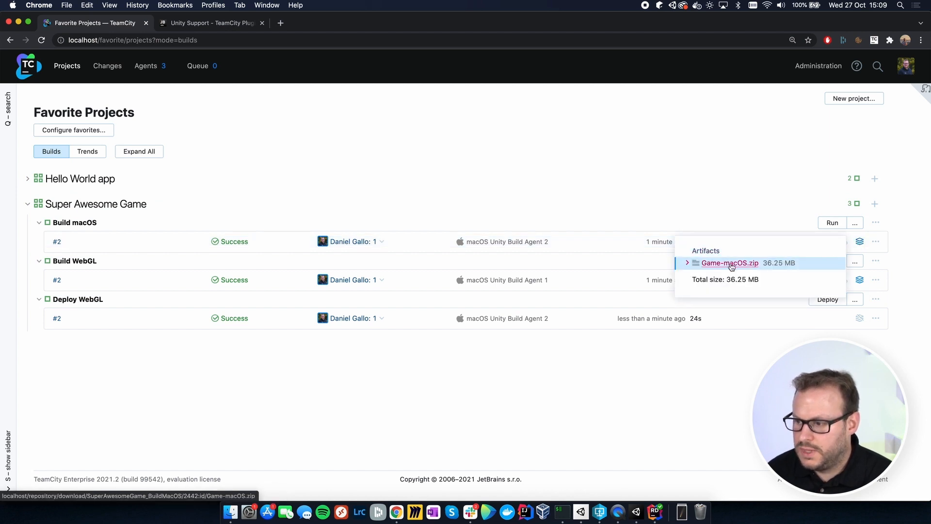
pyautogui.rightClick(732, 265)
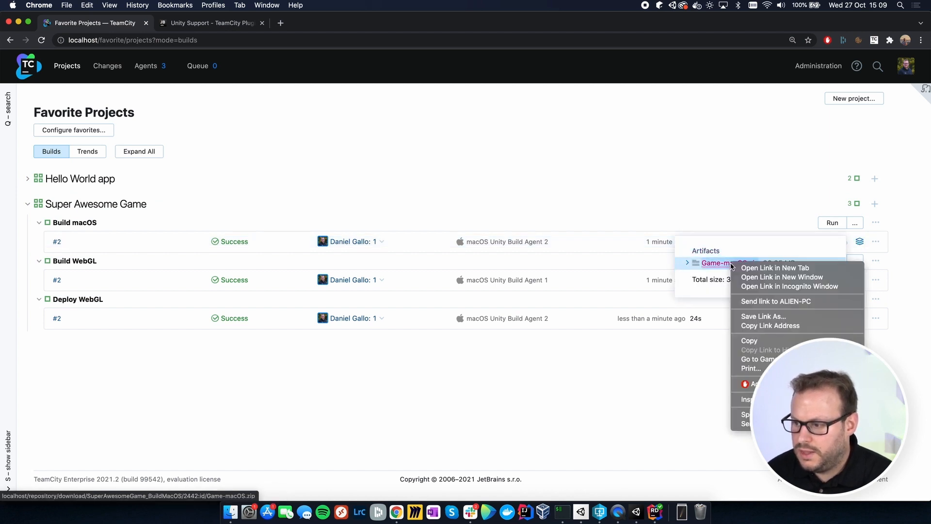
pyautogui.click(754, 316)
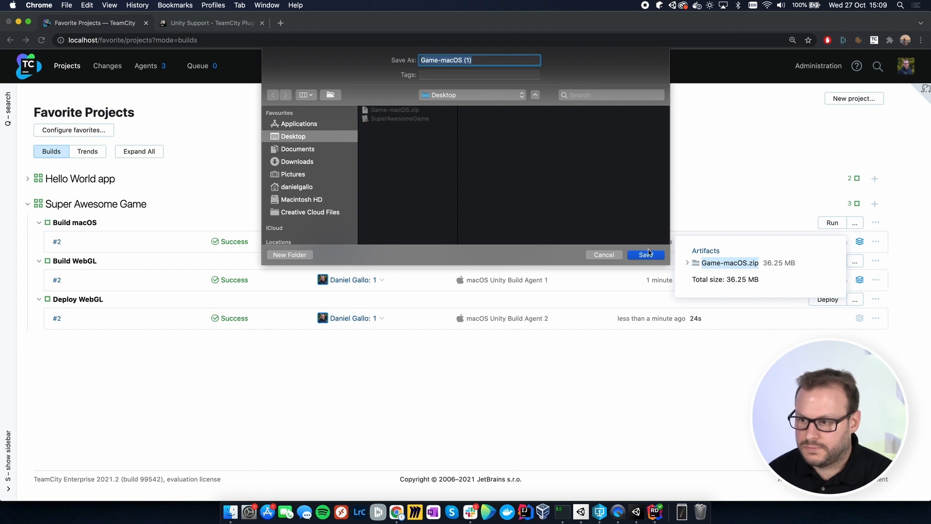
pyautogui.click(649, 253)
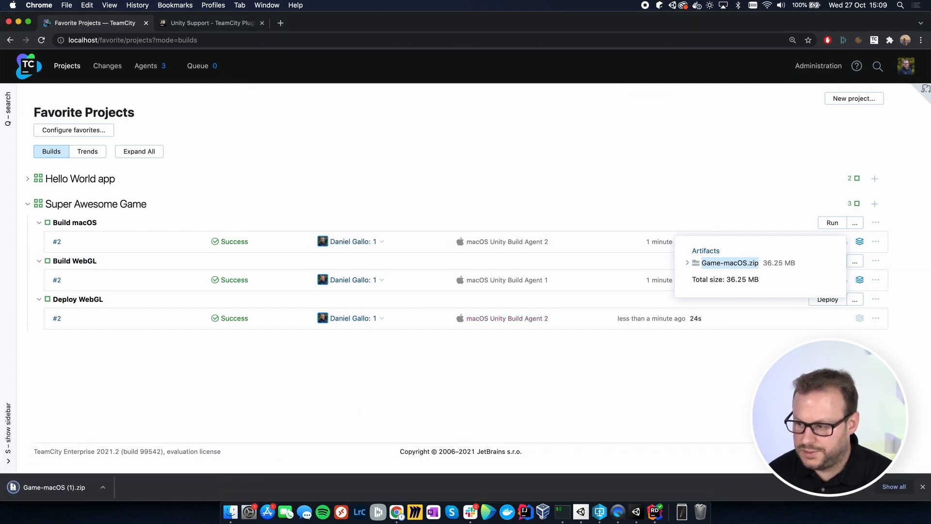
pyautogui.click(923, 487)
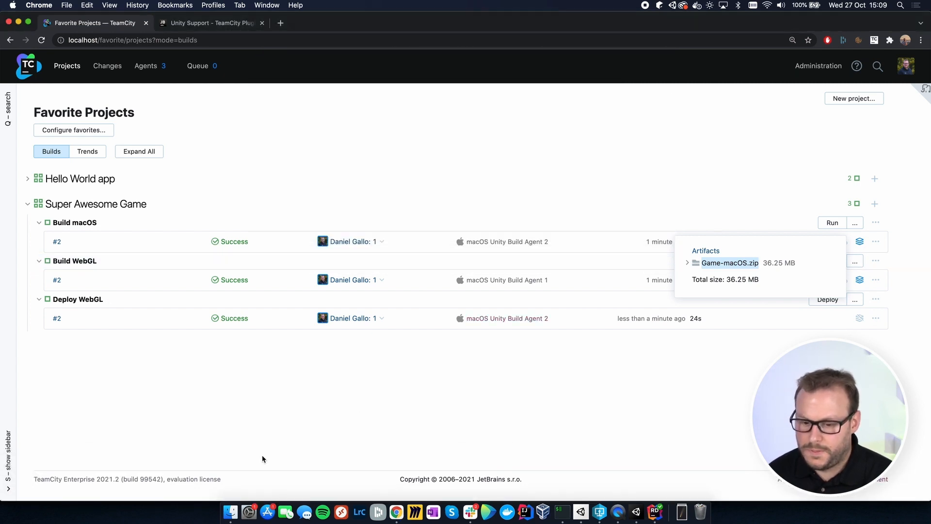
# Step: Switch to Finder and extract Game-macOS (1).zip in the Desktop folder
pyautogui.click(230, 512)
pyautogui.click(577, 104)
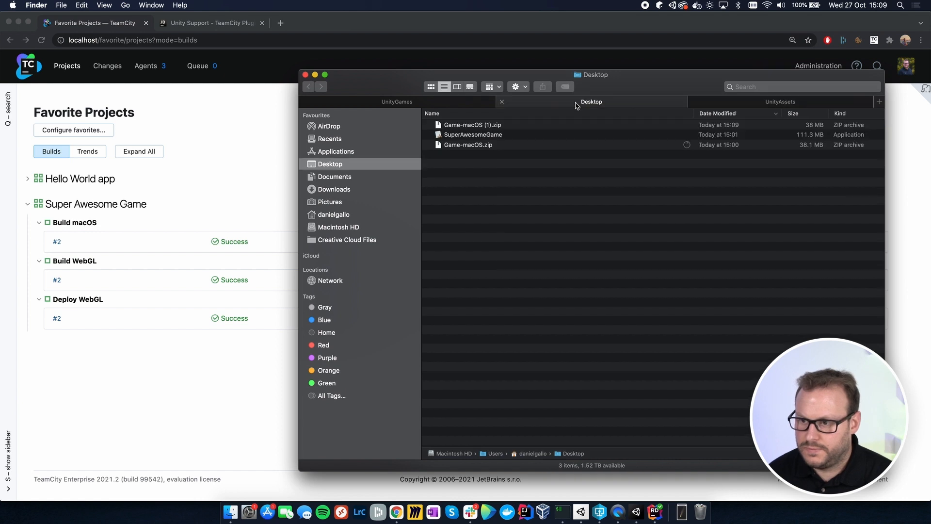
pyautogui.doubleClick(462, 126)
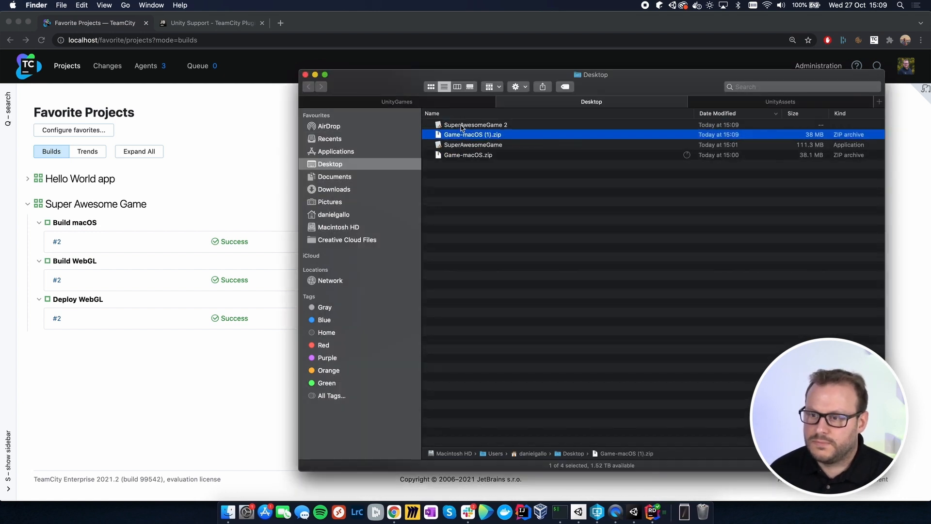
# Step: Launch the extracted SuperAwesomeGame 2 application from the Desktop folder and bring its game window to the front
pyautogui.click(462, 127)
pyautogui.rightClick(462, 127)
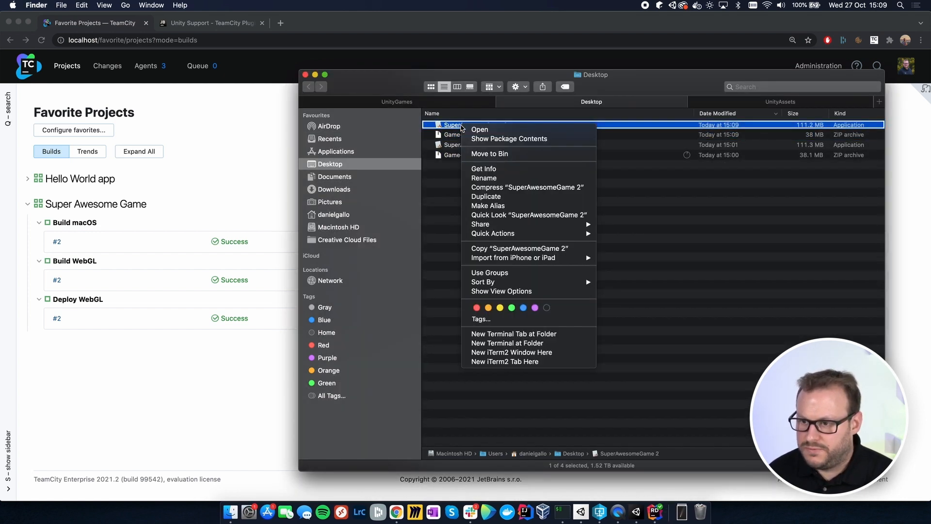
pyautogui.click(477, 129)
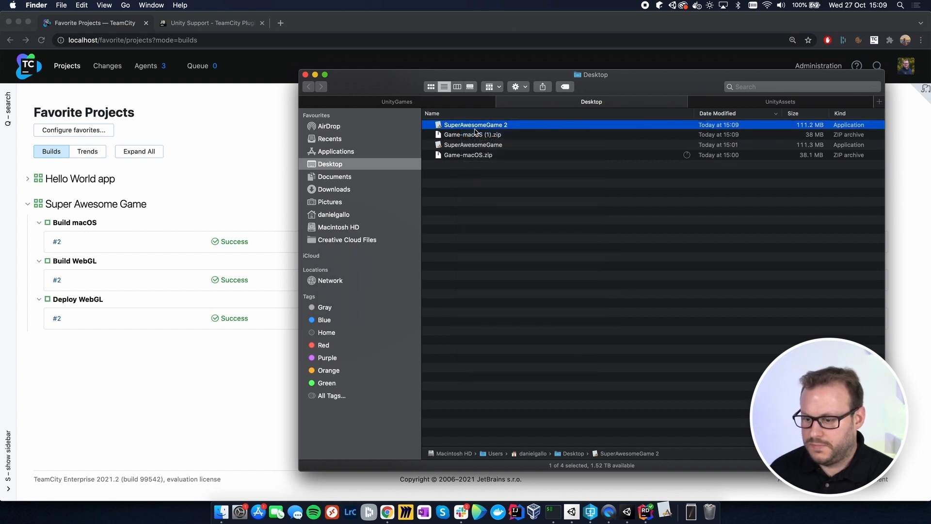
pyautogui.click(535, 192)
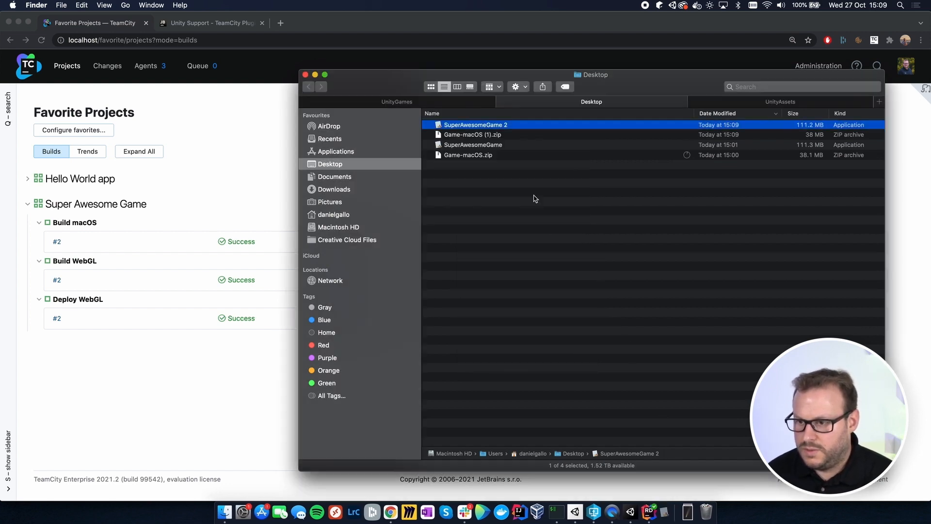
pyautogui.rightClick(478, 125)
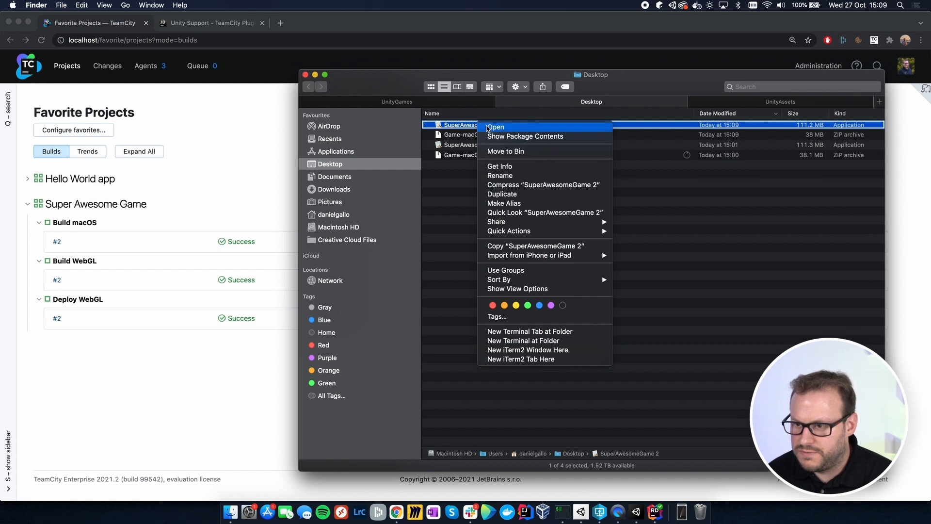
pyautogui.click(486, 128)
pyautogui.click(505, 186)
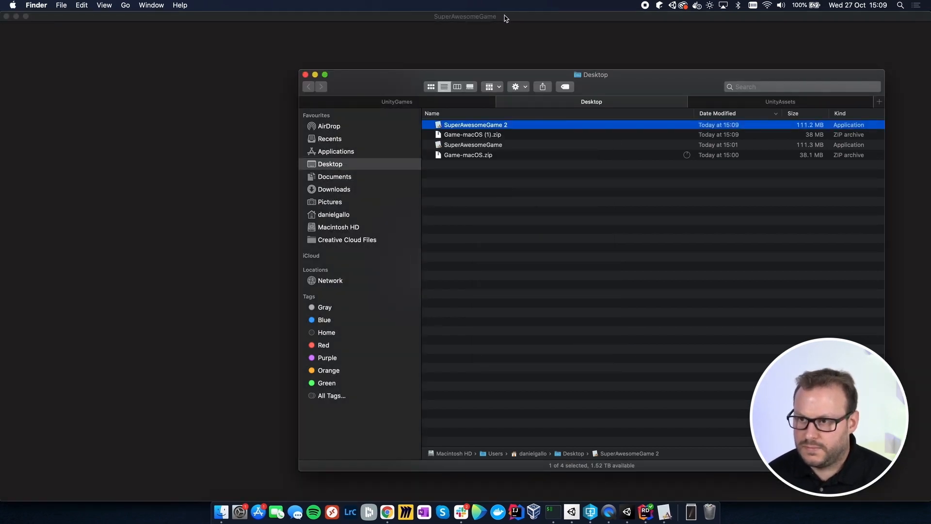
pyautogui.click(505, 18)
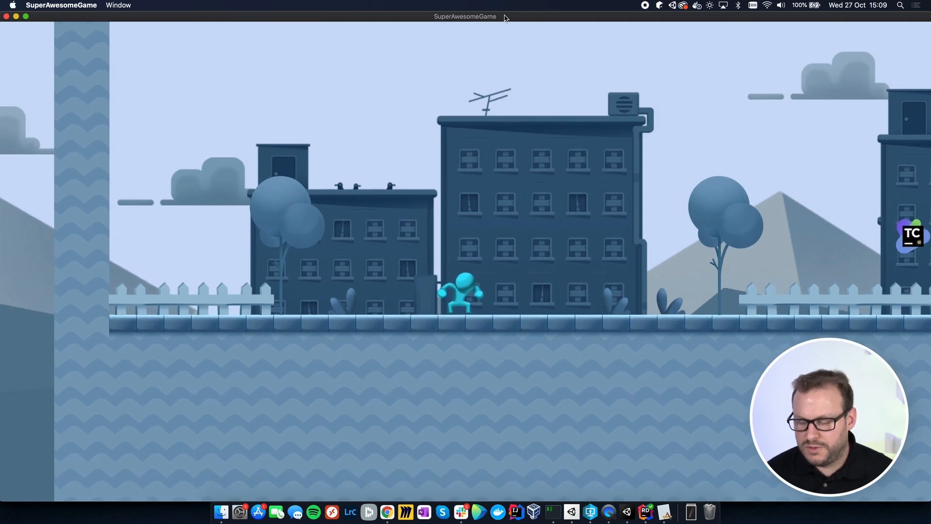
# Step: Play the macOS build, running and jumping through the level to check the TeamCity tokens, and close the game
pyautogui.press('Right')
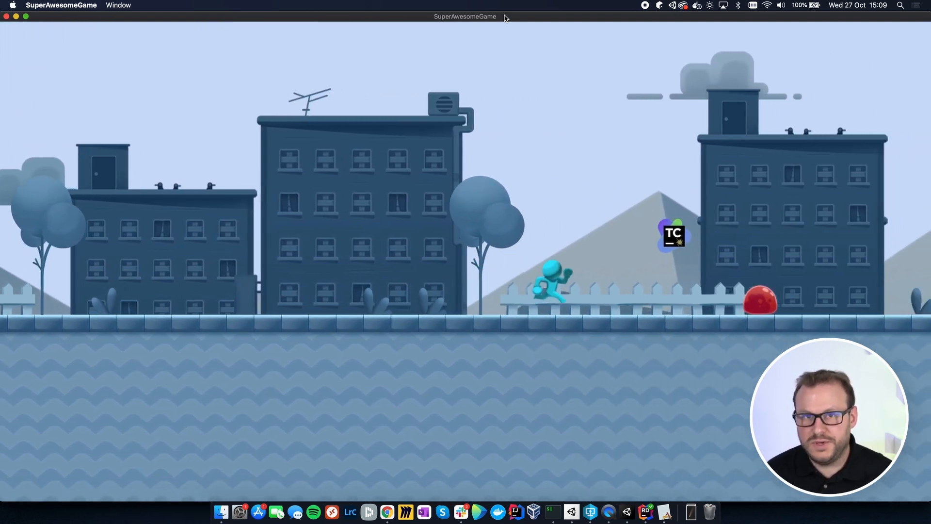
pyautogui.press('space')
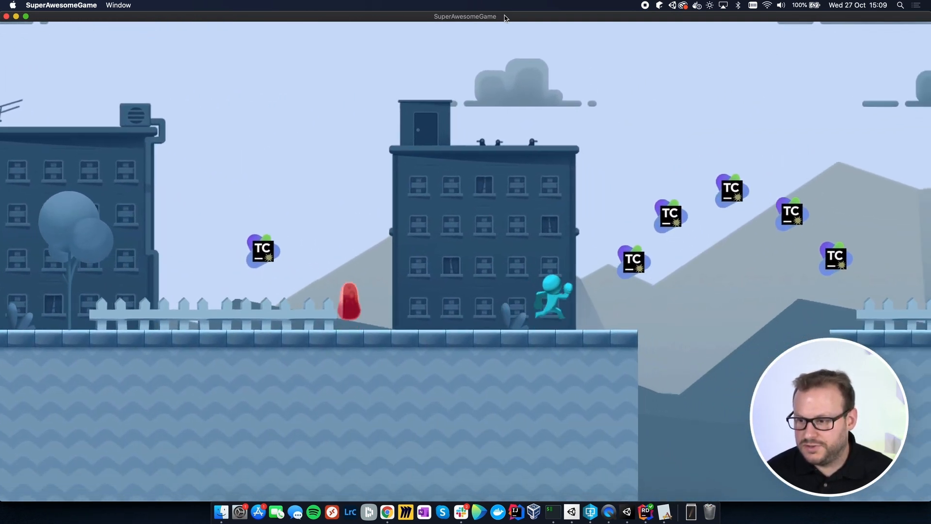
pyautogui.press('space')
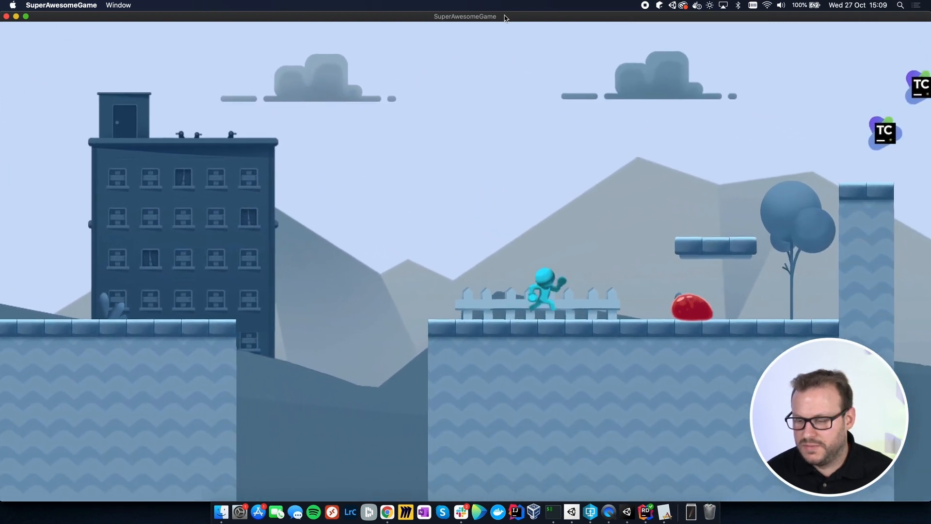
pyautogui.press('space')
pyautogui.press('space')
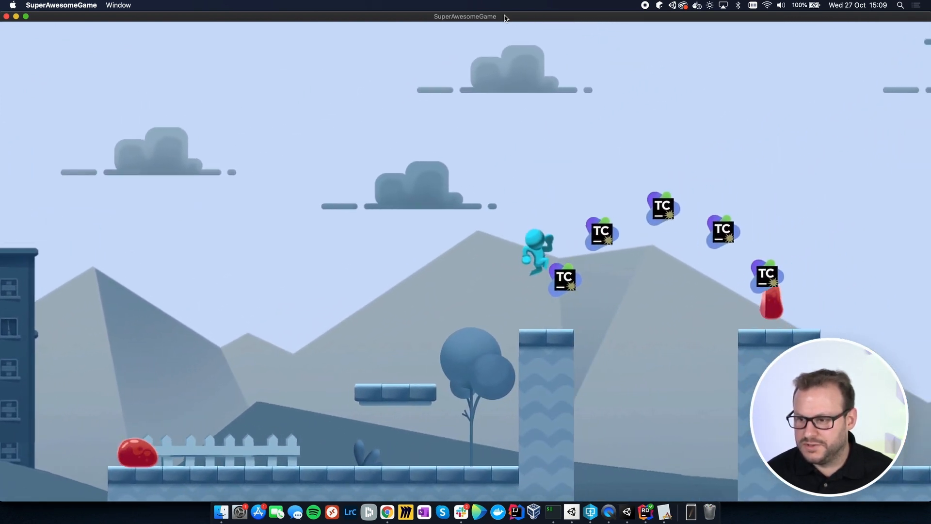
pyautogui.press('space')
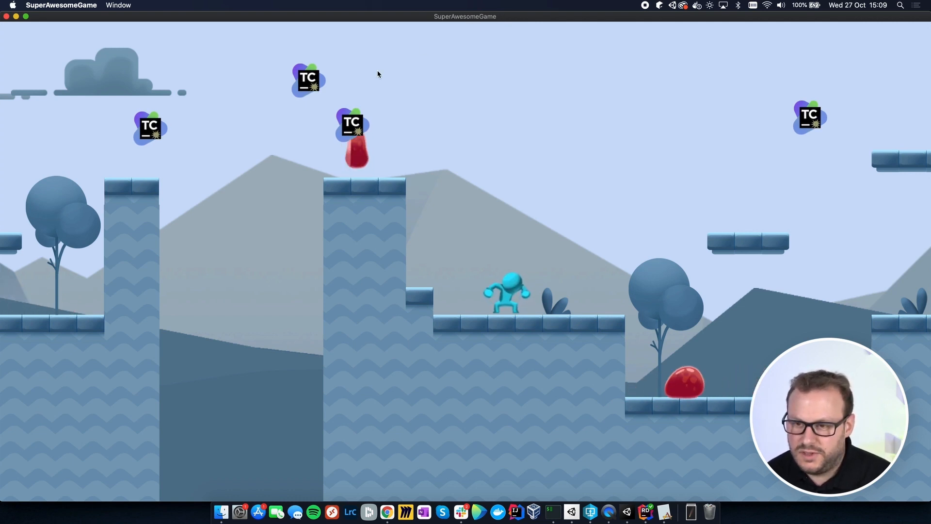
pyautogui.click(7, 16)
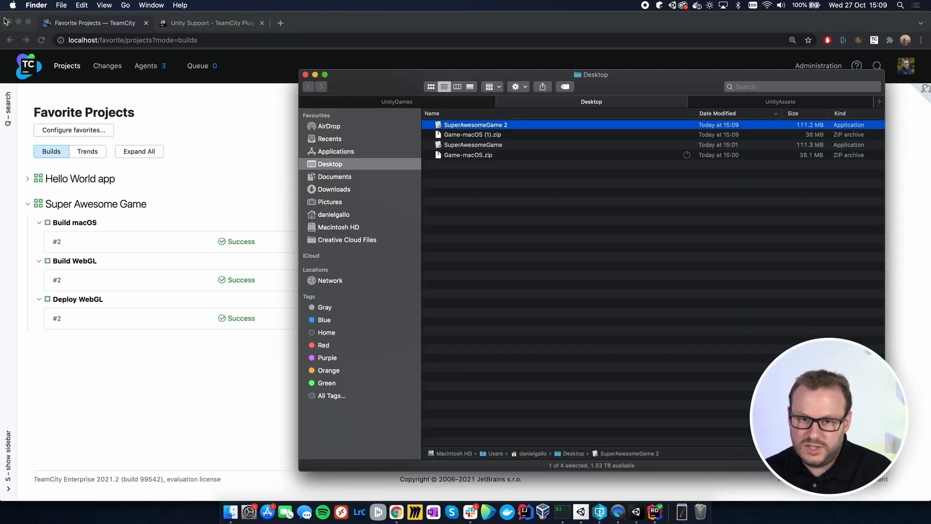
# Step: Switch to Chrome, open the deployed WebGL game's S3 website in a new tab and play it to check the tokens
pyautogui.click(147, 376)
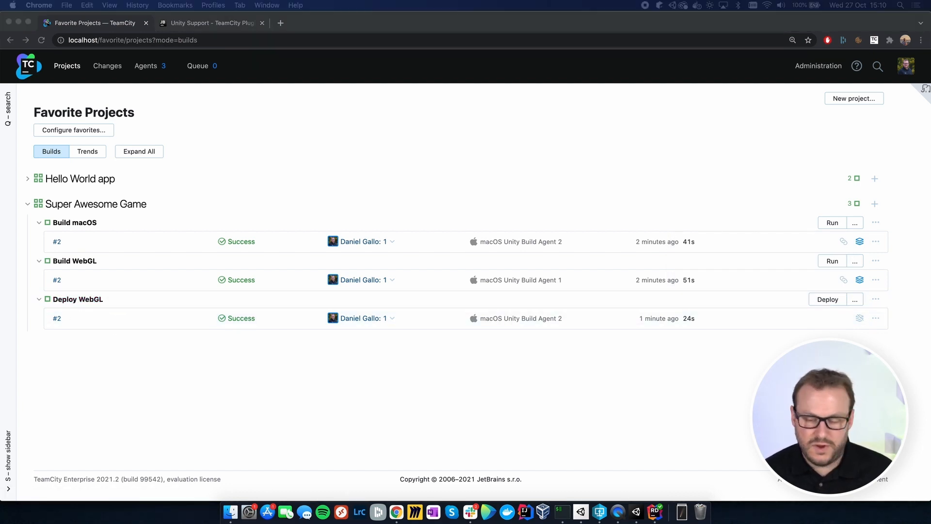
pyautogui.click(148, 357)
pyautogui.press('super+t')
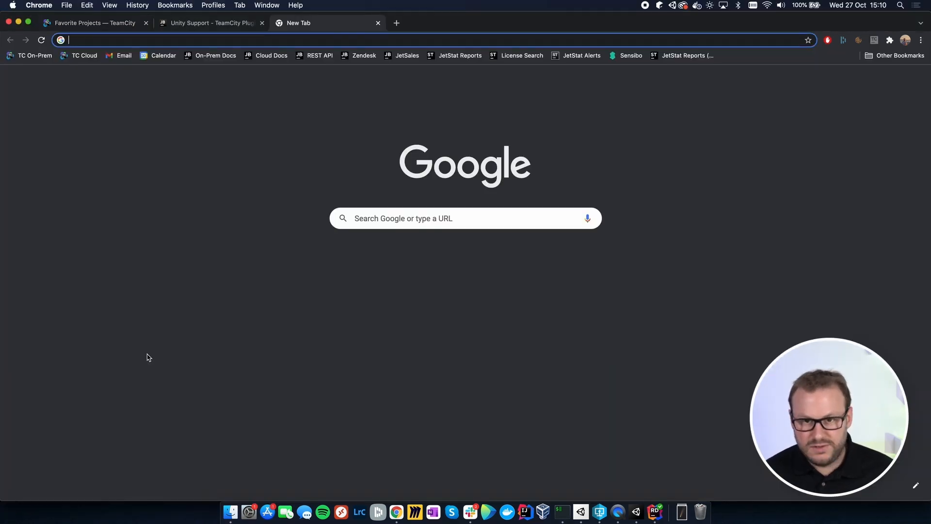
pyautogui.write('http://danielgallo-webgl-game.s3-website-eu-west-1.amazonaws.com/')
pyautogui.press('Return')
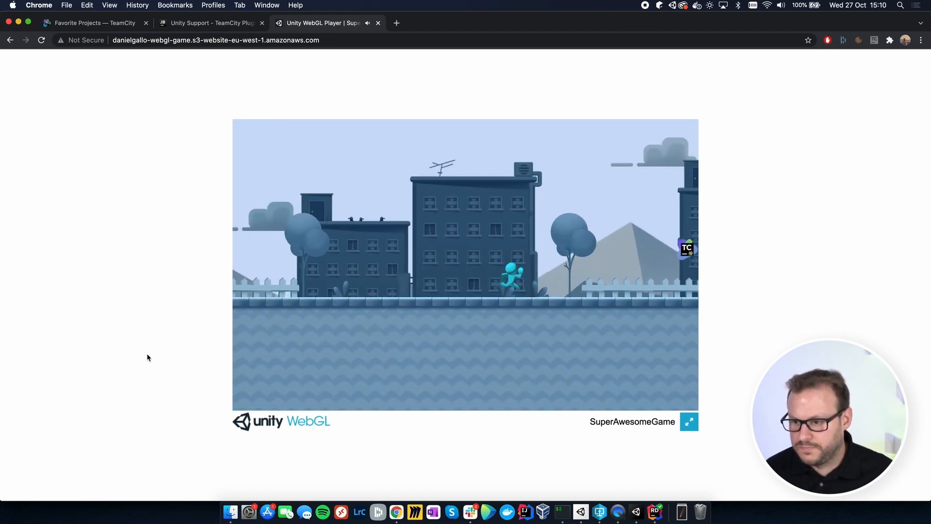
pyautogui.press('space')
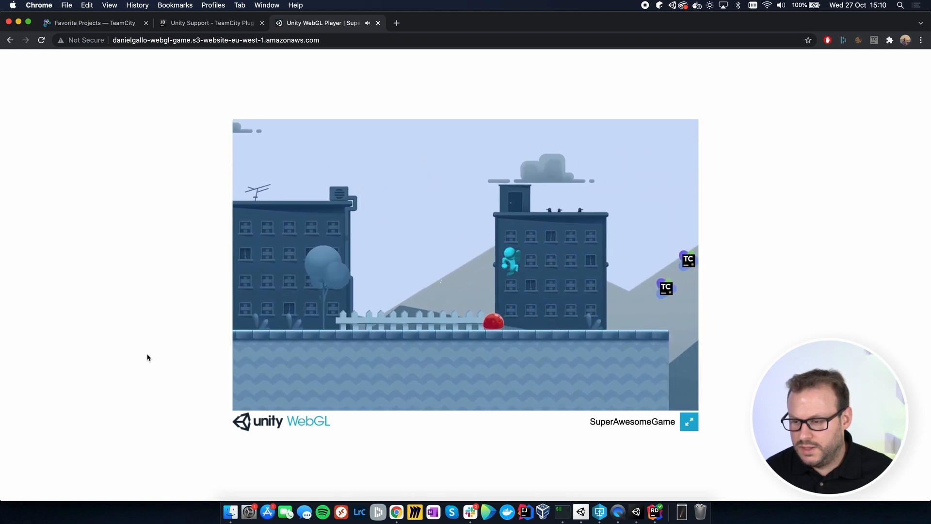
pyautogui.press('space')
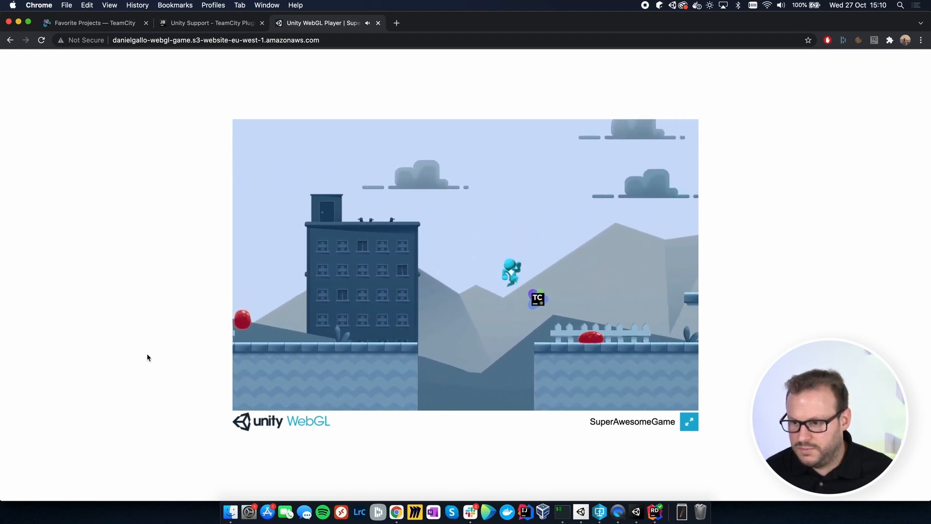